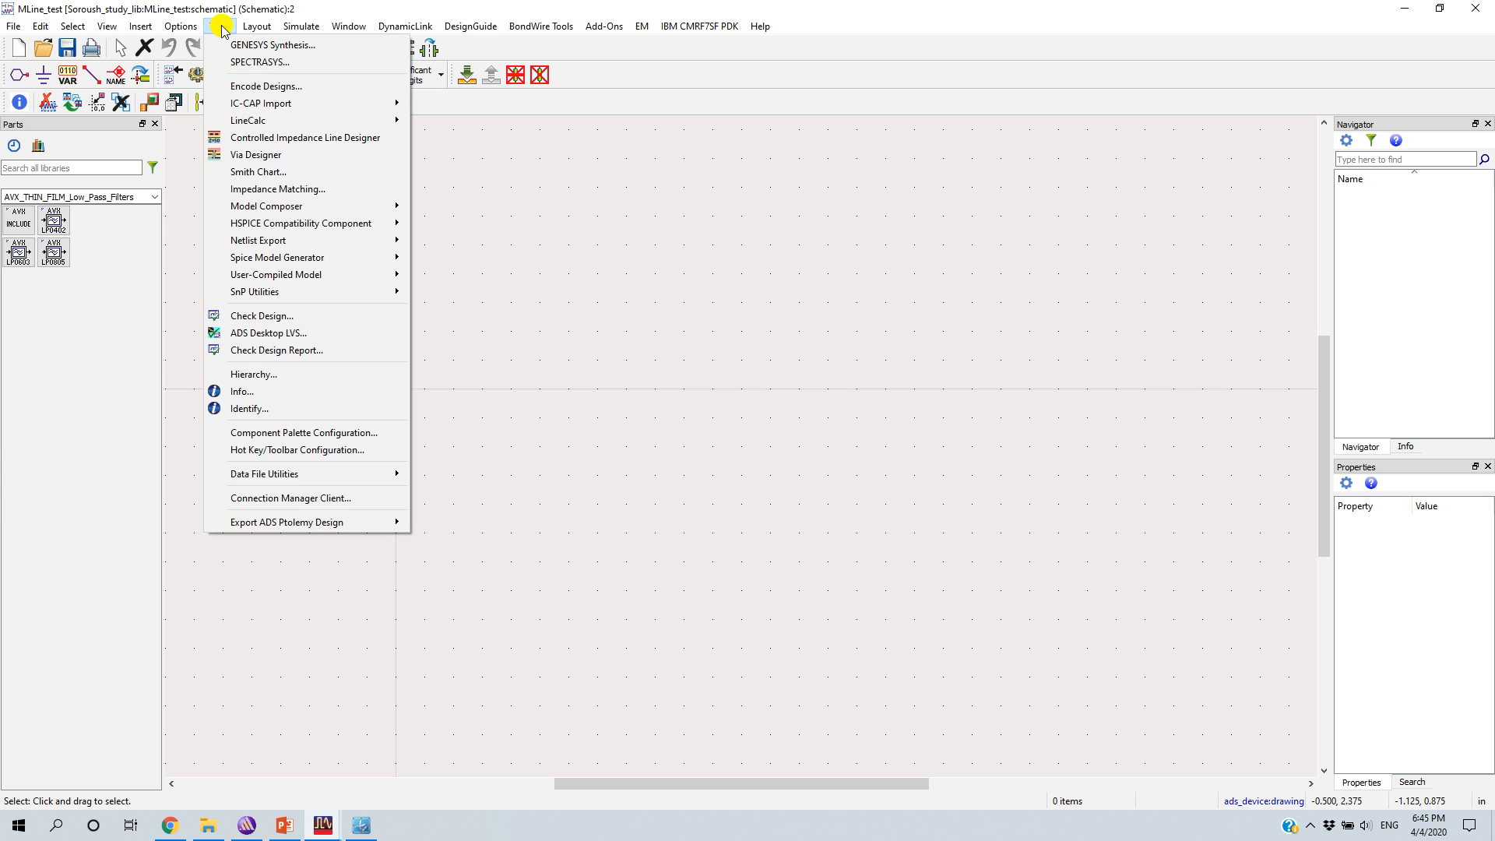
- Start LineCalc and keep MLIN as the component type
{"action": "mouse_move", "coordinate": [257, 120]}
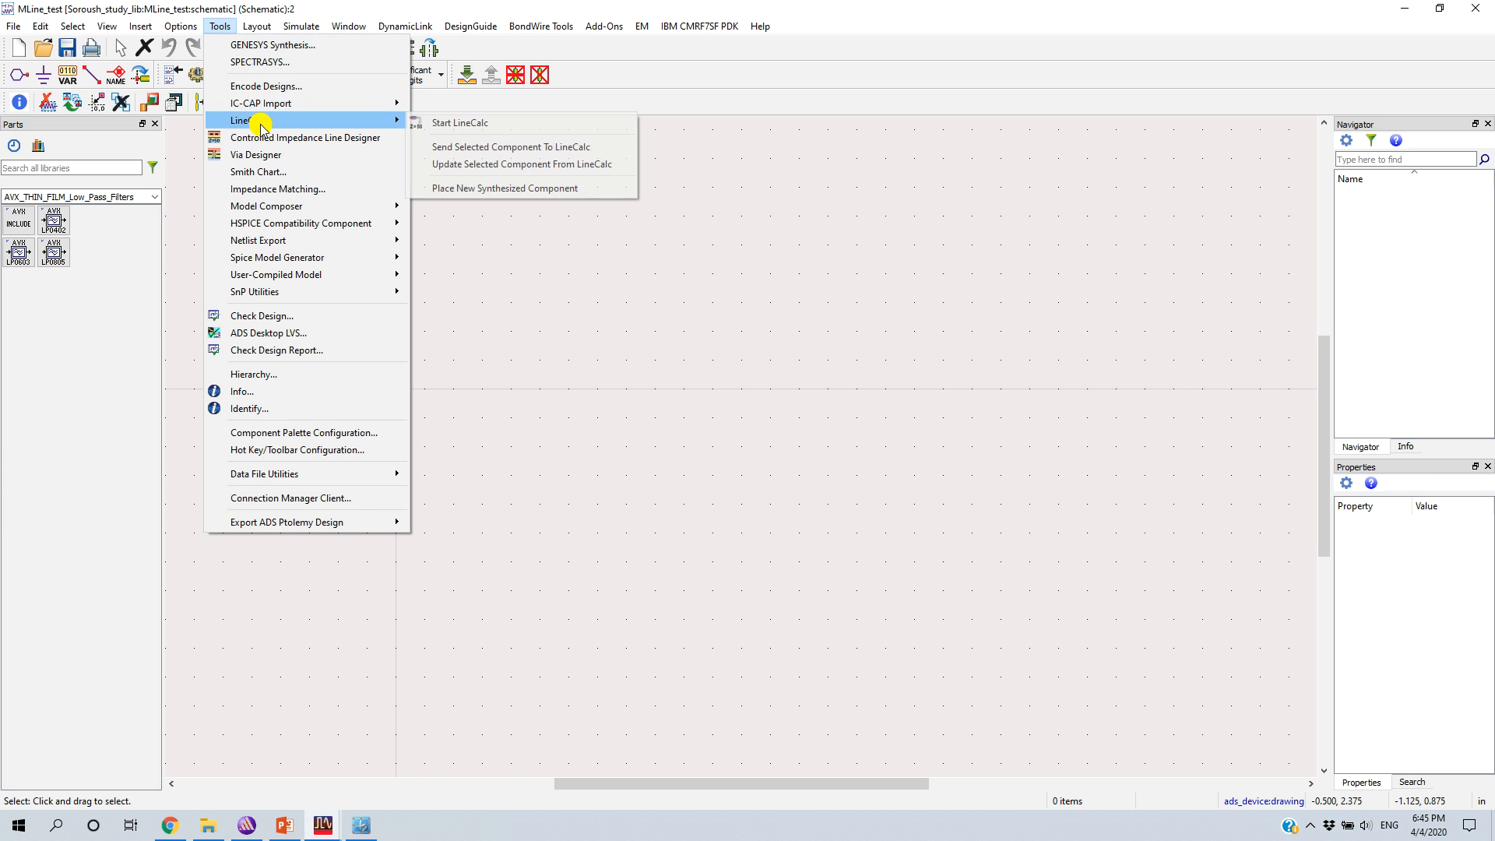
{"action": "left_click", "coordinate": [480, 124]}
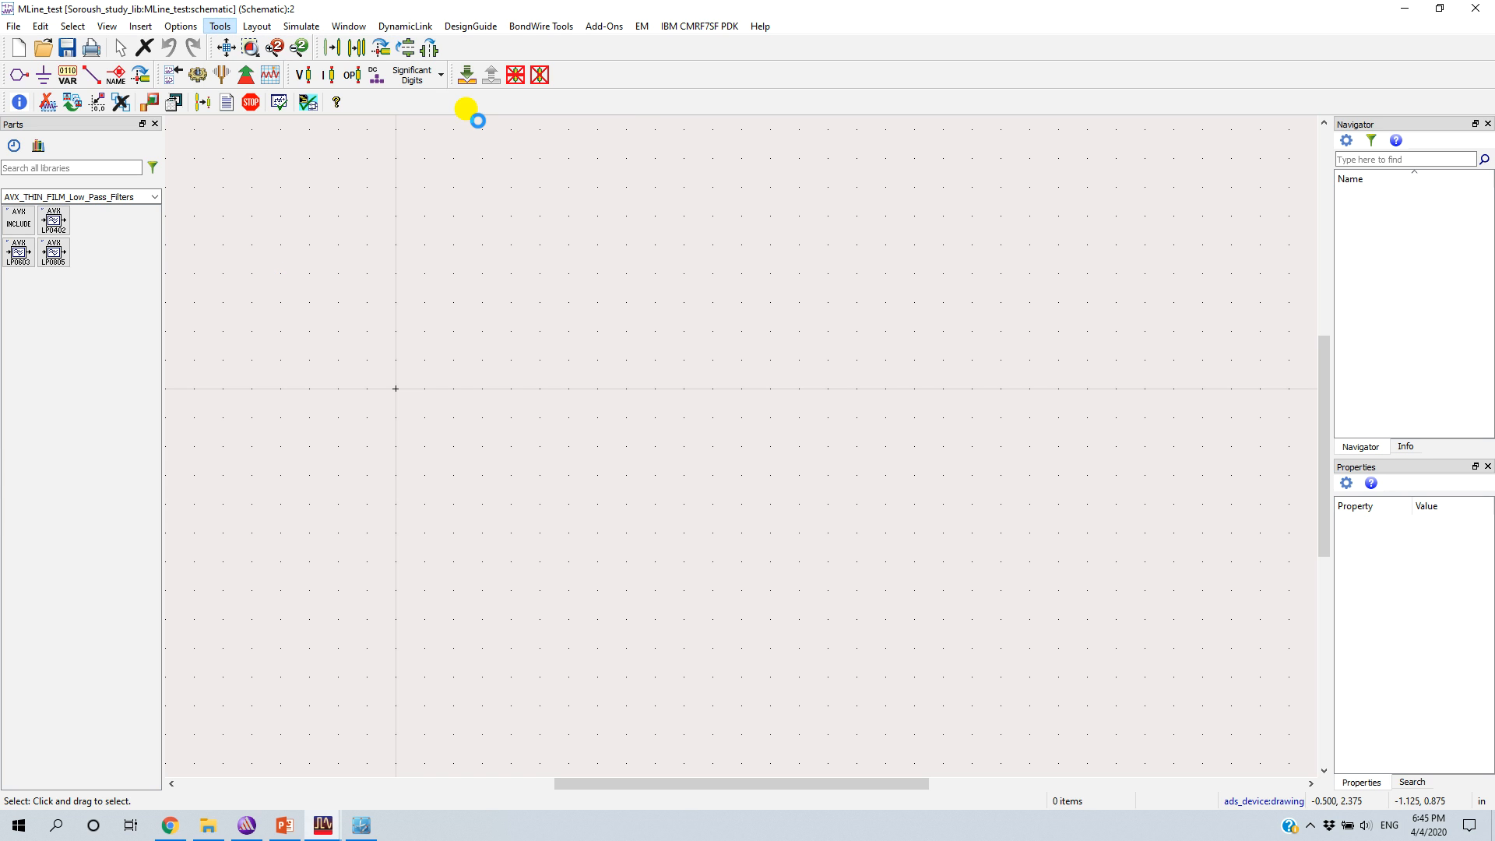
{"action": "left_click_drag", "start_coordinate": [315, 16], "coordinate": [519, 228]}
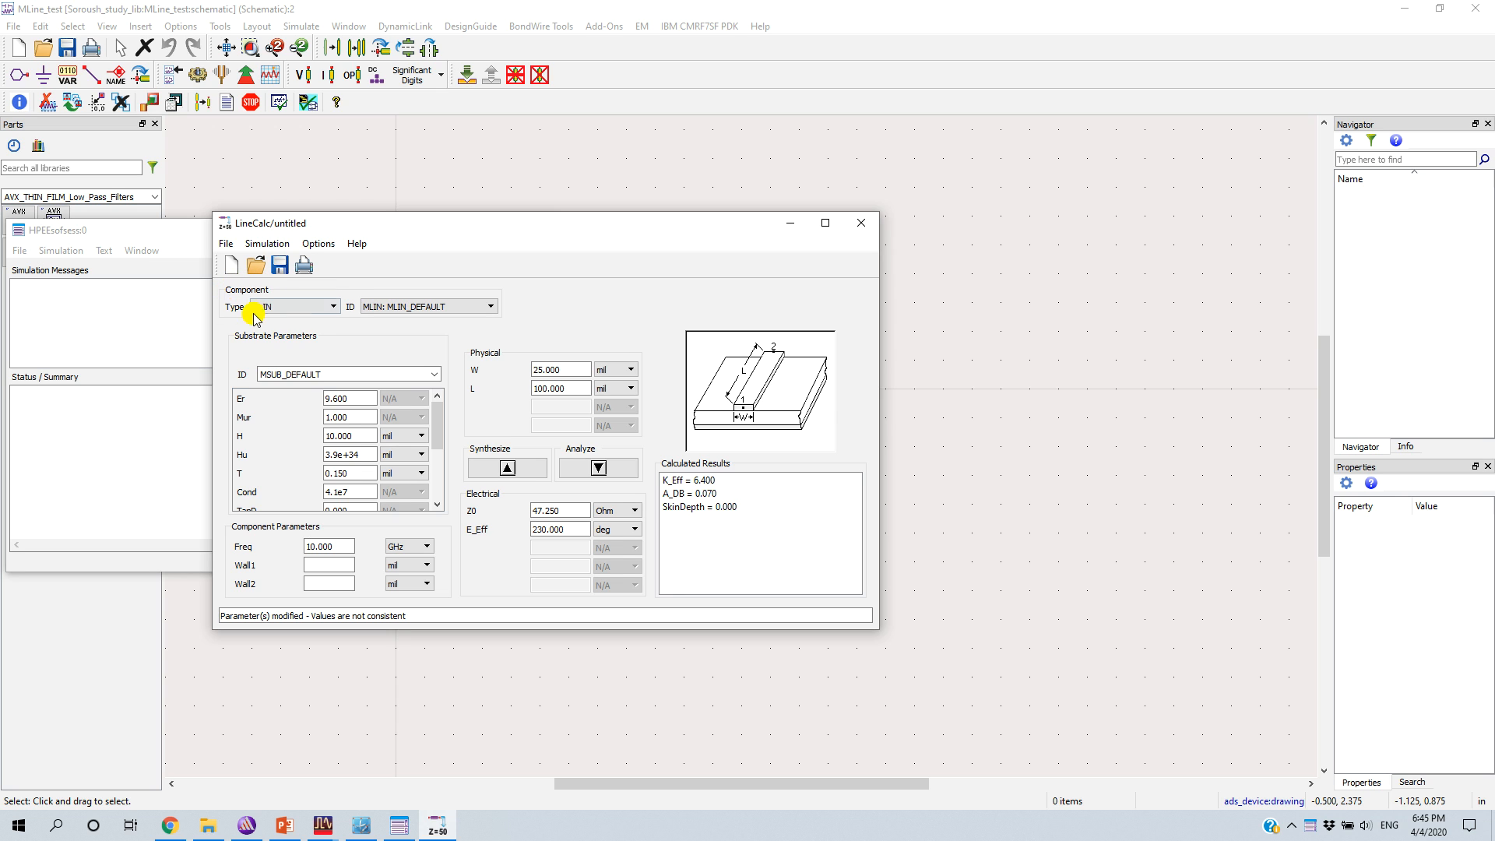
{"action": "left_click", "coordinate": [328, 308]}
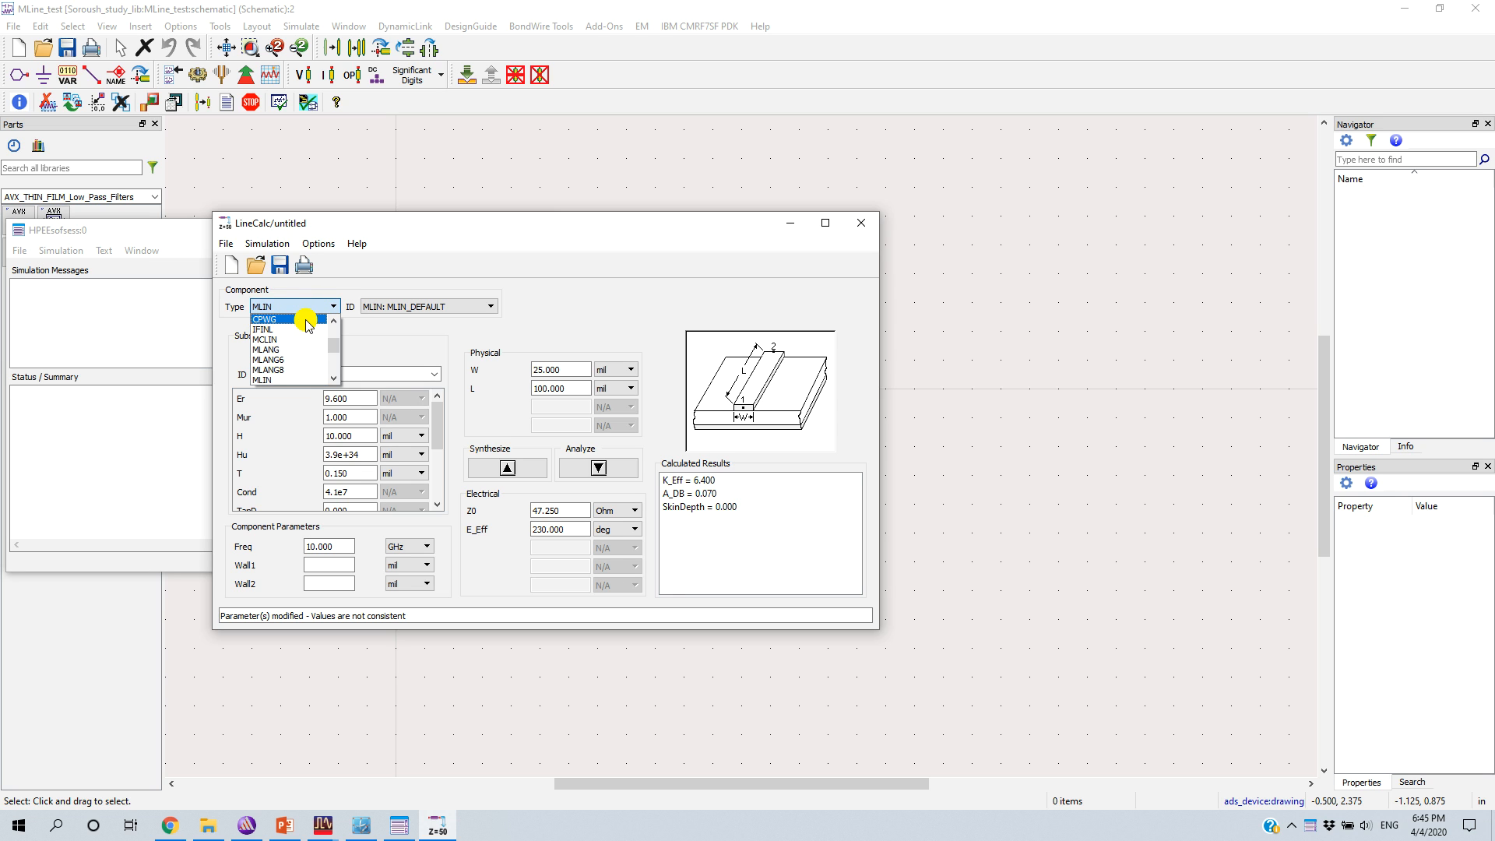
{"action": "left_click", "coordinate": [371, 340]}
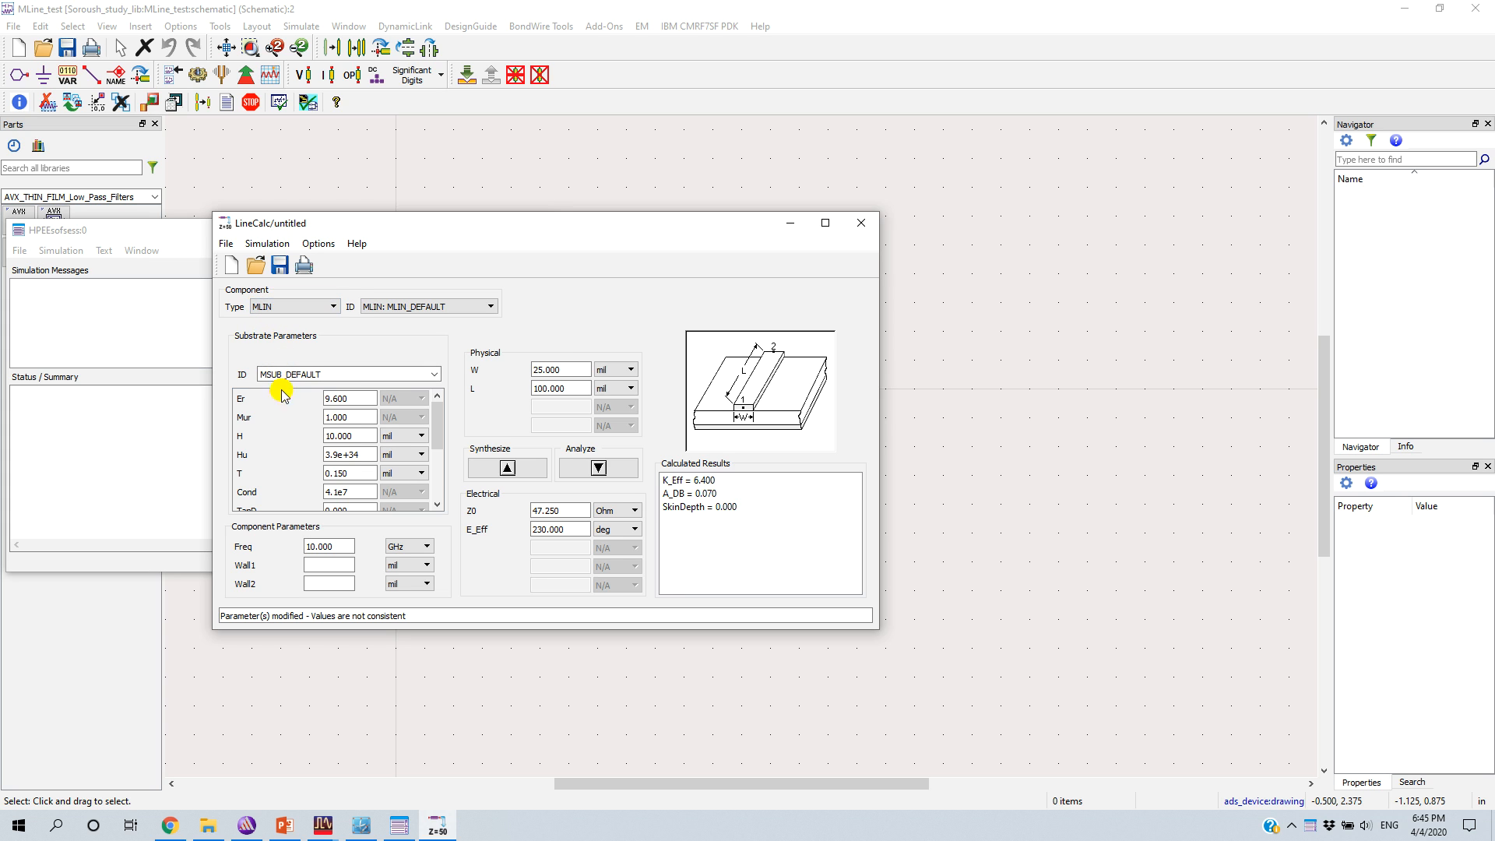
- Set the LineCalc substrate's Er to 4.4 and its thickness H to 787 um
{"action": "left_click_drag", "start_coordinate": [352, 396], "coordinate": [307, 395]}
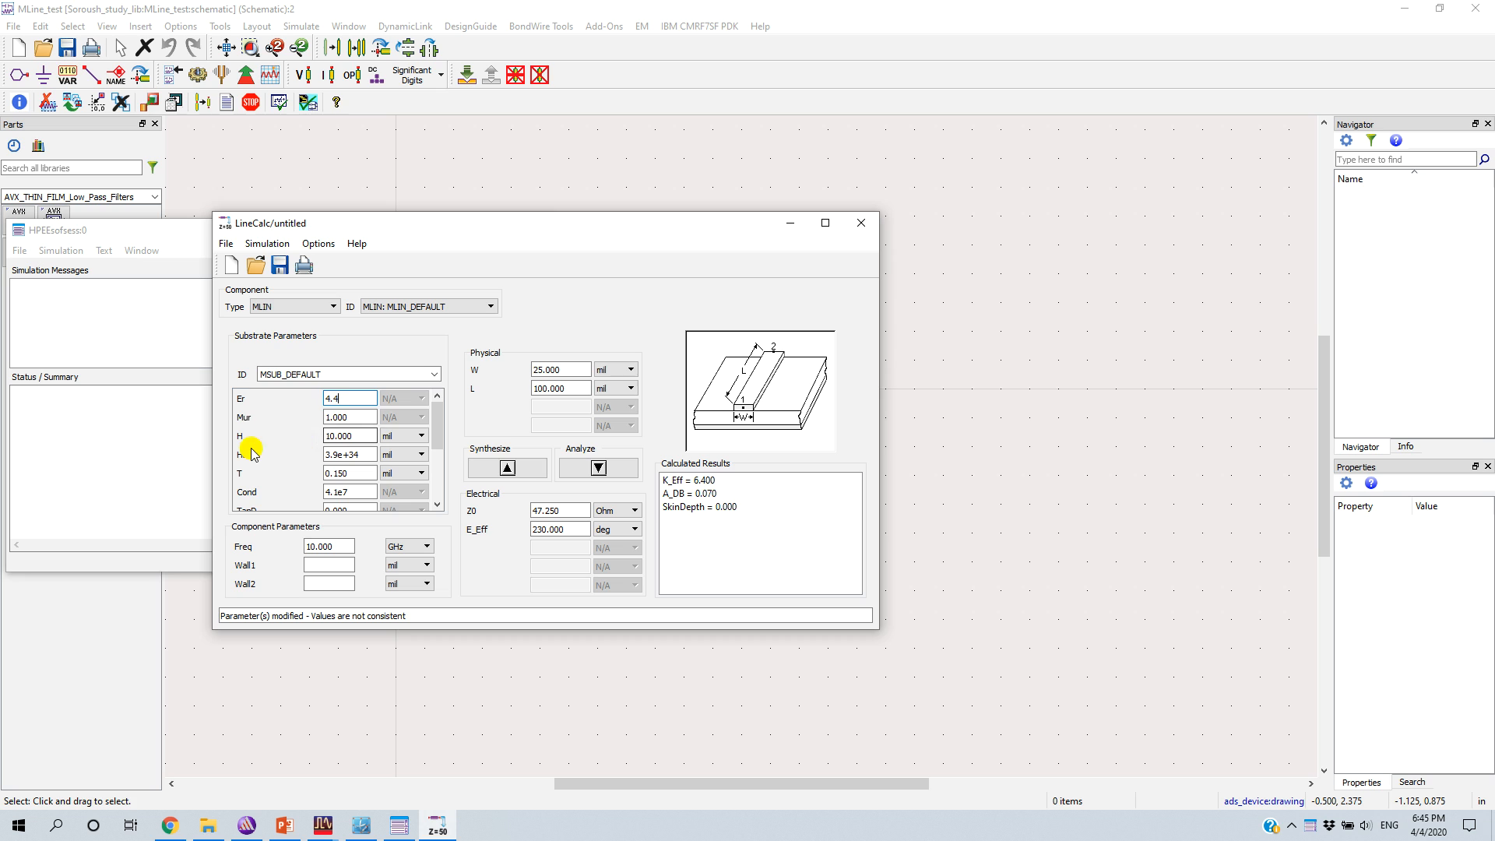
{"action": "left_click_drag", "start_coordinate": [358, 418], "coordinate": [319, 436]}
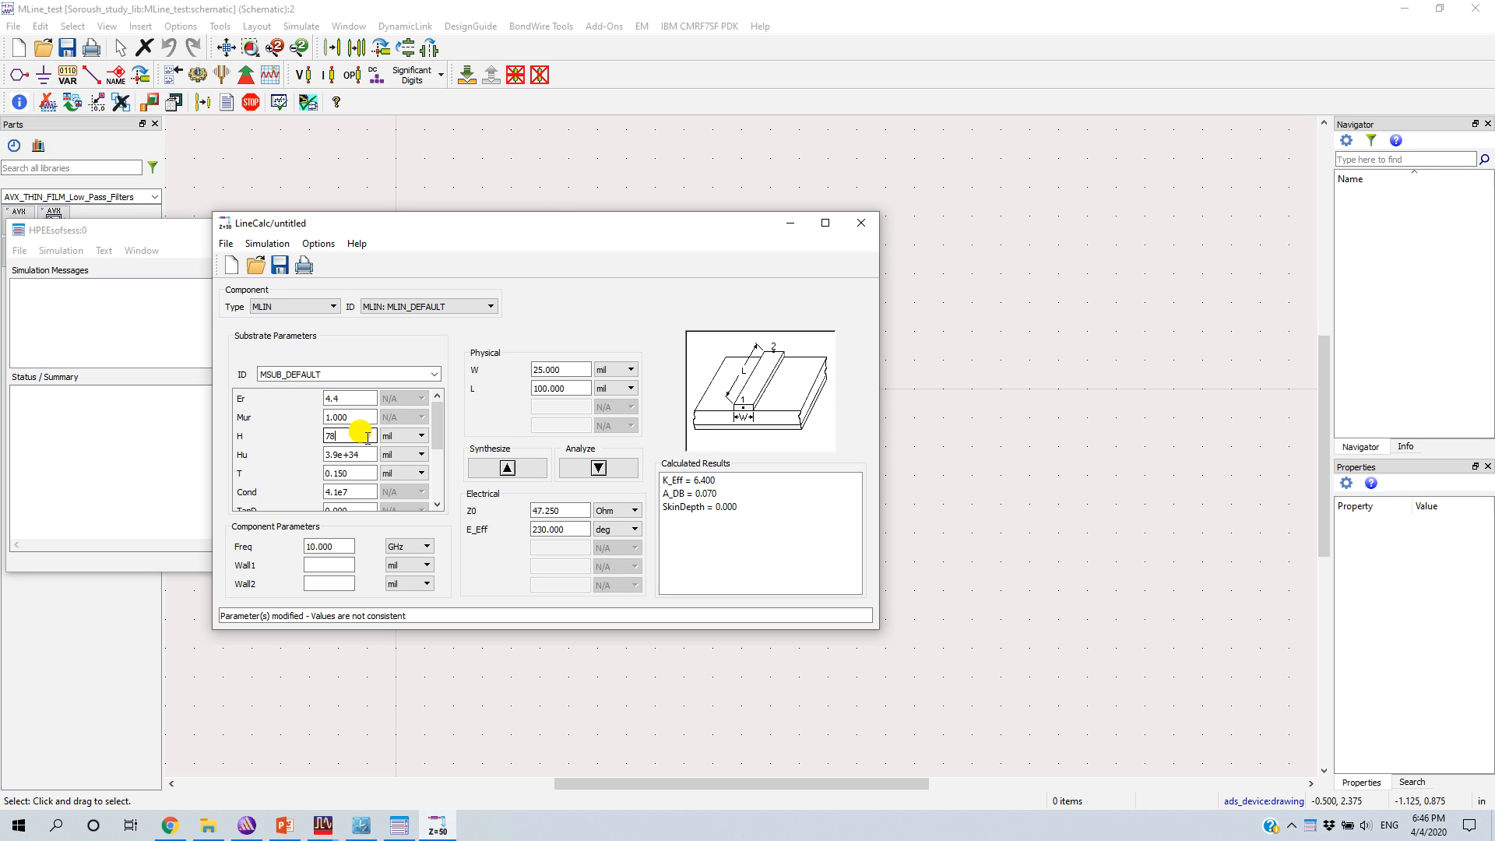
{"action": "left_click", "coordinate": [409, 436]}
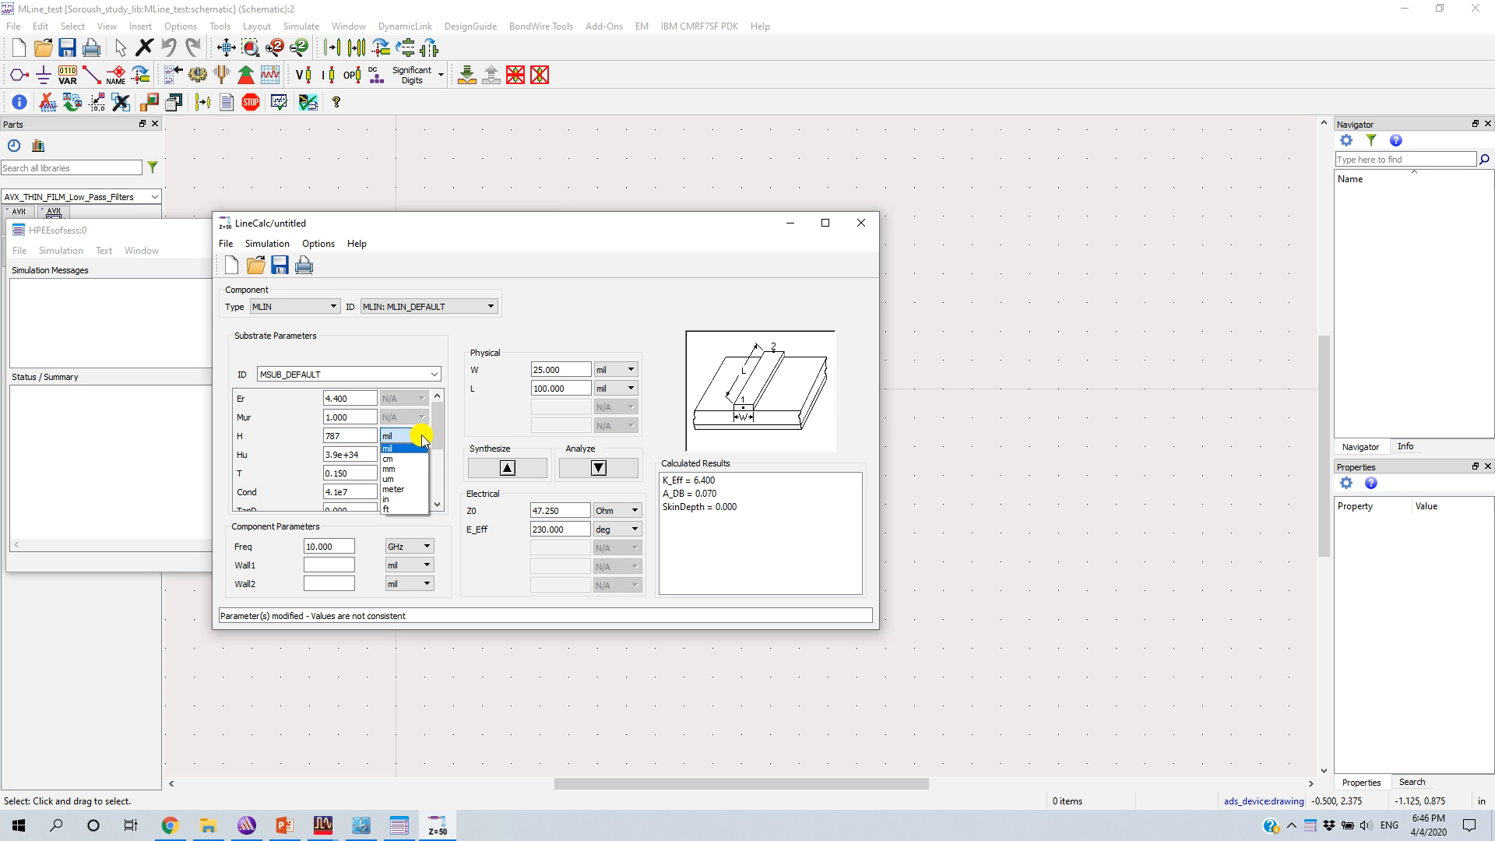
{"action": "left_click", "coordinate": [402, 478]}
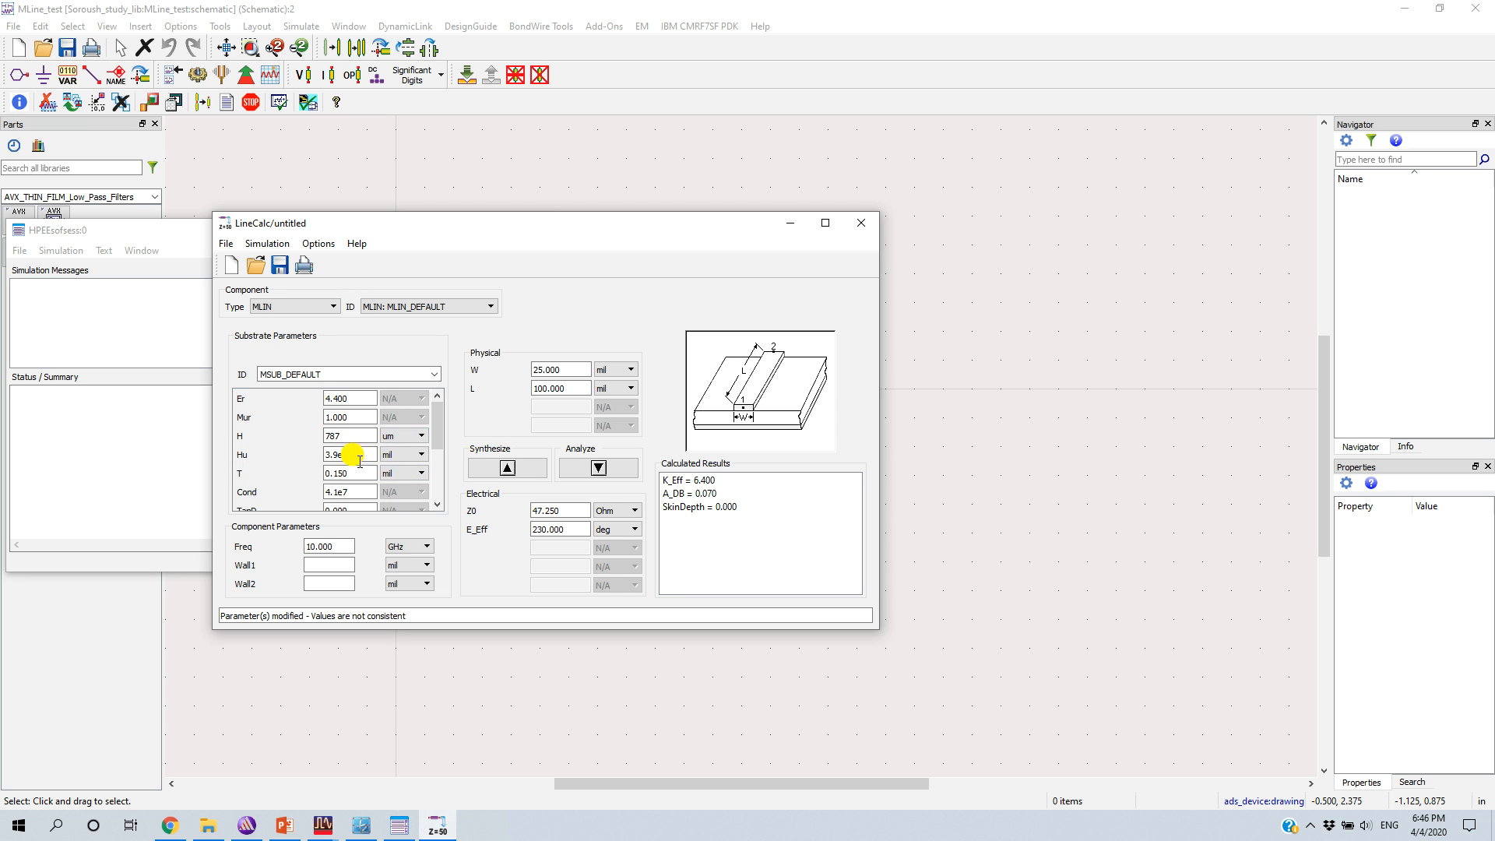
- Set the conductor thickness T to 35 um in the LineCalc substrate parameters
{"action": "left_click_drag", "start_coordinate": [372, 473], "coordinate": [293, 478]}
{"action": "type", "text": "35"}
{"action": "left_click", "coordinate": [404, 473]}
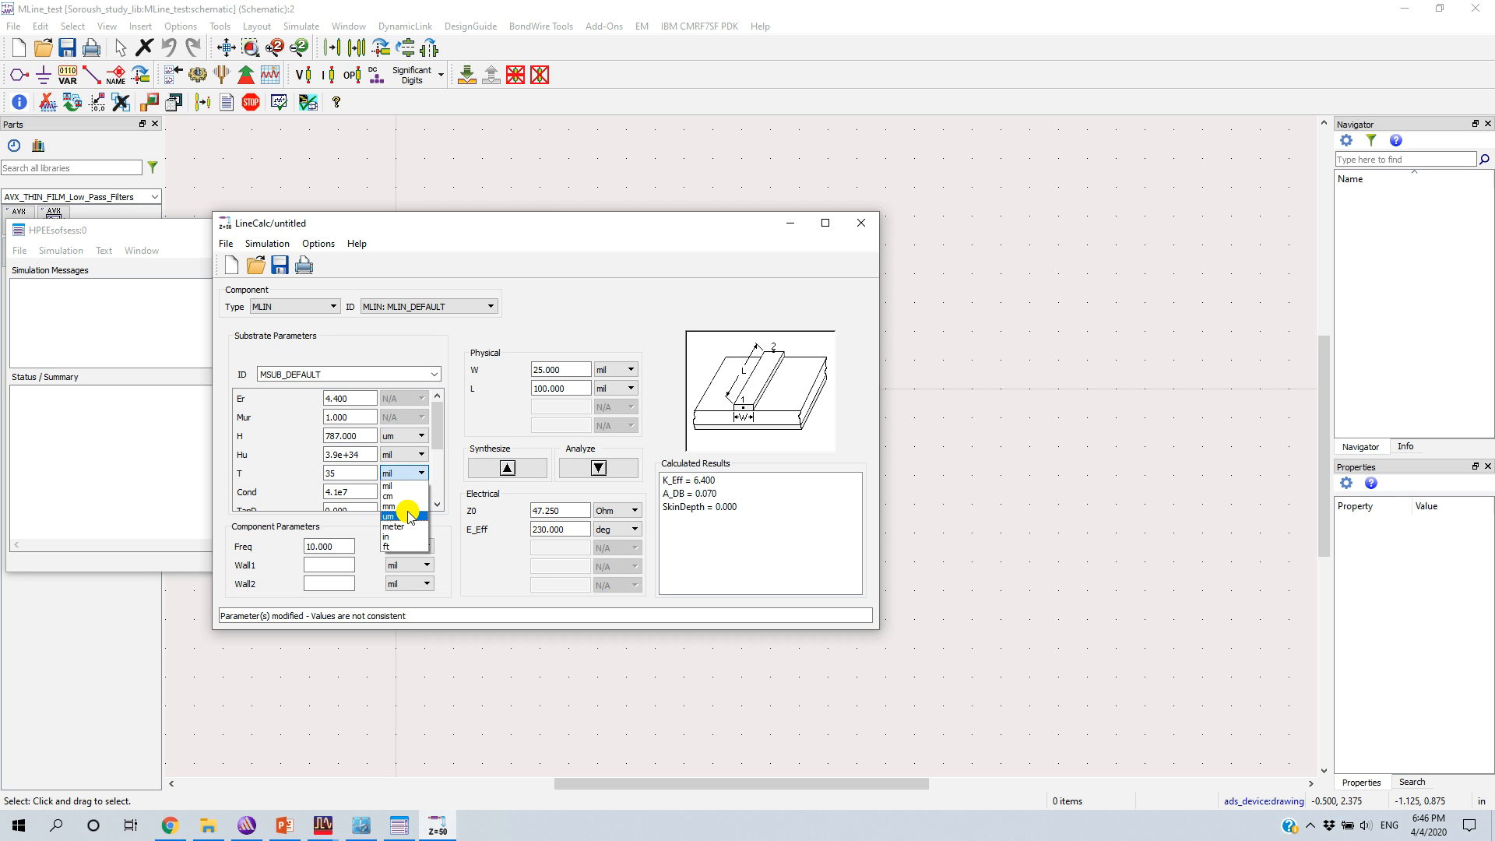
{"action": "left_click", "coordinate": [403, 516]}
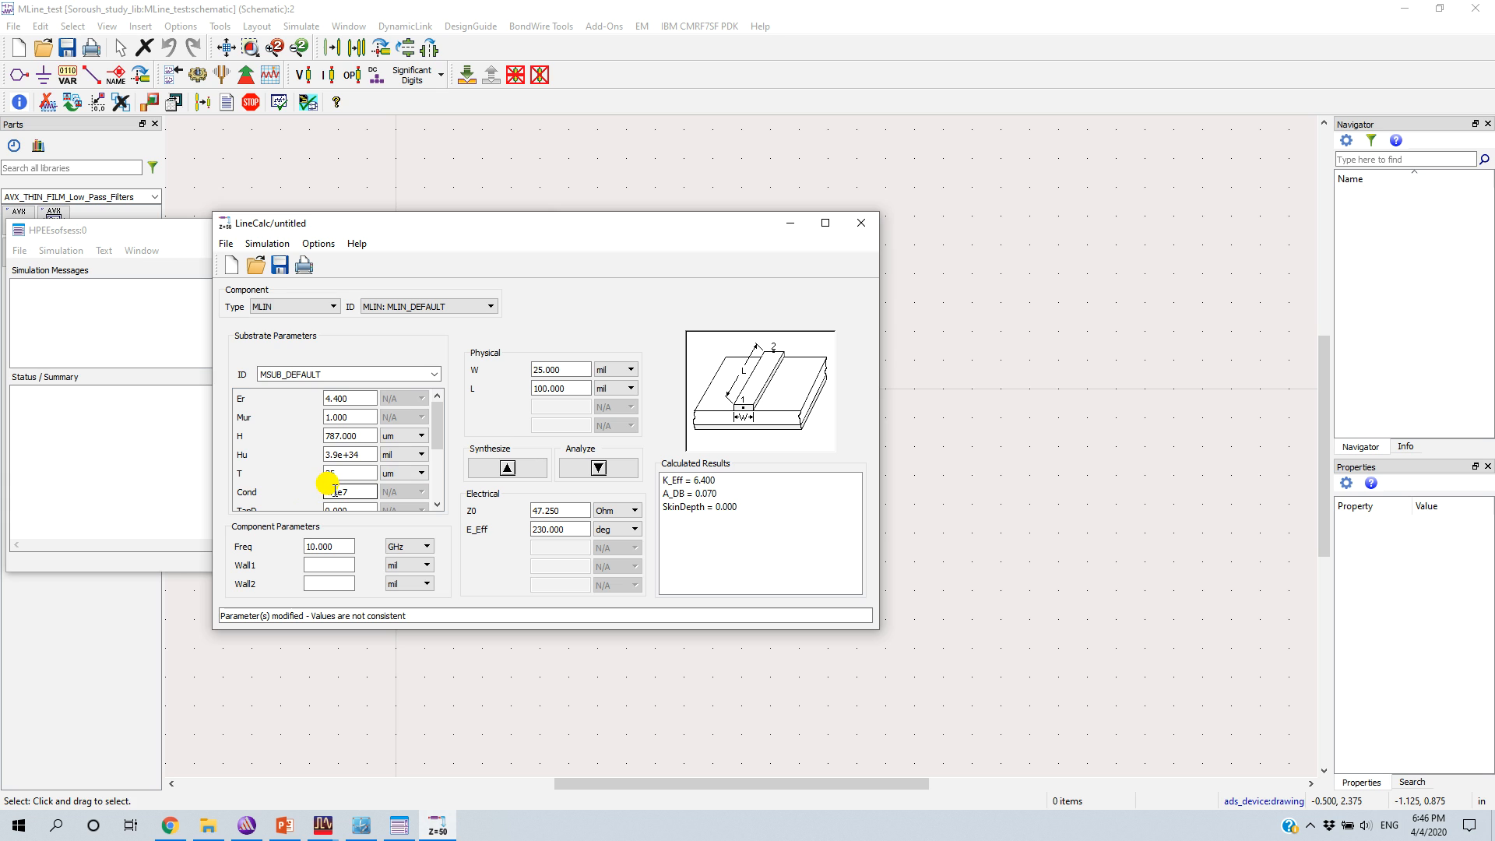
- Set the LineCalc substrate's conductivity Cond to 5.96e7 and its loss tangent TanD to 0.017
{"action": "left_click_drag", "start_coordinate": [347, 491], "coordinate": [269, 495]}
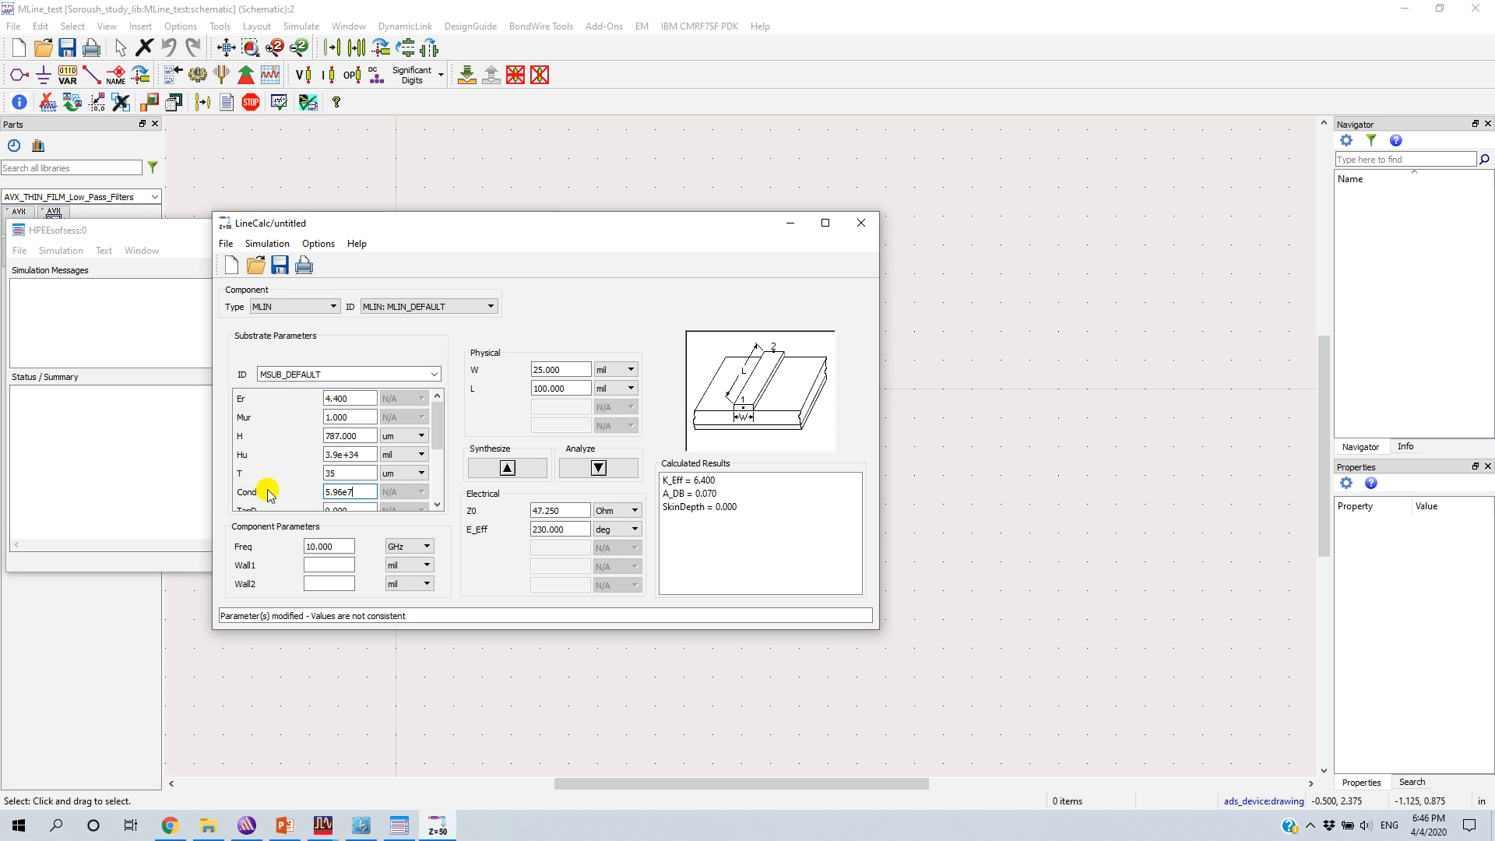
{"action": "left_click_drag", "start_coordinate": [438, 427], "coordinate": [287, 461]}
{"action": "type", "text": "0.01"}
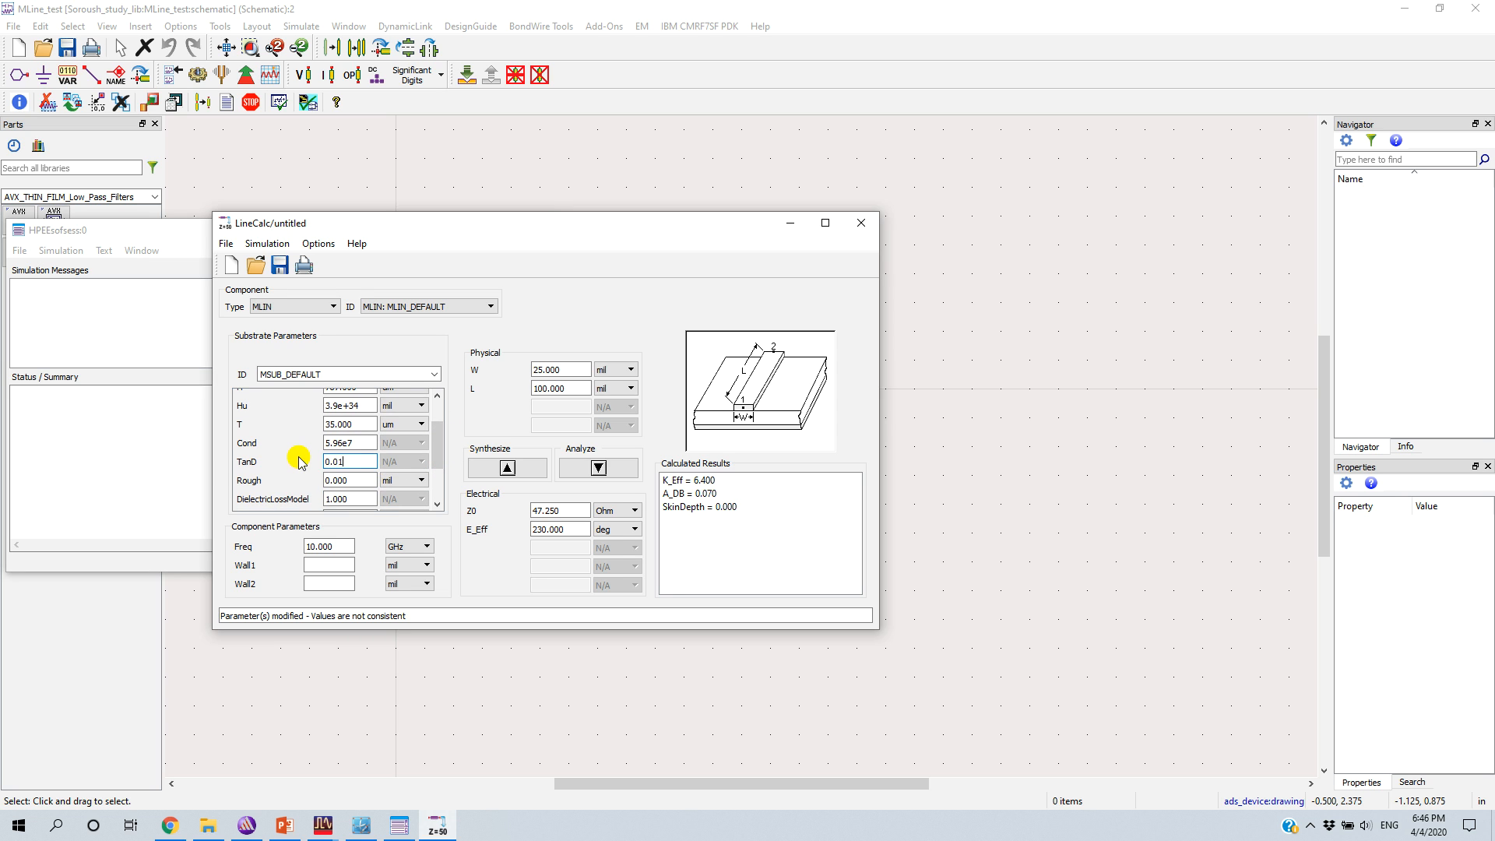
{"action": "type", "text": "7"}
- Set the frequency to 2.4 GHz and the electrical targets to Z0 50 Ohm and E_Eff 90 deg
{"action": "double_click", "coordinate": [329, 545]}
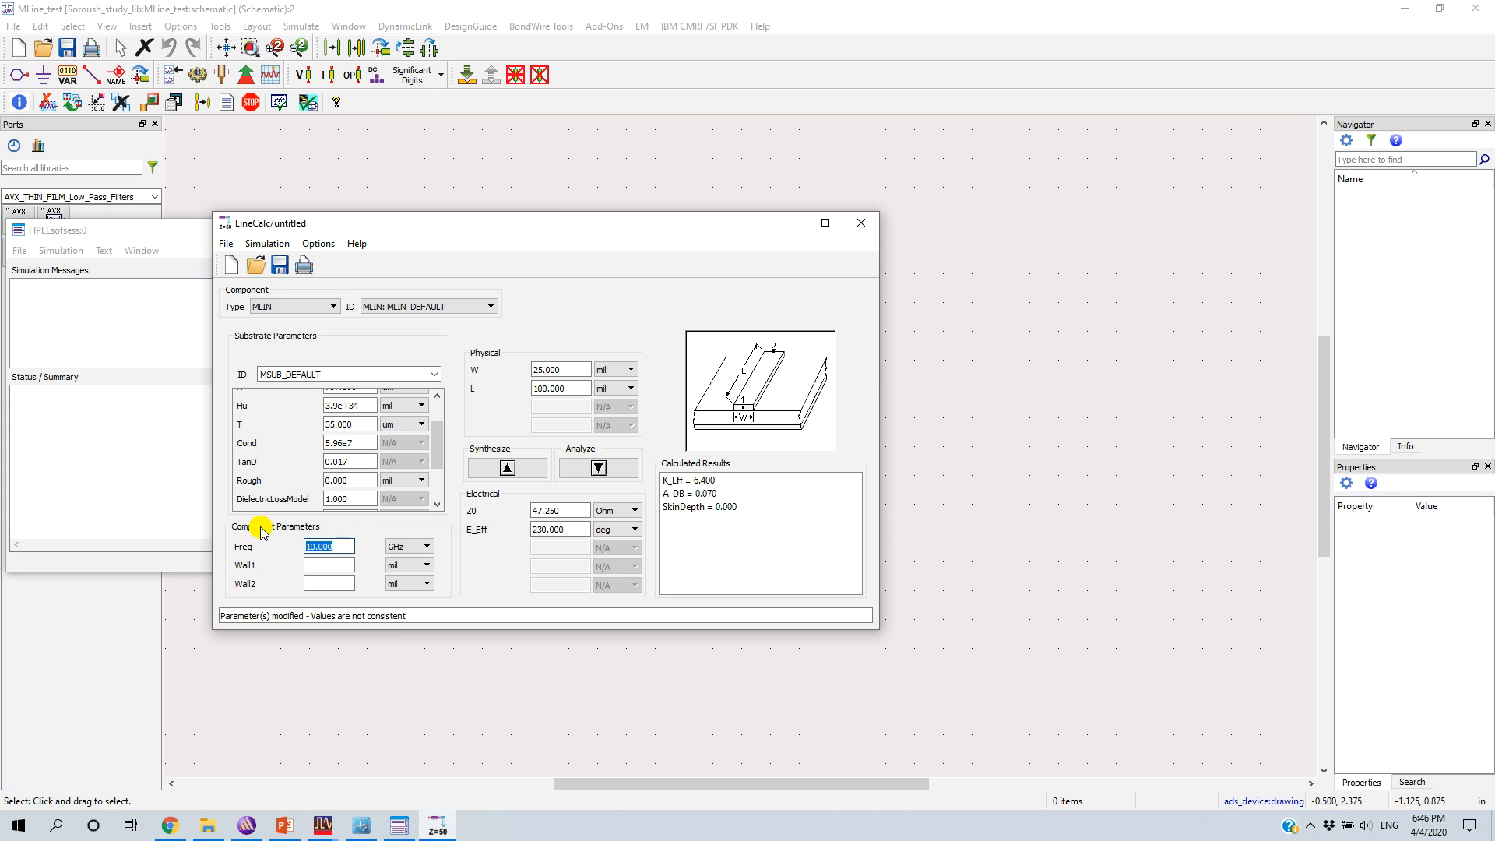
{"action": "left_click_drag", "start_coordinate": [561, 508], "coordinate": [519, 542]}
{"action": "type", "text": "50"}
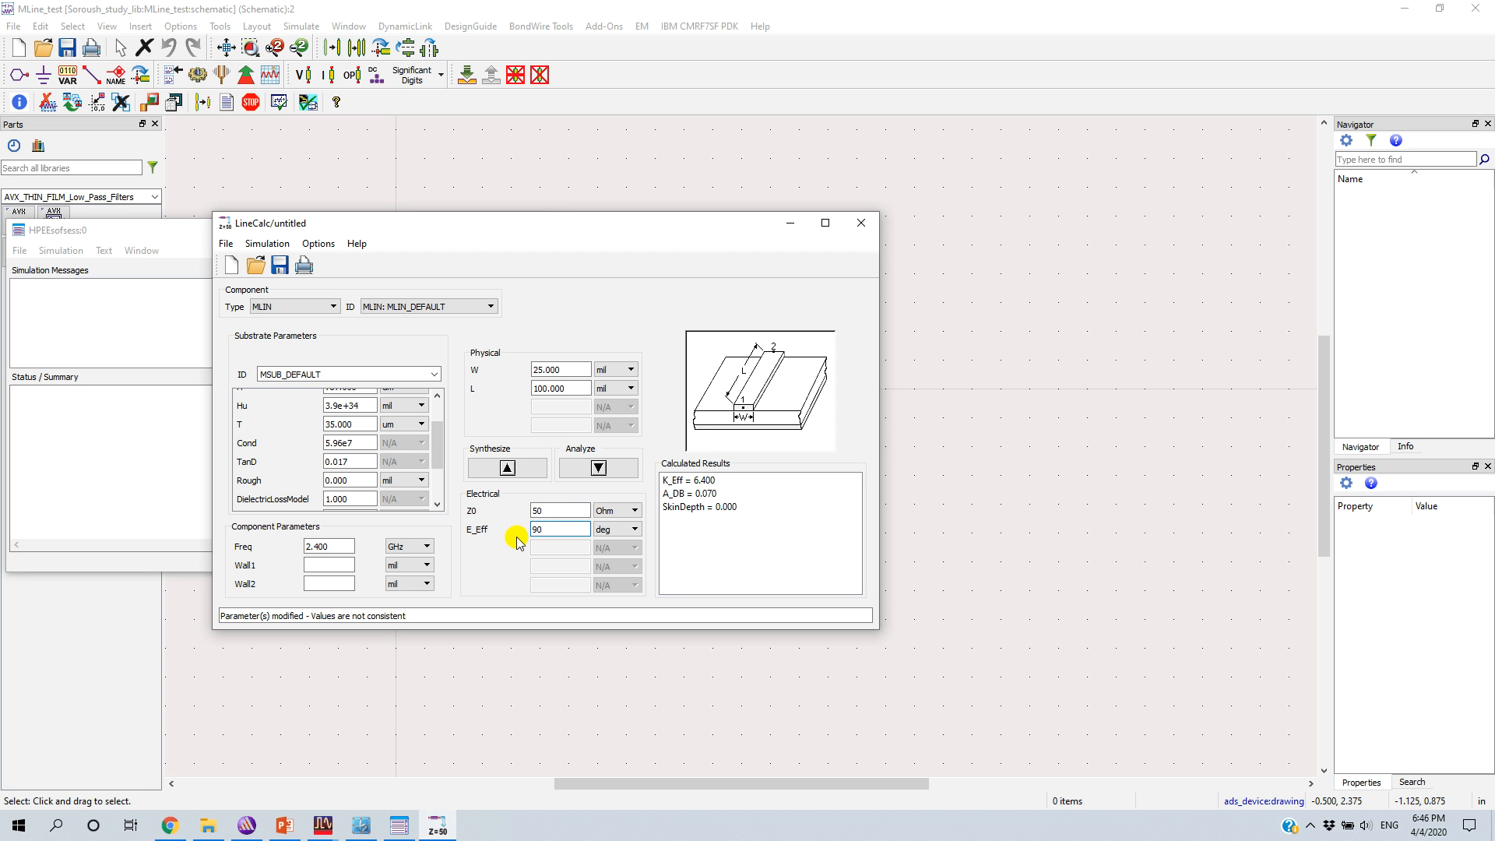
{"action": "left_click", "coordinate": [559, 510]}
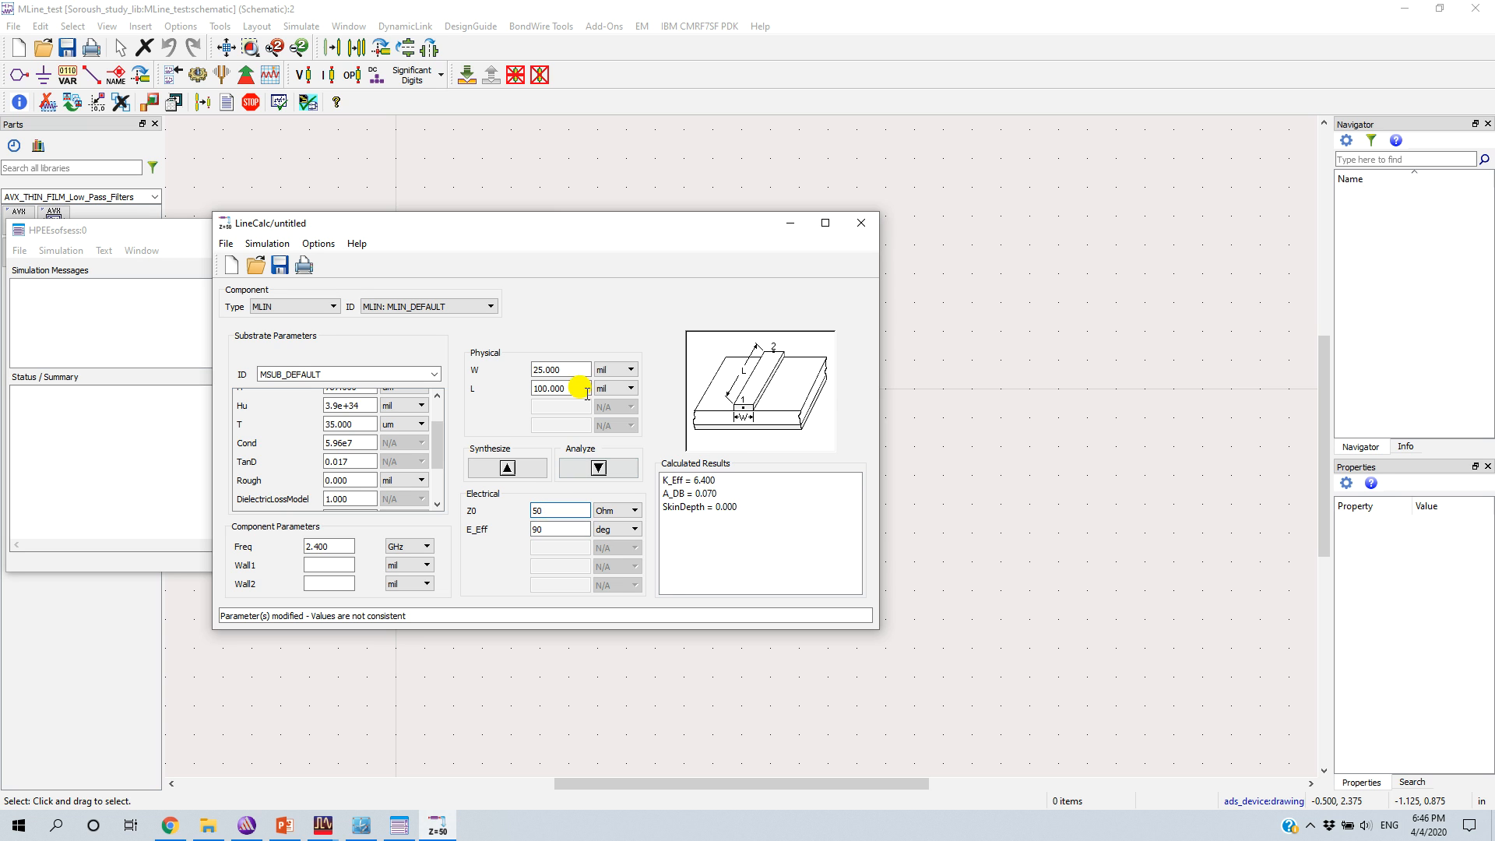
- Change the units of the physical width W and length L to mm
{"action": "left_click", "coordinate": [629, 372]}
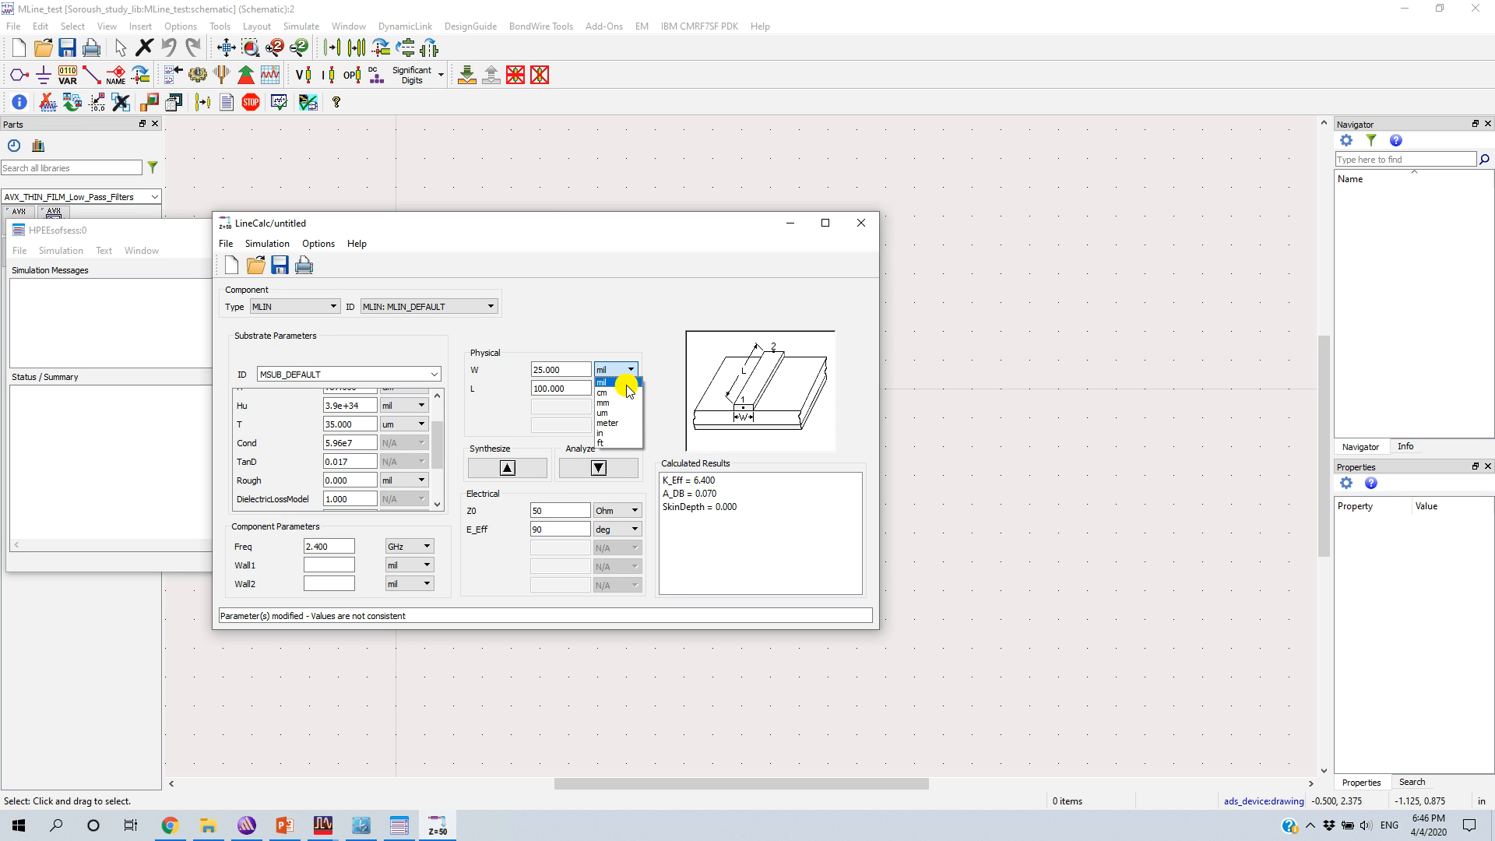
{"action": "left_click", "coordinate": [615, 413]}
{"action": "left_click", "coordinate": [618, 371]}
{"action": "left_click", "coordinate": [613, 402]}
{"action": "left_click", "coordinate": [628, 388]}
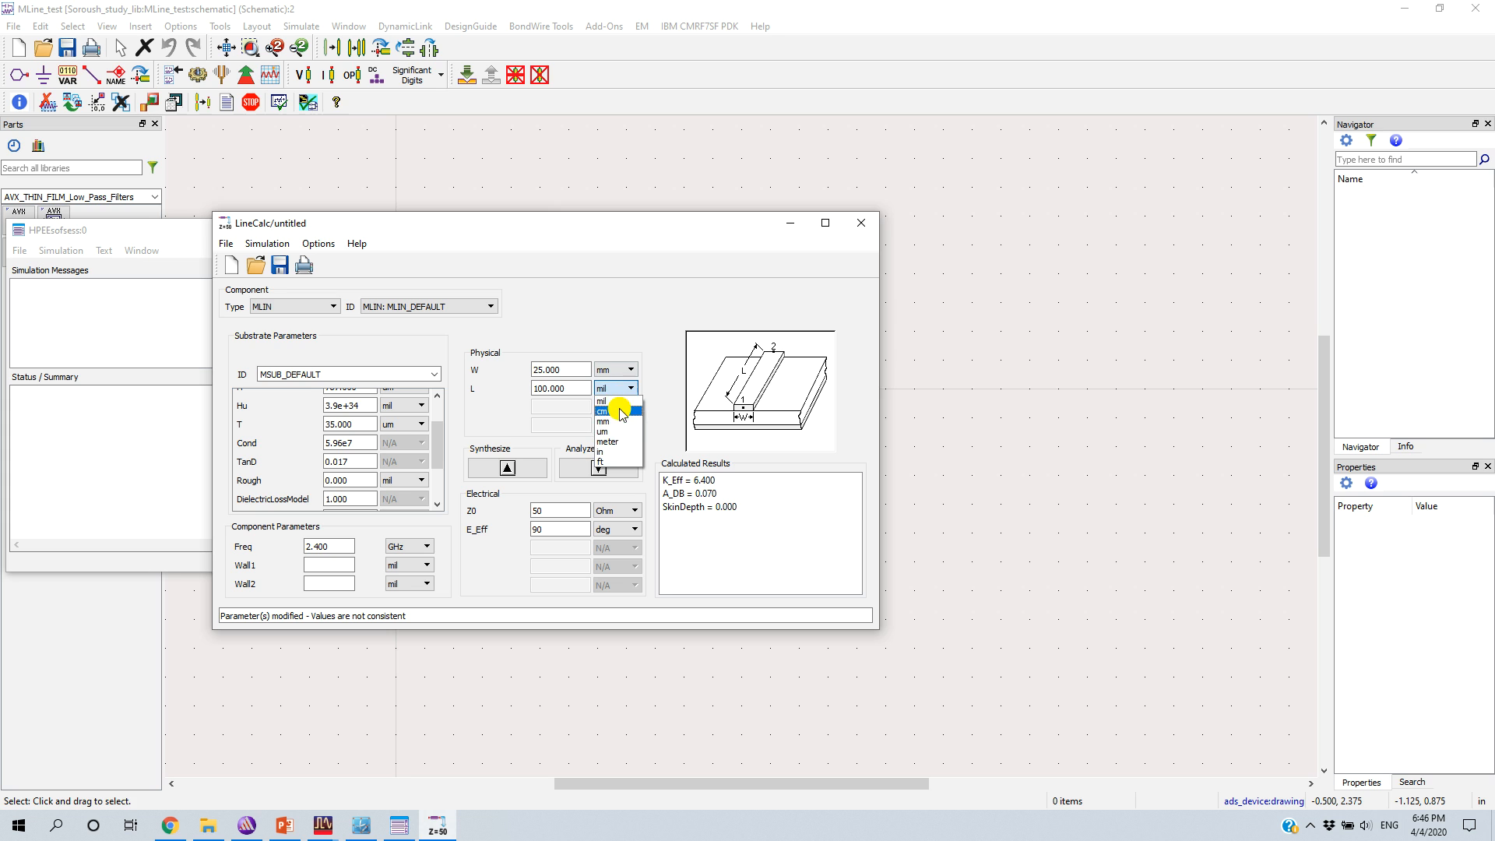
{"action": "left_click", "coordinate": [604, 421]}
- Synthesize the line's physical width and length, and close the simulation status window
{"action": "left_click_drag", "start_coordinate": [440, 434], "coordinate": [446, 410]}
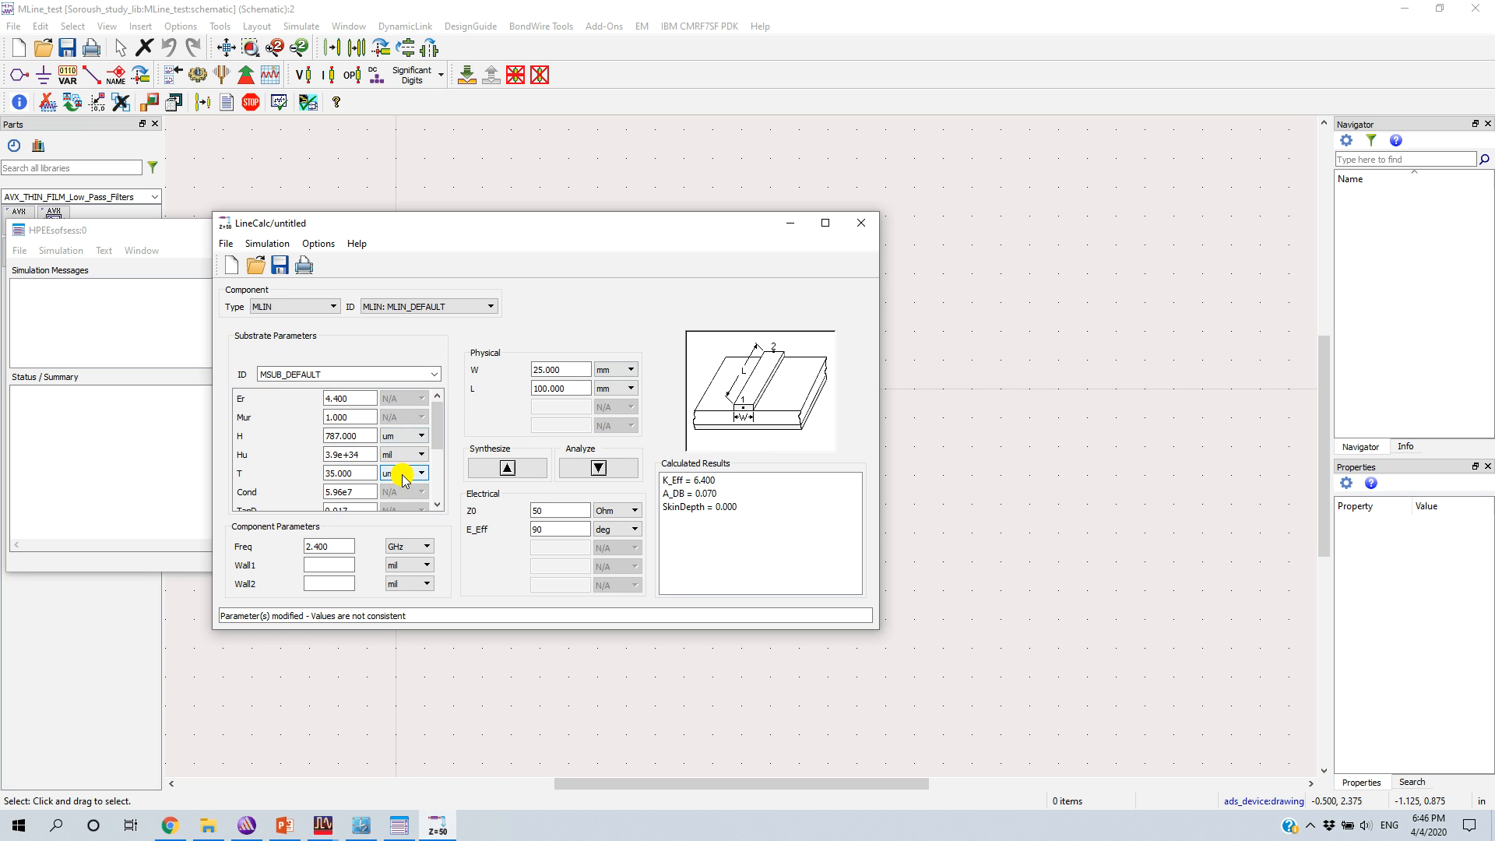
{"action": "mouse_move", "coordinate": [438, 414]}
{"action": "left_mouse_down"}
{"action": "mouse_move", "coordinate": [443, 467]}
{"action": "mouse_move", "coordinate": [436, 423]}
{"action": "left_mouse_up"}
{"action": "left_click", "coordinate": [580, 387]}
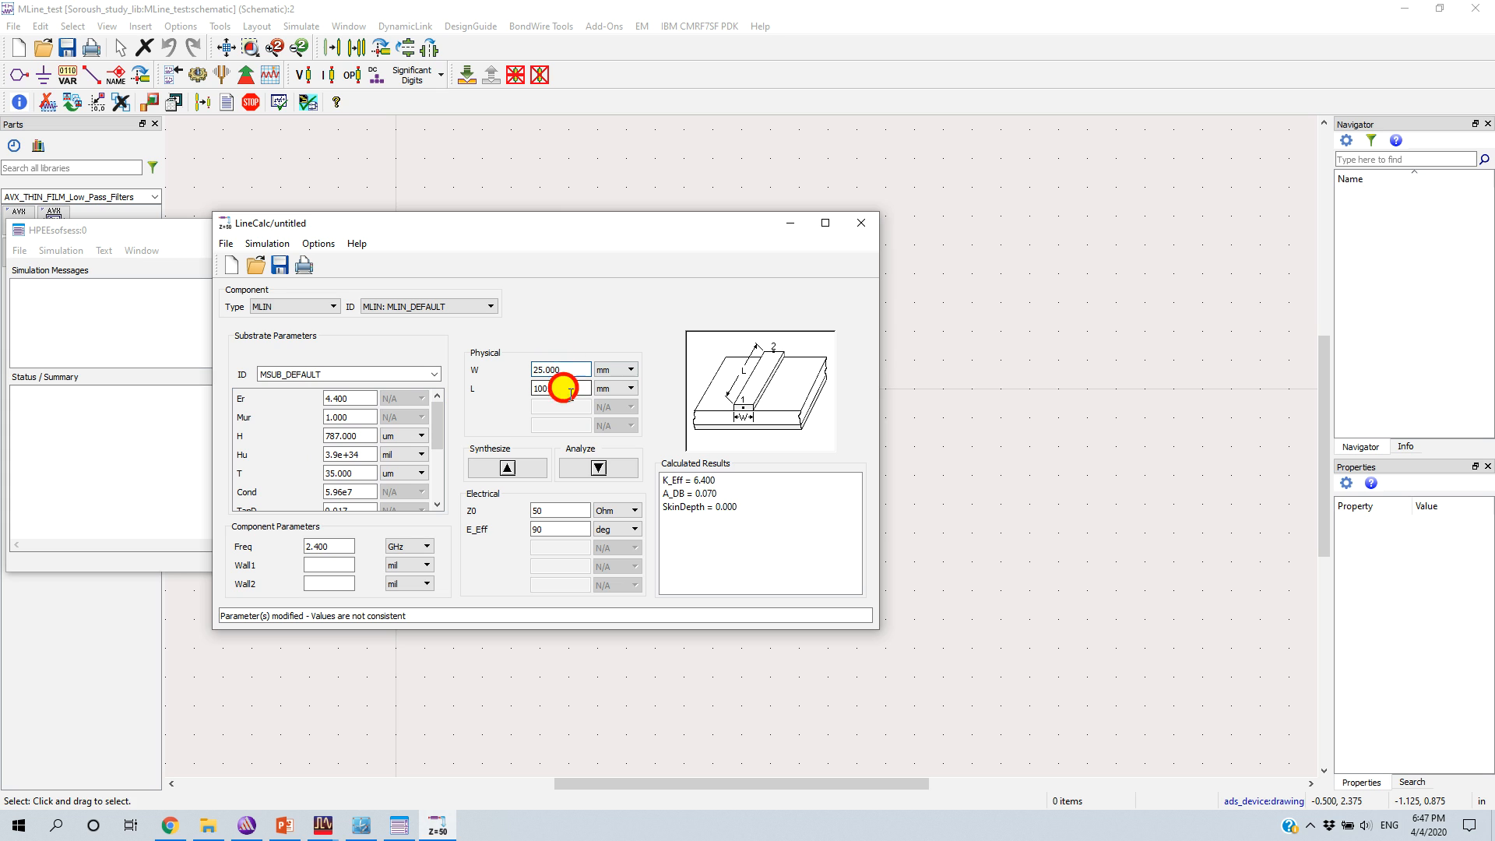
{"action": "left_click", "coordinate": [507, 471]}
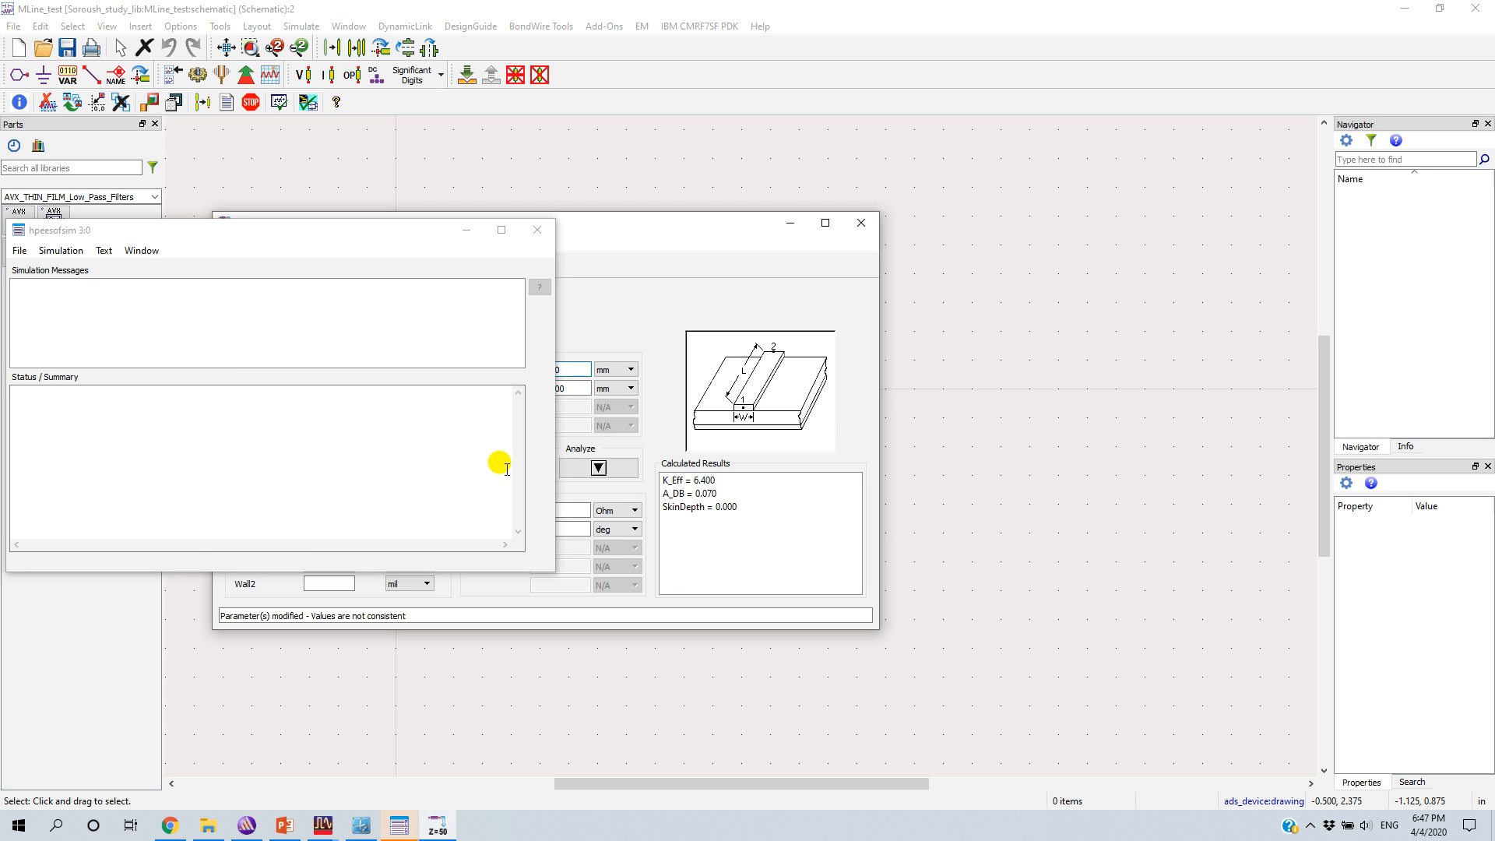
{"action": "left_click_drag", "start_coordinate": [617, 230], "coordinate": [765, 225]}
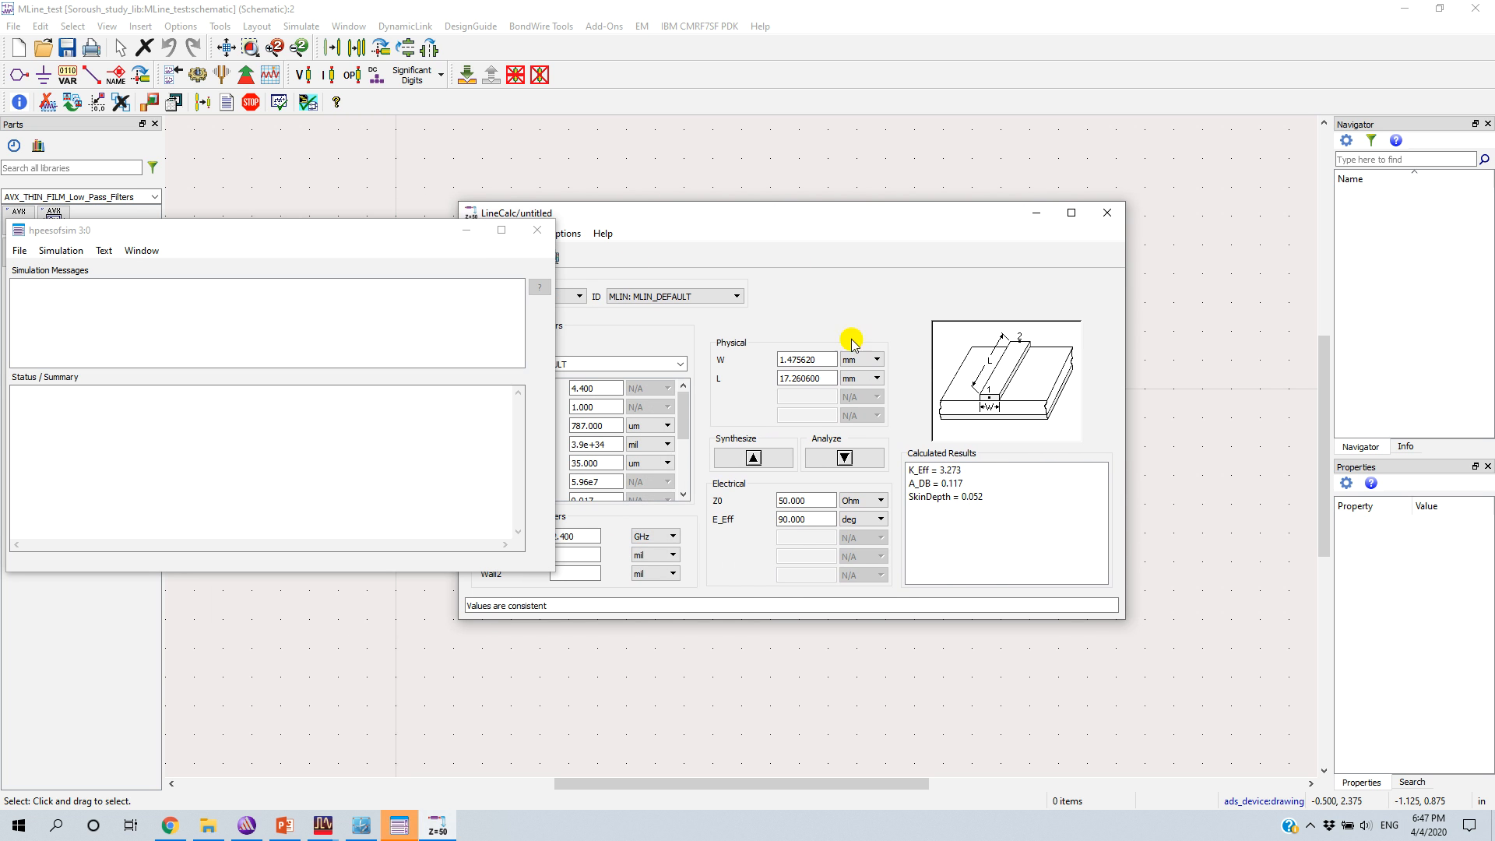
{"action": "left_click", "coordinate": [545, 232]}
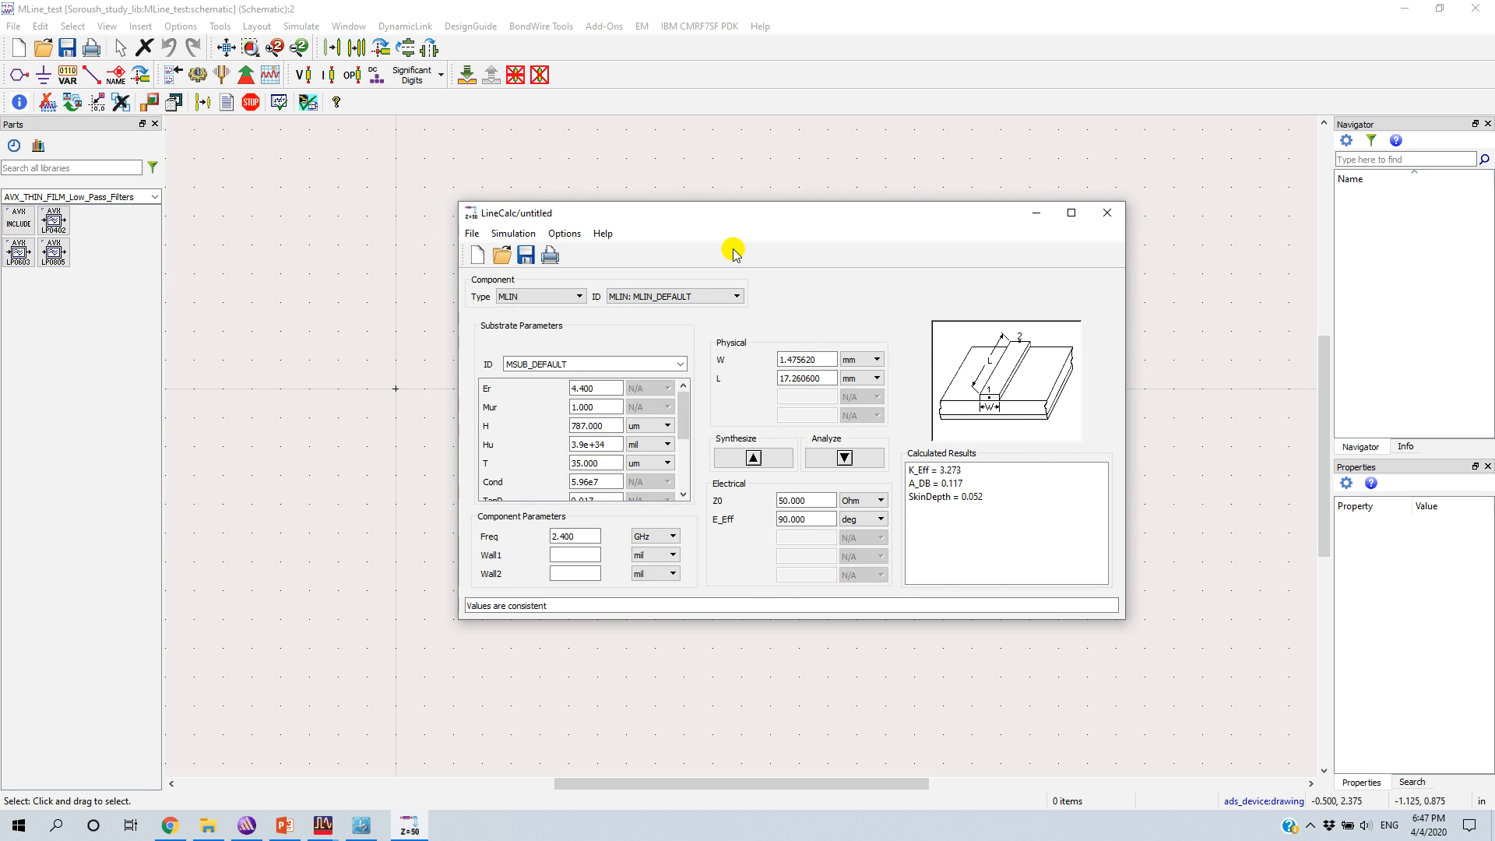
{"action": "left_click_drag", "start_coordinate": [727, 212], "coordinate": [576, 212]}
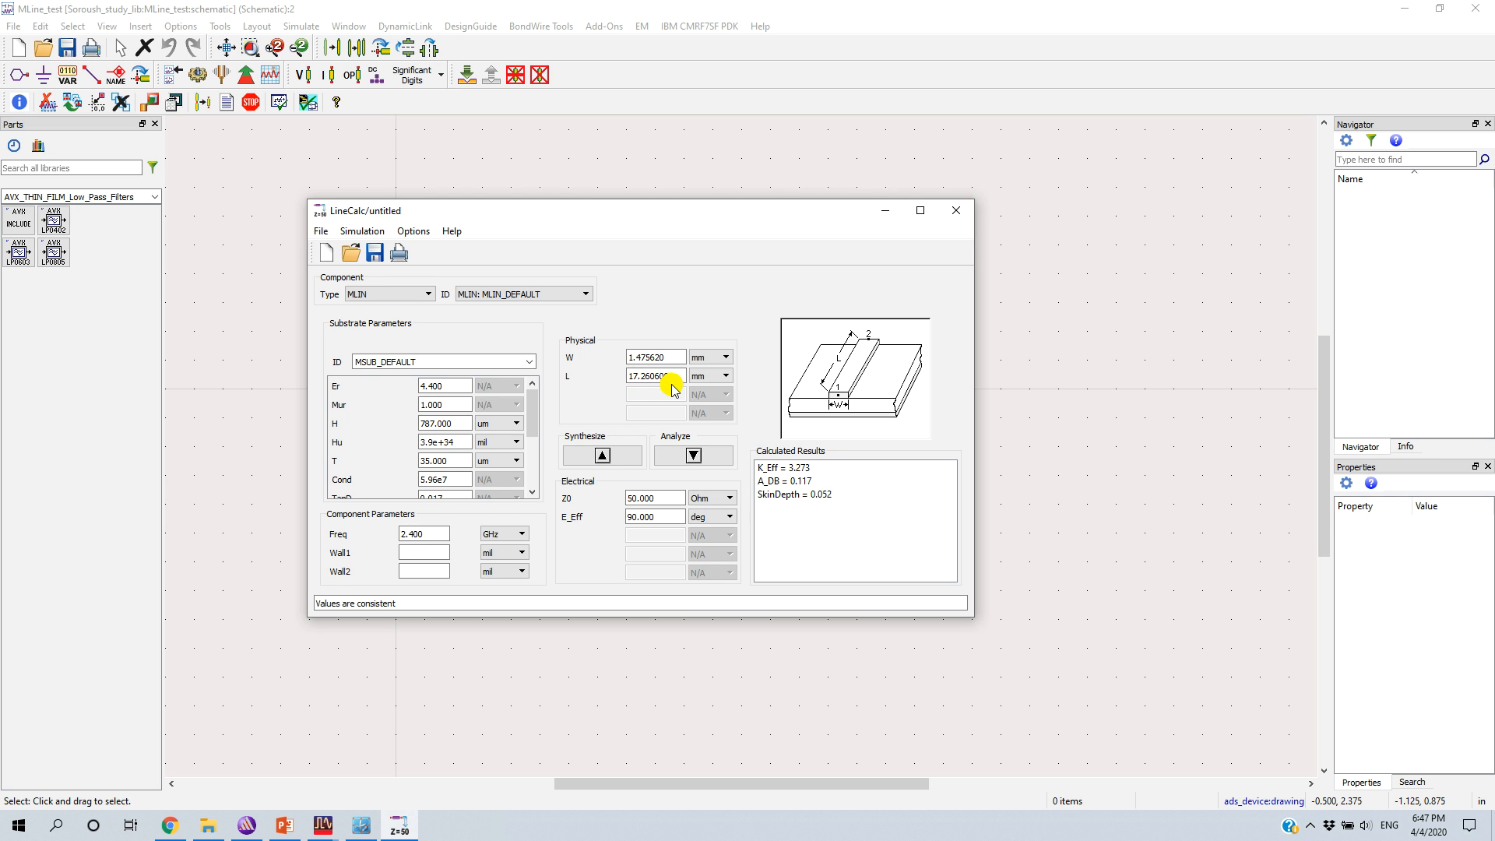
{"action": "left_click_drag", "start_coordinate": [663, 516], "coordinate": [621, 517]}
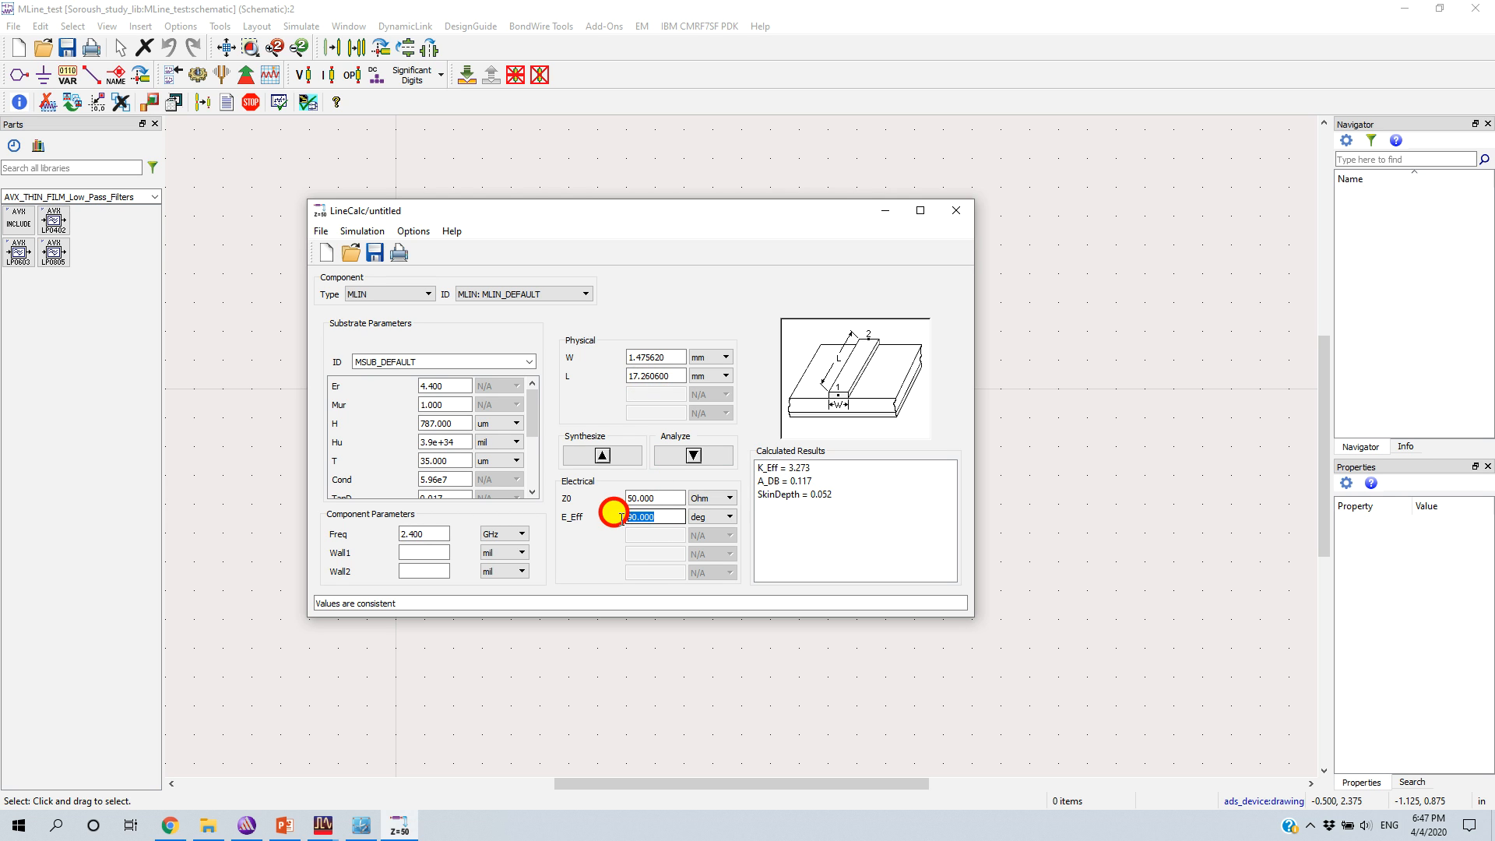
{"action": "left_click", "coordinate": [663, 516]}
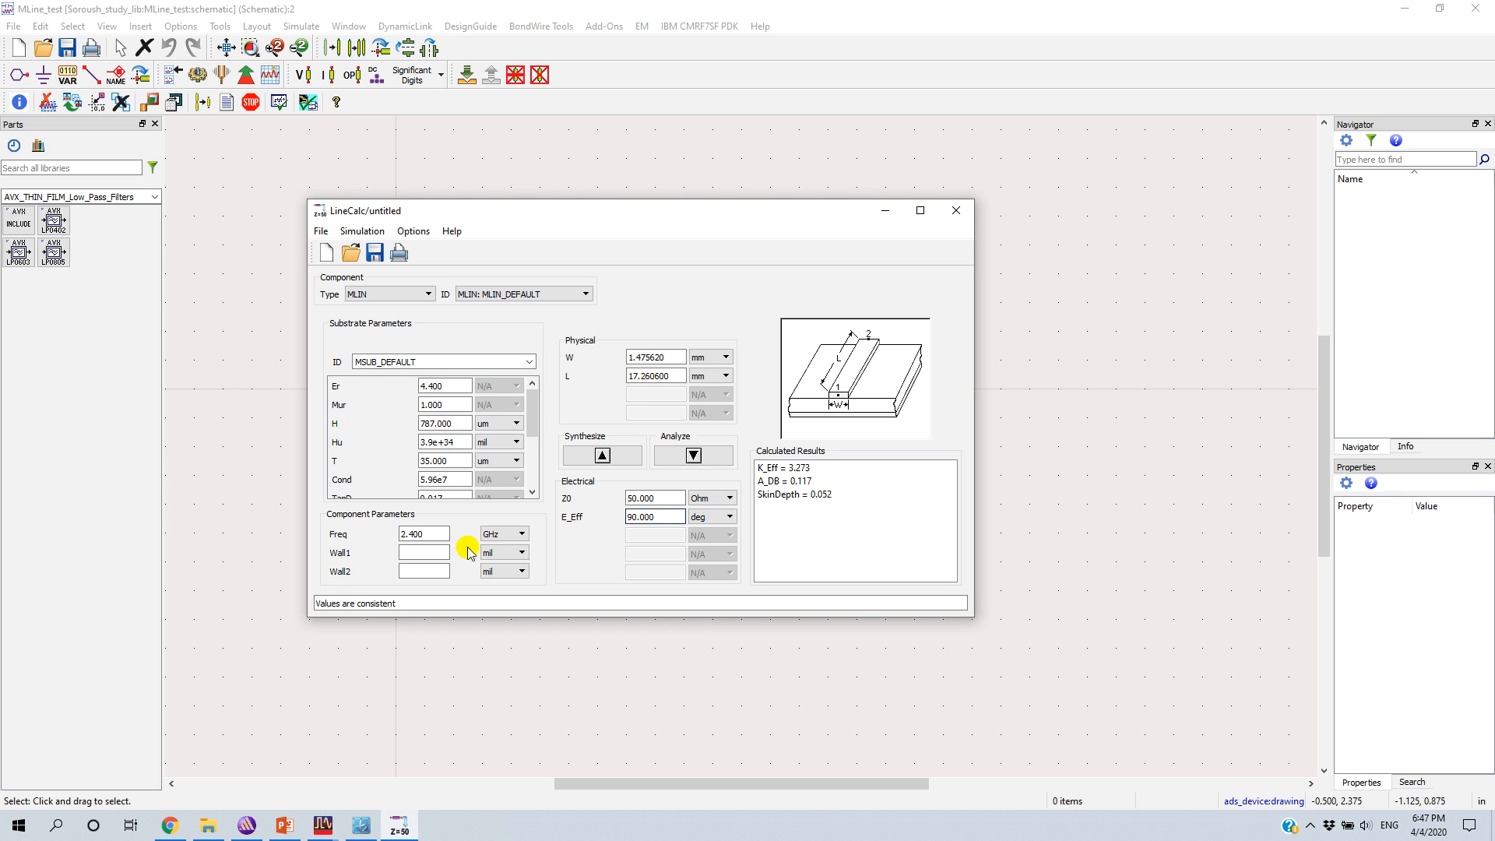
{"action": "left_click_drag", "start_coordinate": [433, 534], "coordinate": [408, 524]}
{"action": "left_click", "coordinate": [427, 526]}
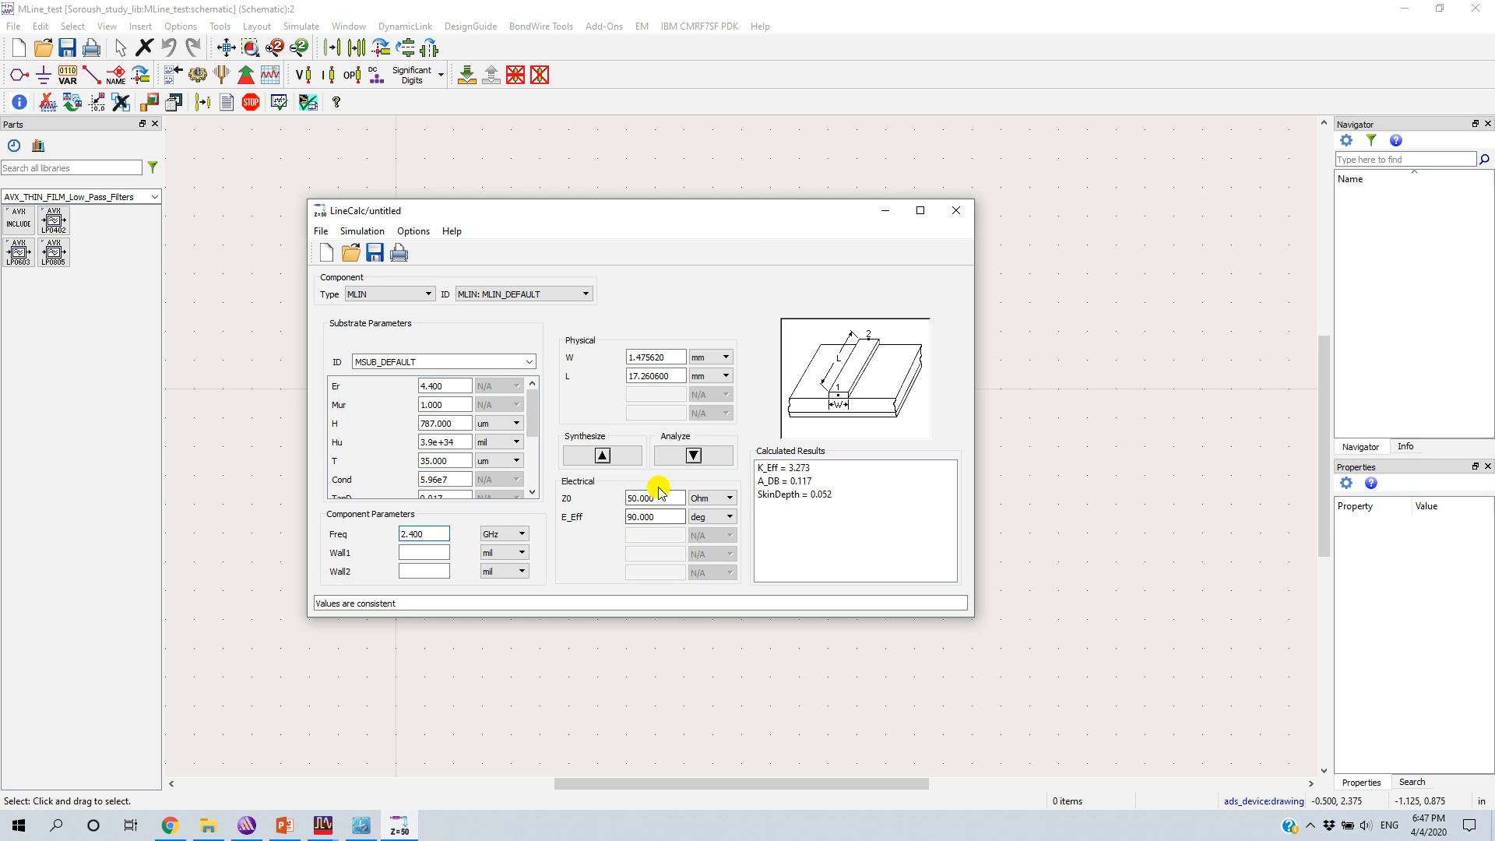
- Return to the schematic and place one MSUB substrate component from the TLines-Microstrip library near the origin
{"action": "left_click", "coordinate": [618, 169]}
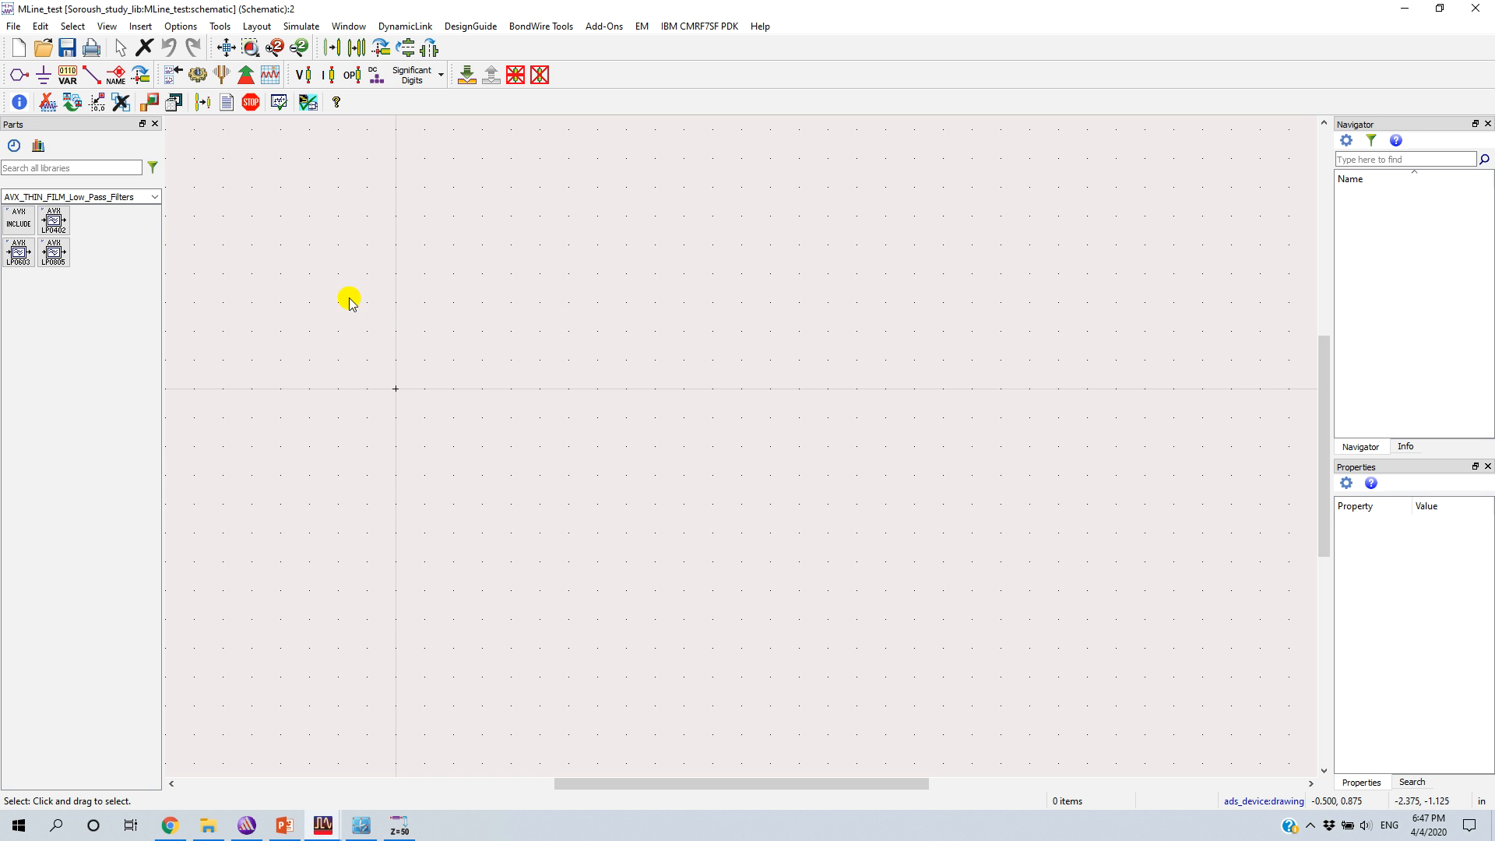
{"action": "left_click", "coordinate": [152, 197]}
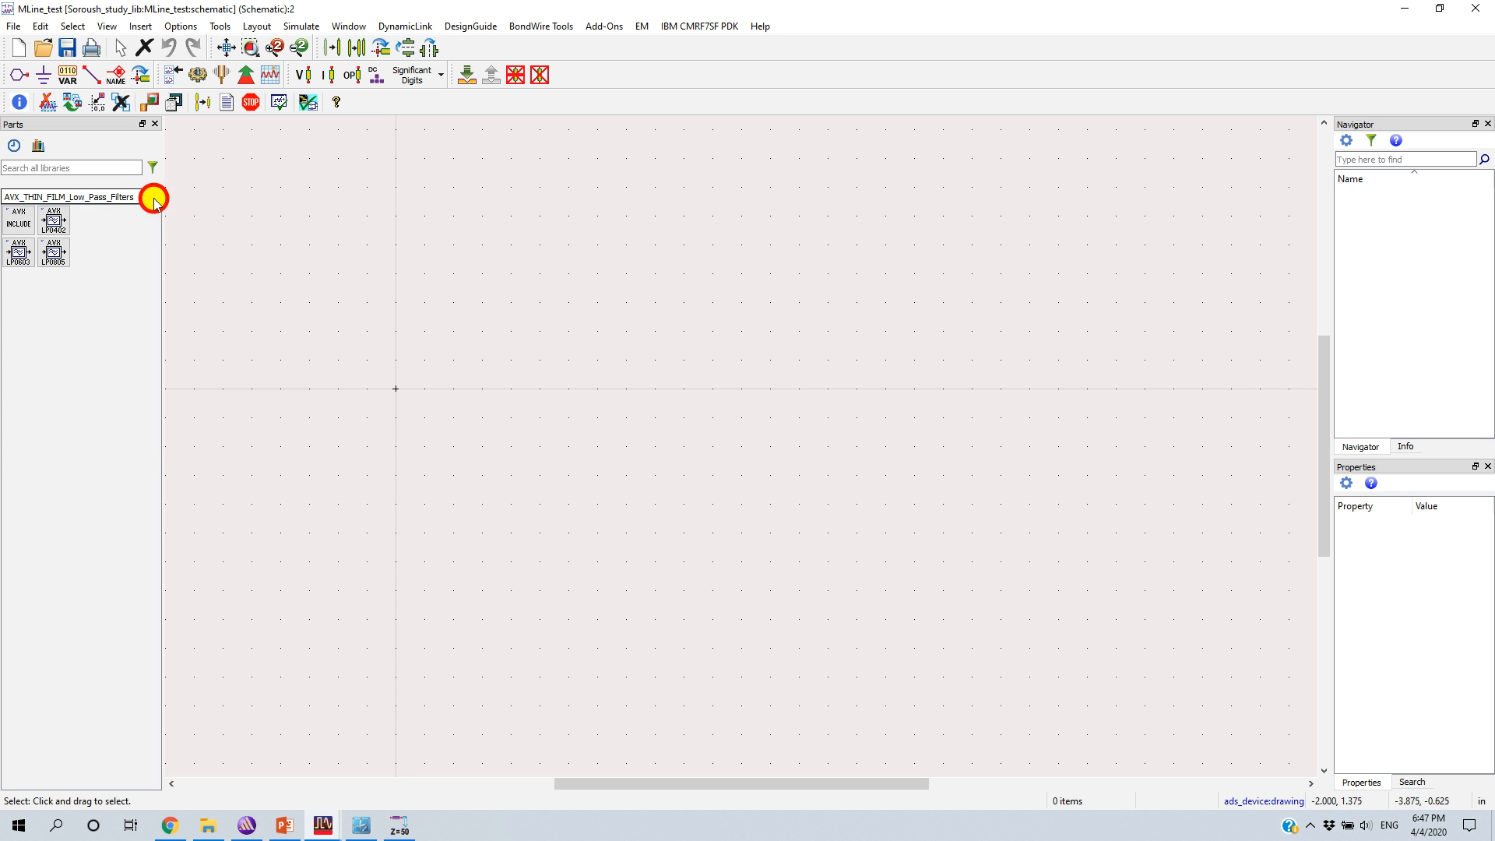
{"action": "left_click_drag", "start_coordinate": [210, 234], "coordinate": [210, 273]}
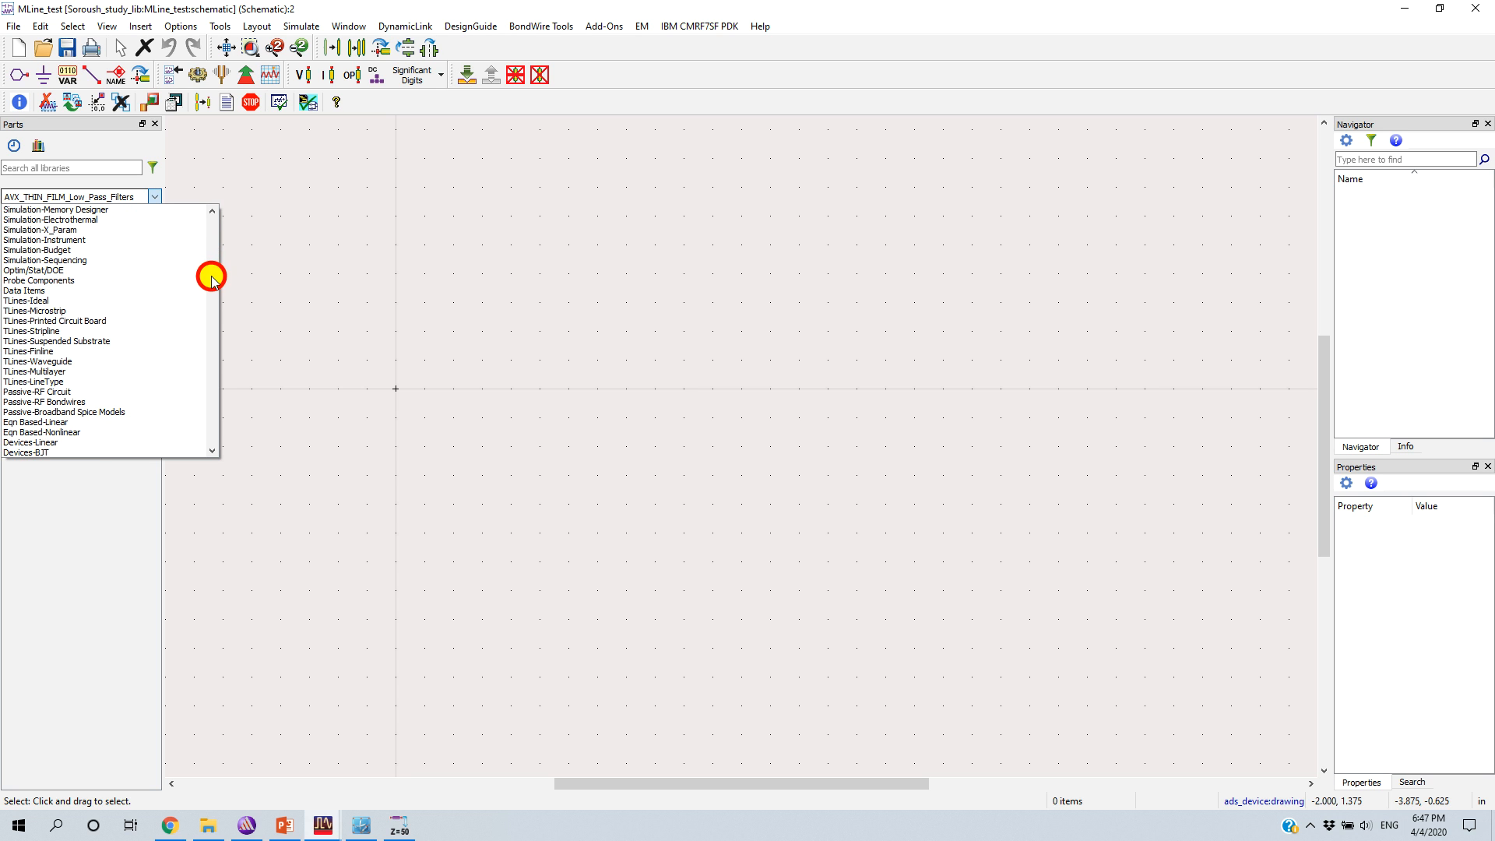
{"action": "left_click", "coordinate": [56, 311]}
{"action": "left_click", "coordinate": [19, 219]}
{"action": "left_click", "coordinate": [279, 342]}
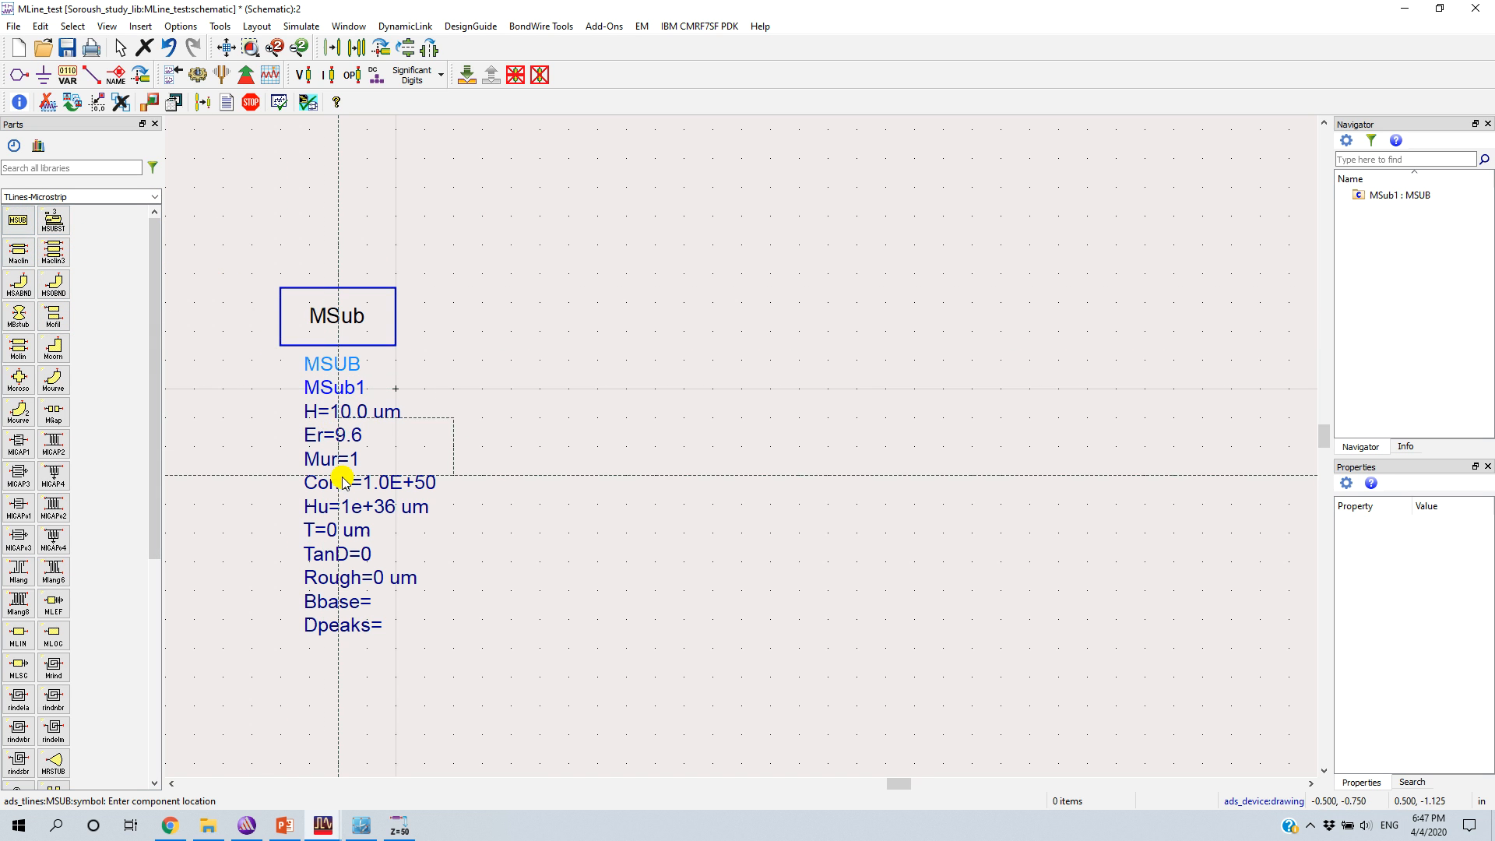
{"action": "key", "text": "Escape"}
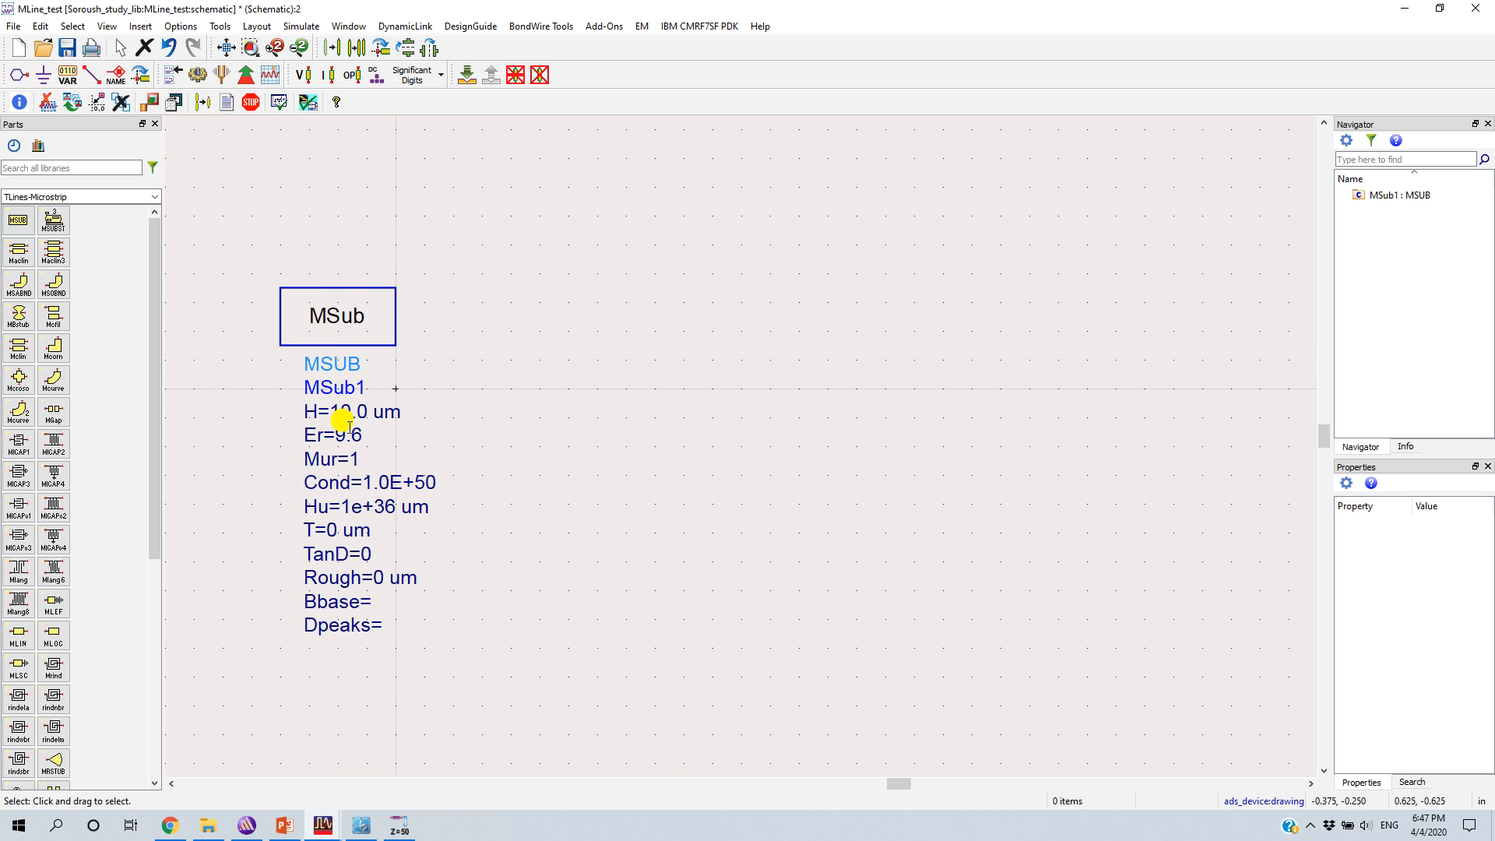
- Set the MSUB substrate's parameters to H 787 um, Er 4.4, Cond 5.96e7, T 35 um and TanD 0.017
{"action": "double_click", "coordinate": [334, 317]}
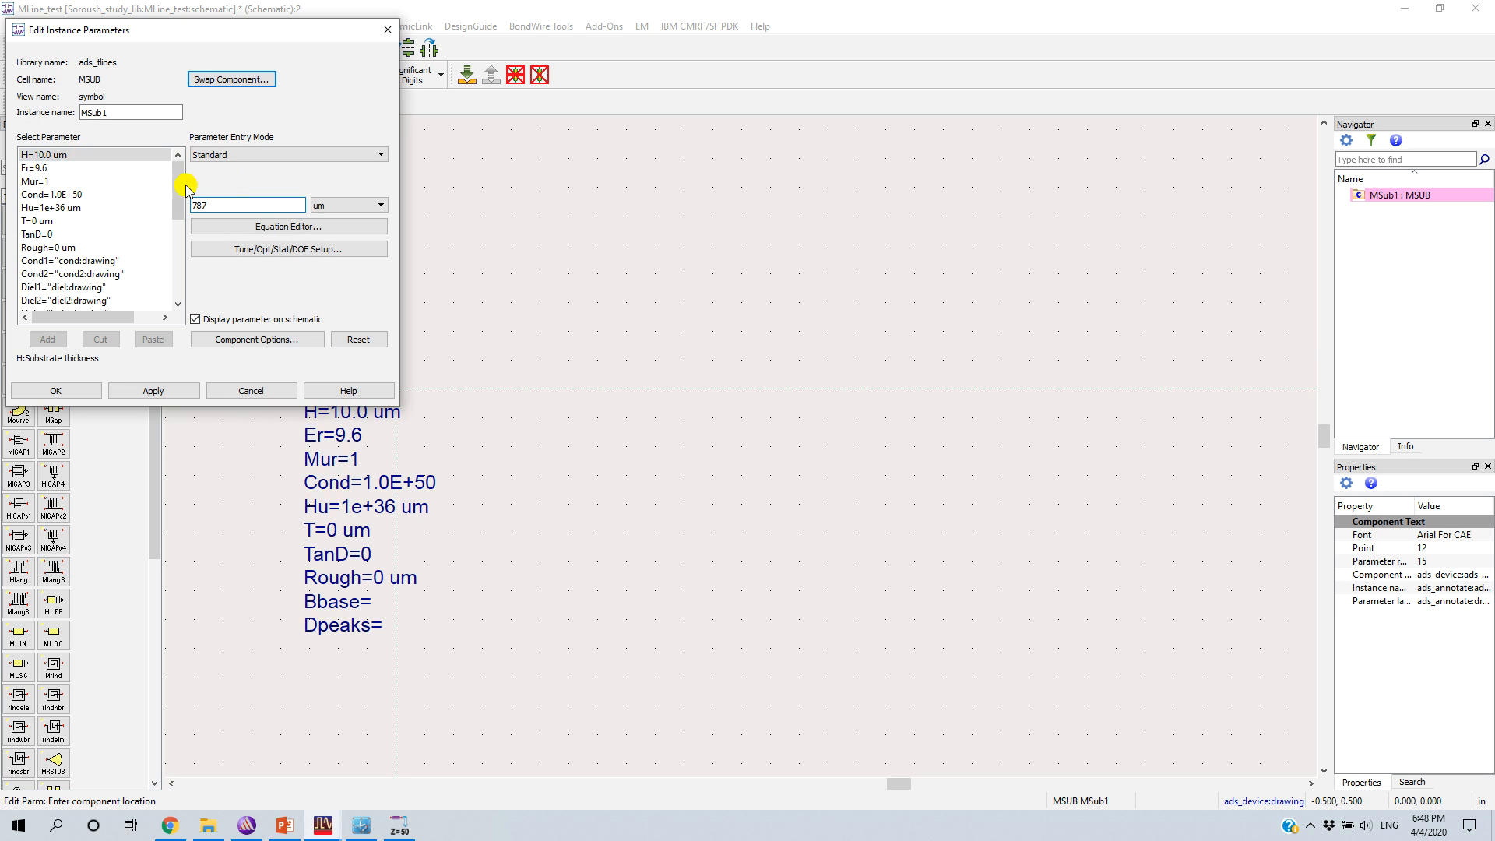
{"action": "left_click", "coordinate": [47, 168]}
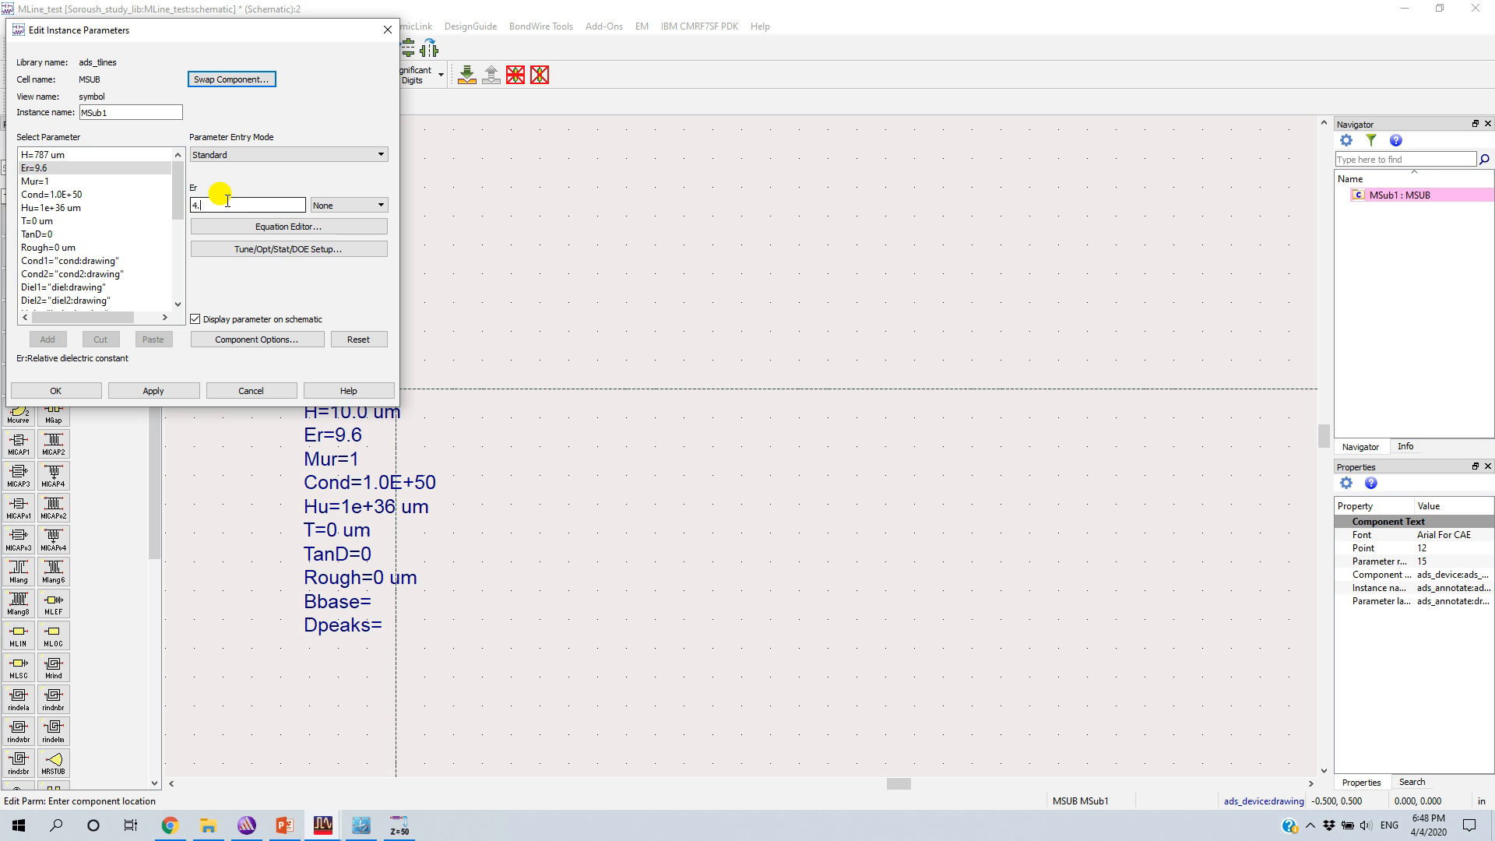
{"action": "key", "text": "Return"}
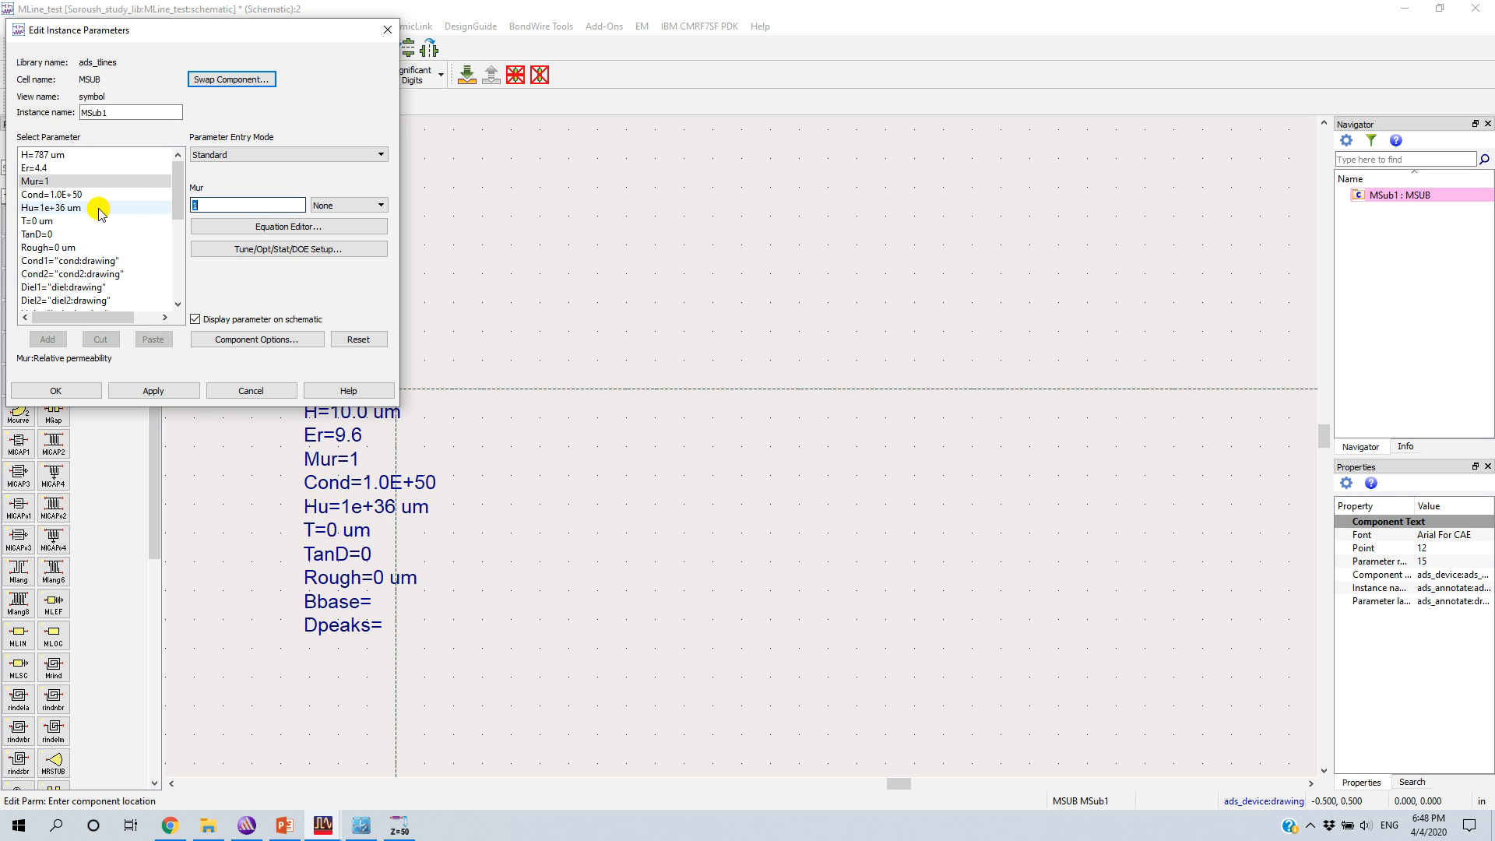
{"action": "left_click", "coordinate": [63, 194]}
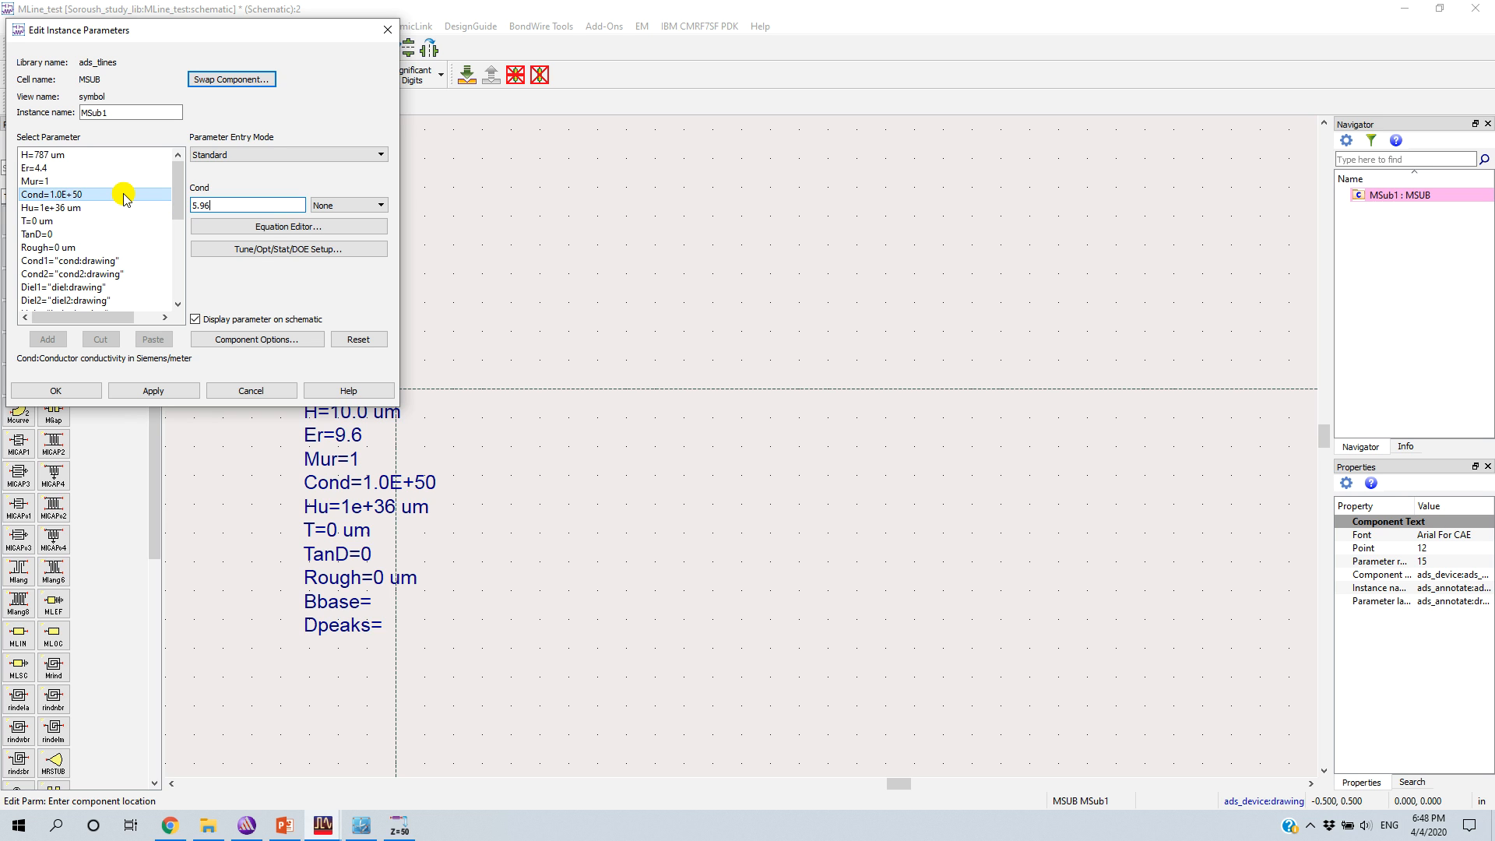
{"action": "left_click", "coordinate": [62, 220]}
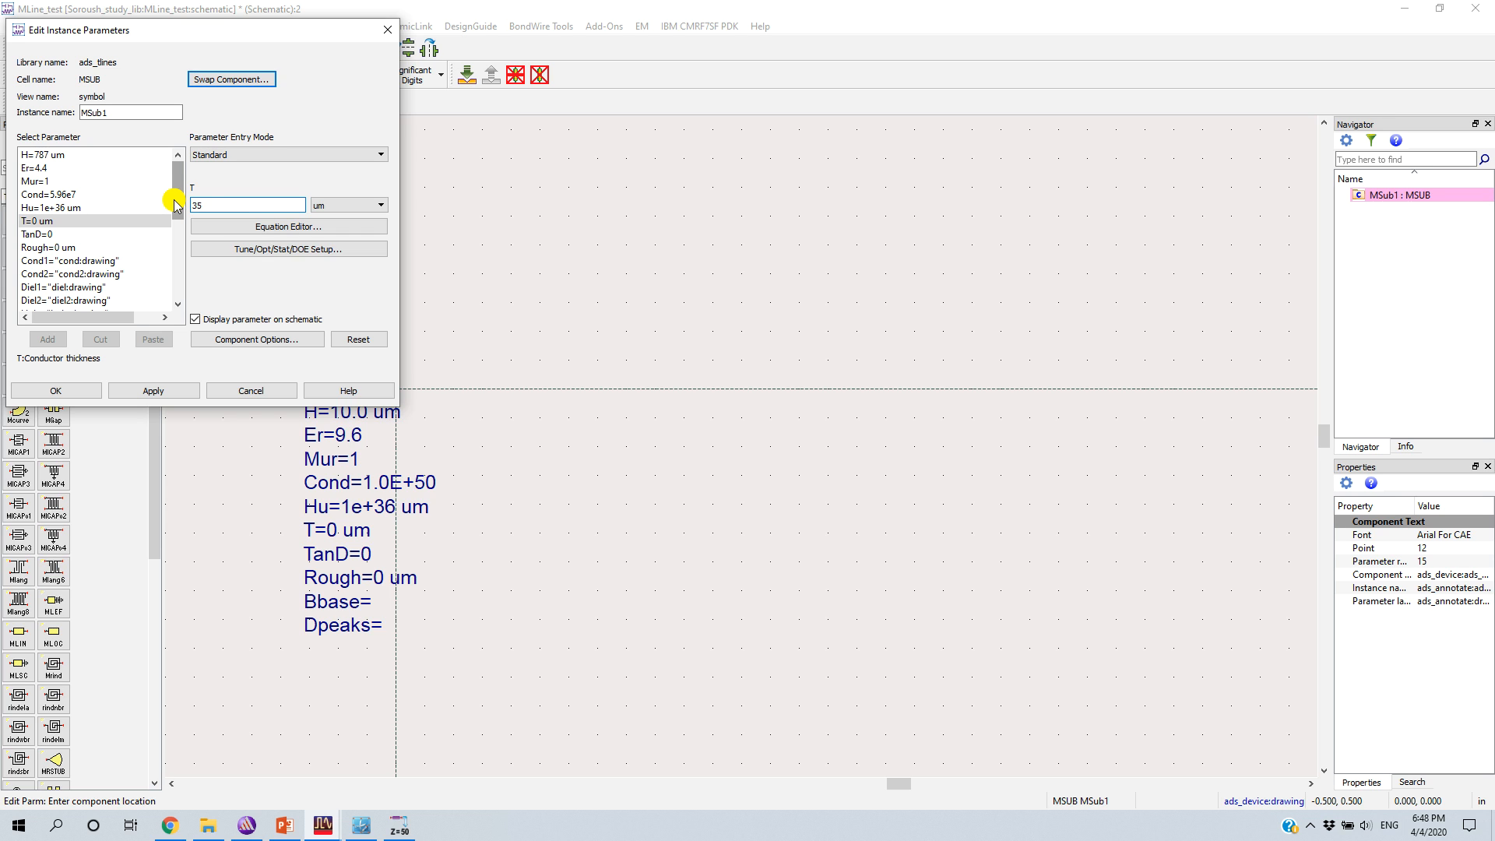
{"action": "key", "text": "Return"}
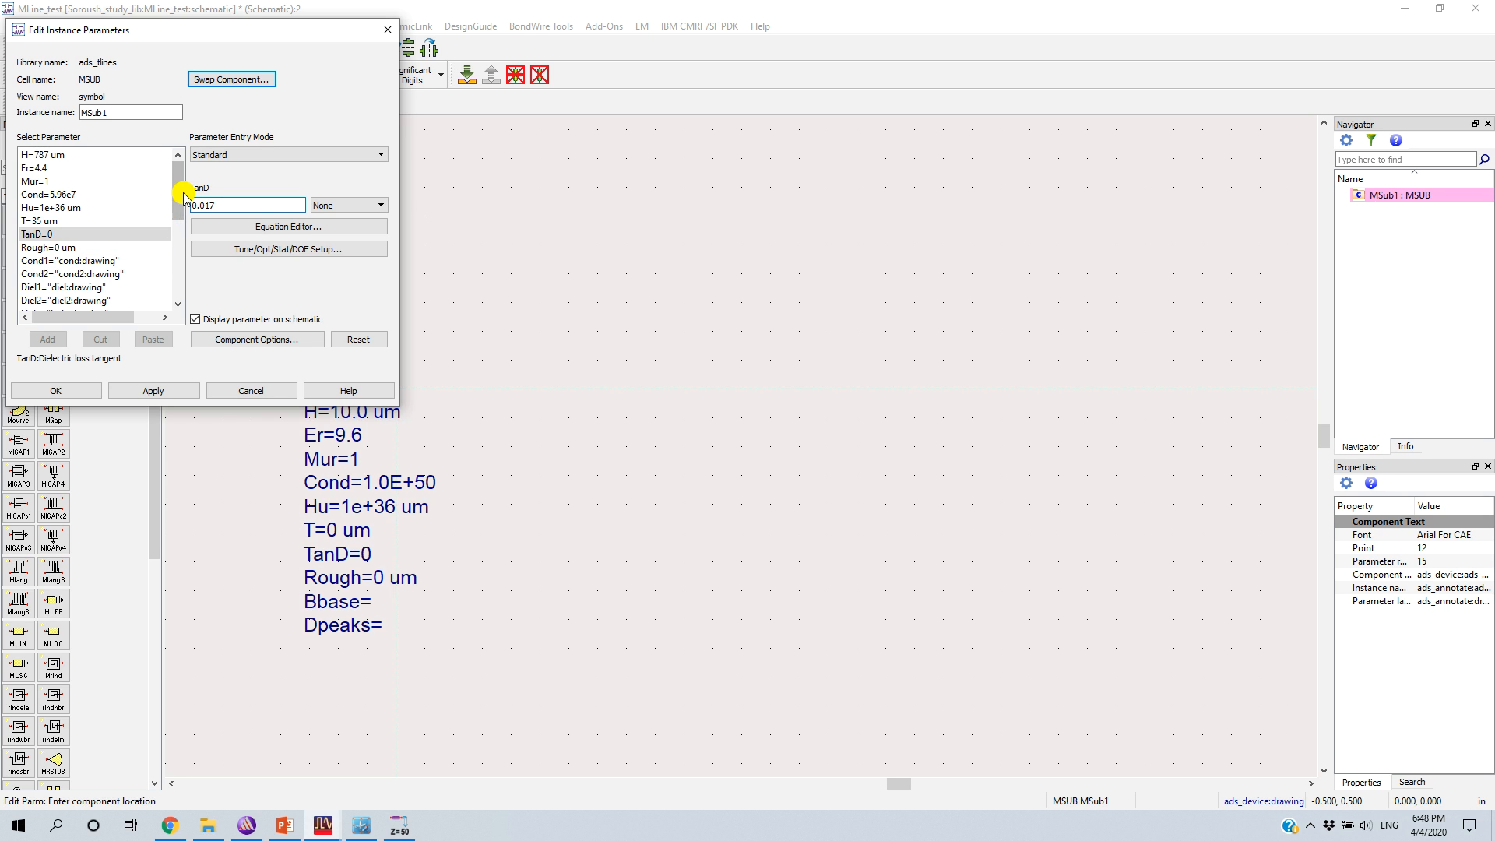
{"action": "left_click", "coordinate": [97, 247]}
{"action": "left_click_drag", "start_coordinate": [177, 183], "coordinate": [180, 290]}
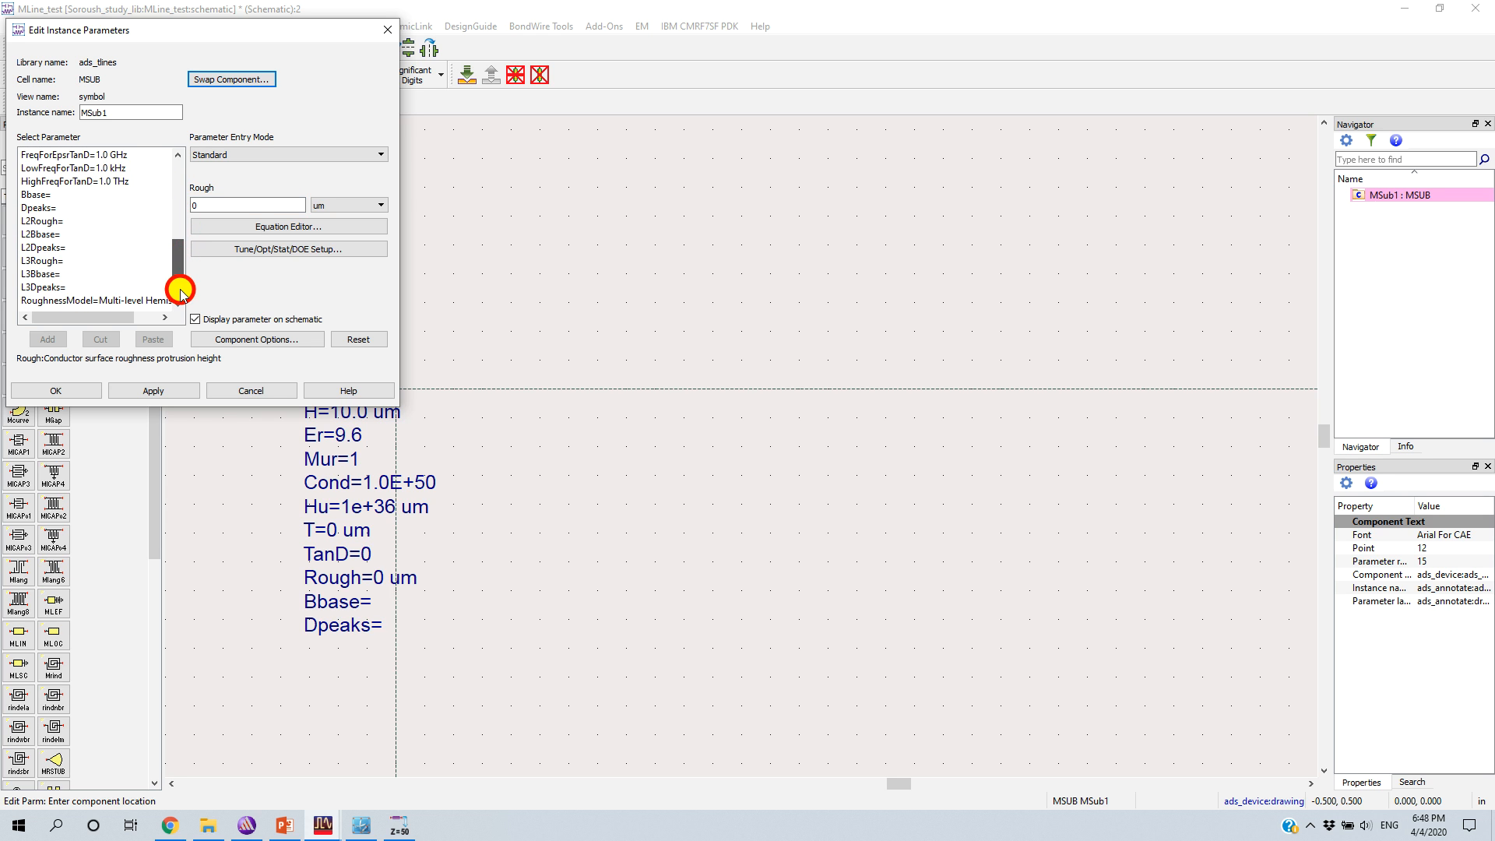
{"action": "left_click", "coordinate": [67, 388]}
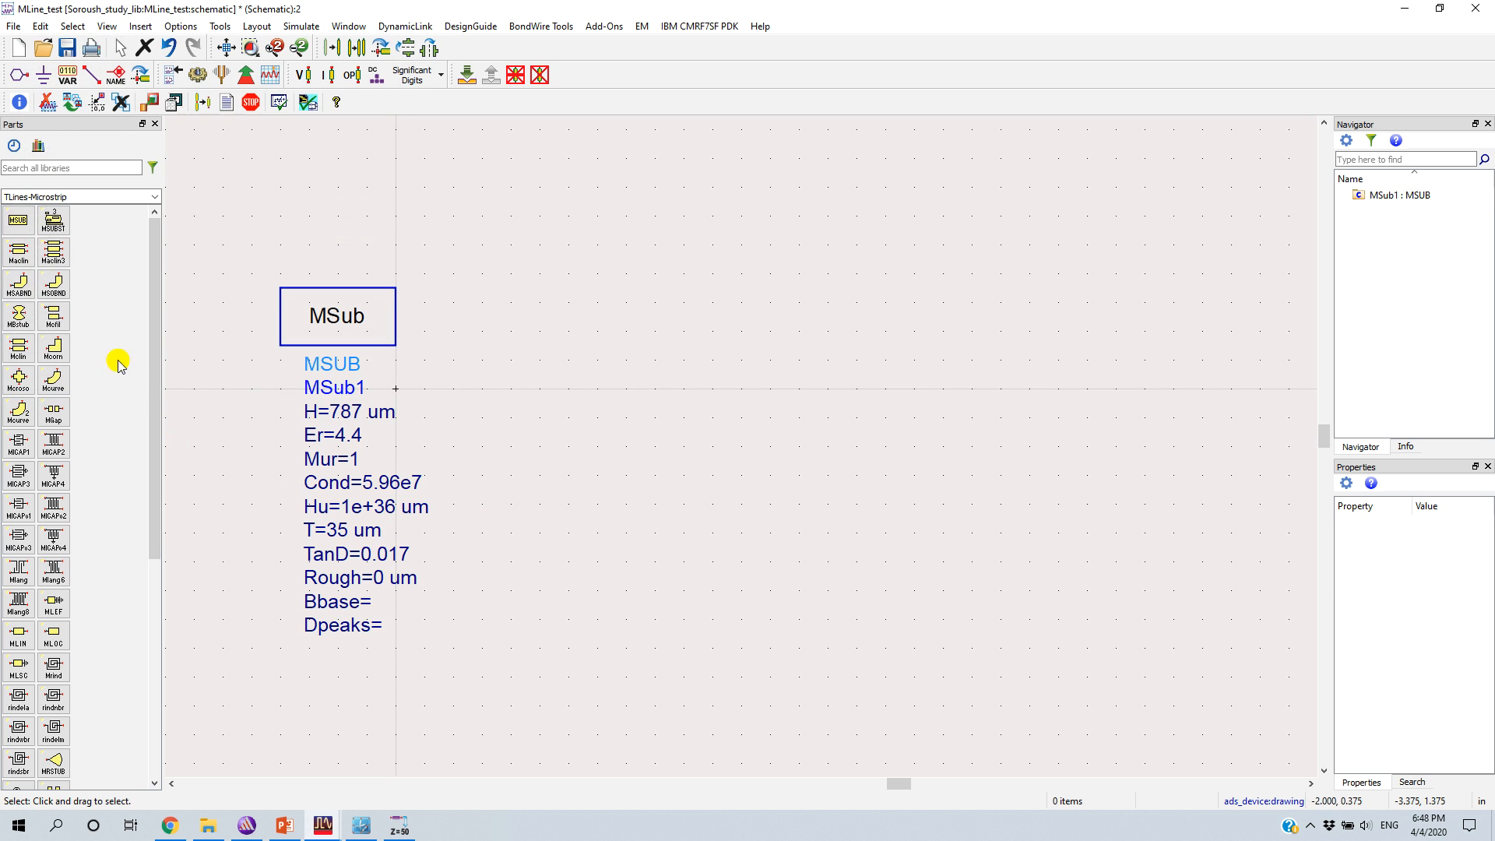
- Place one MLIN microstrip line above and to the right of the substrate, and move the MSUB component further down
{"action": "left_click", "coordinate": [22, 634]}
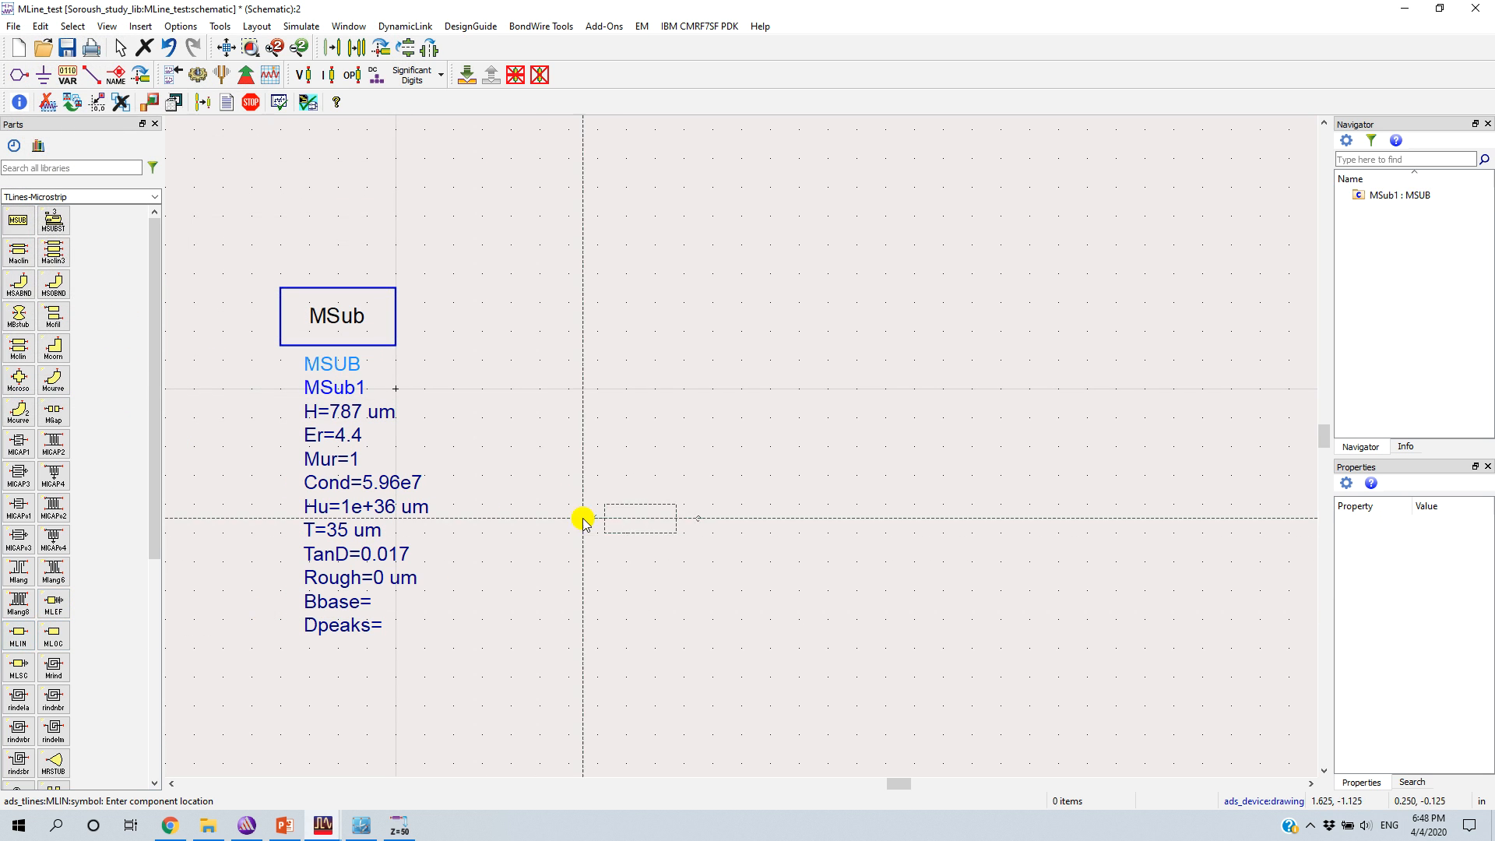
{"action": "left_click", "coordinate": [693, 201]}
{"action": "key", "text": "Escape"}
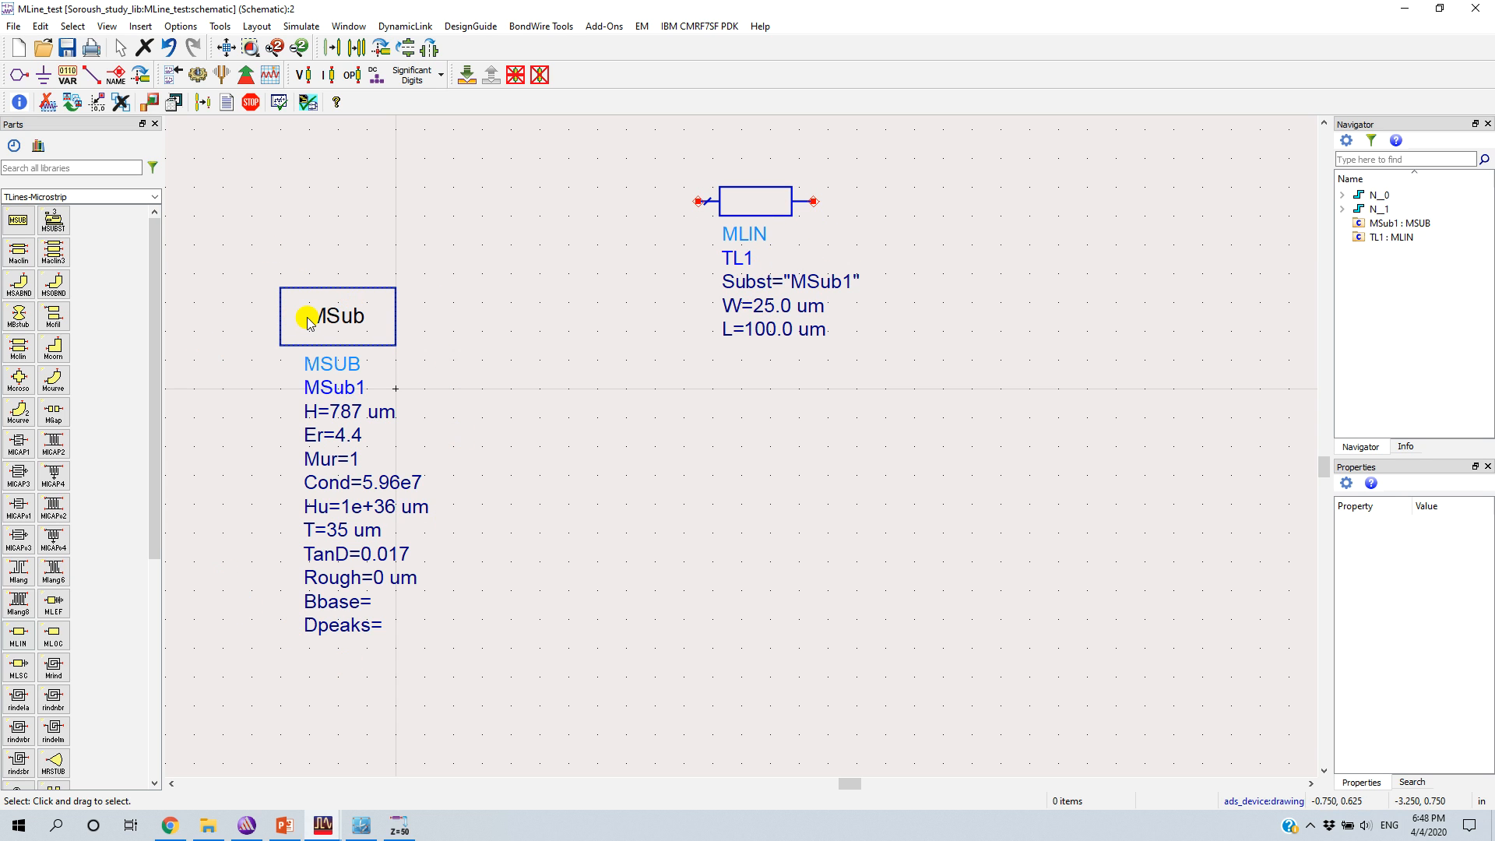
{"action": "left_click_drag", "start_coordinate": [294, 325], "coordinate": [294, 441]}
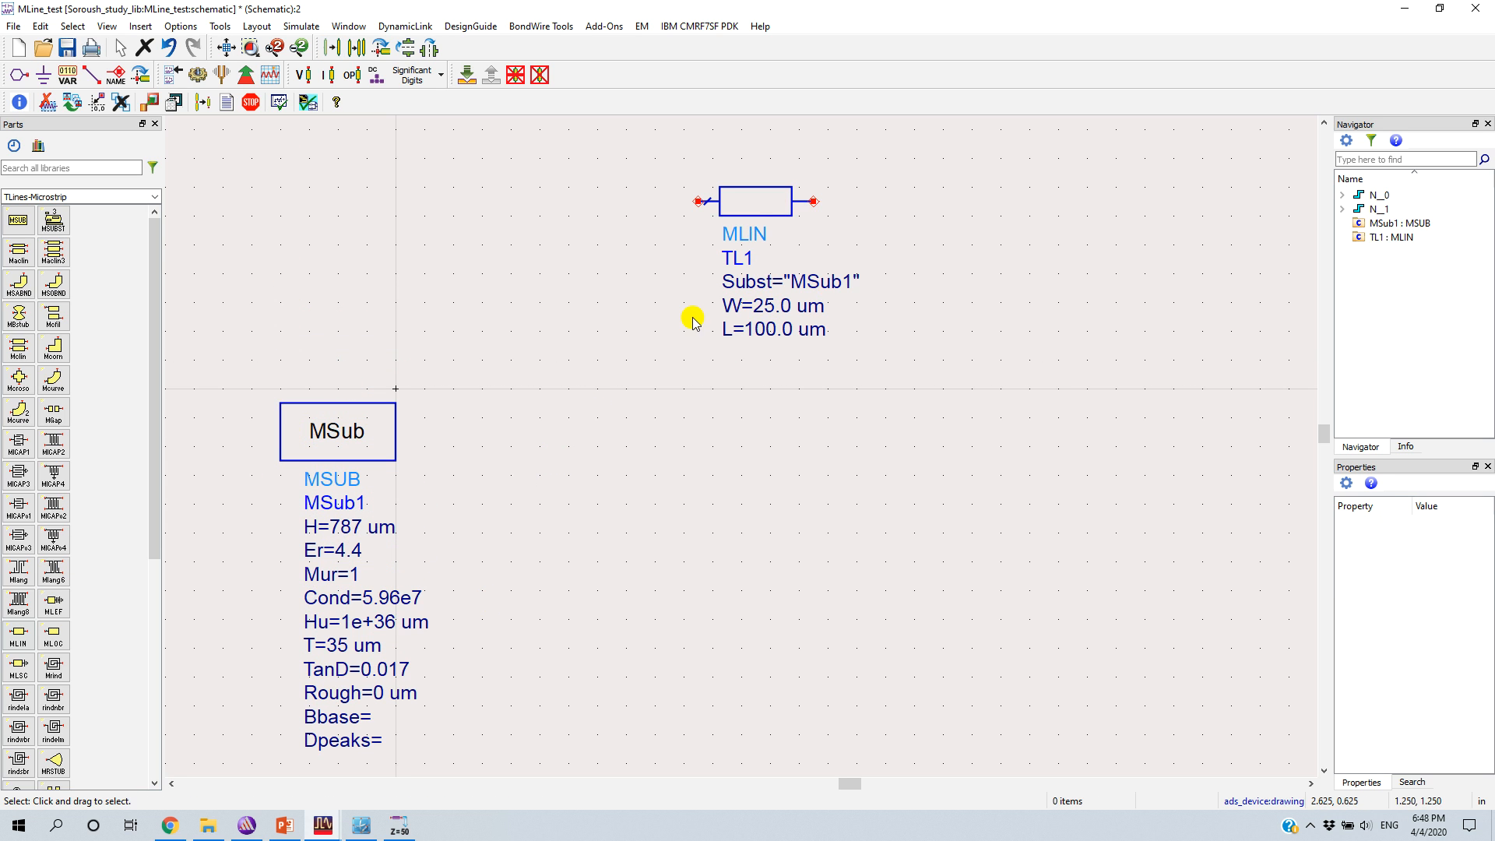
- Look up the synthesized width in LineCalc and set the MLIN's width W to 1.47 mm
{"action": "left_click", "coordinate": [399, 825]}
{"action": "left_click_drag", "start_coordinate": [738, 224], "coordinate": [536, 345]}
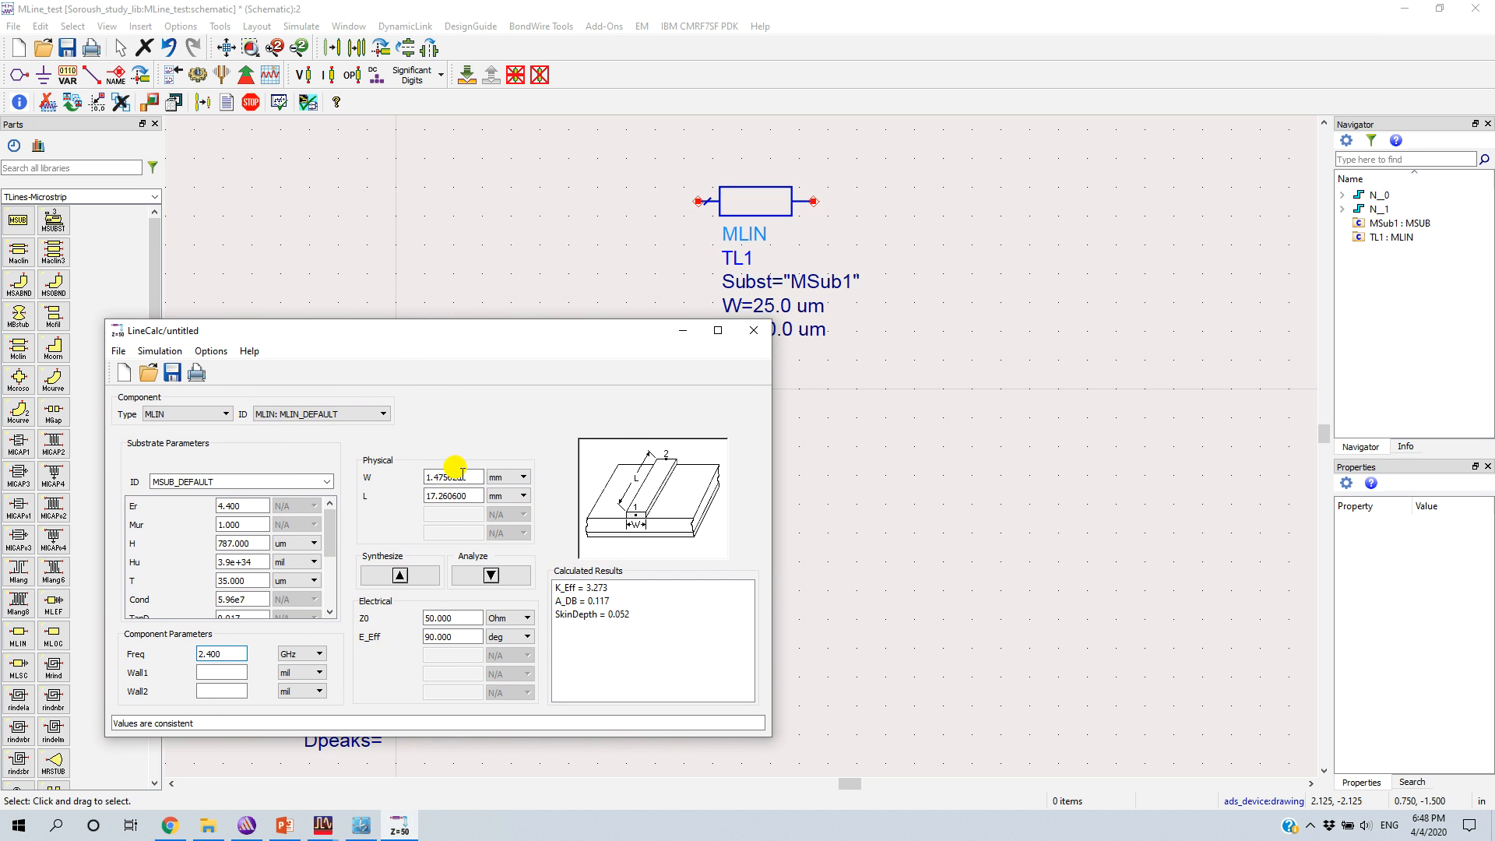
{"action": "double_click", "coordinate": [783, 303]}
{"action": "type", "text": "1.47 um"}
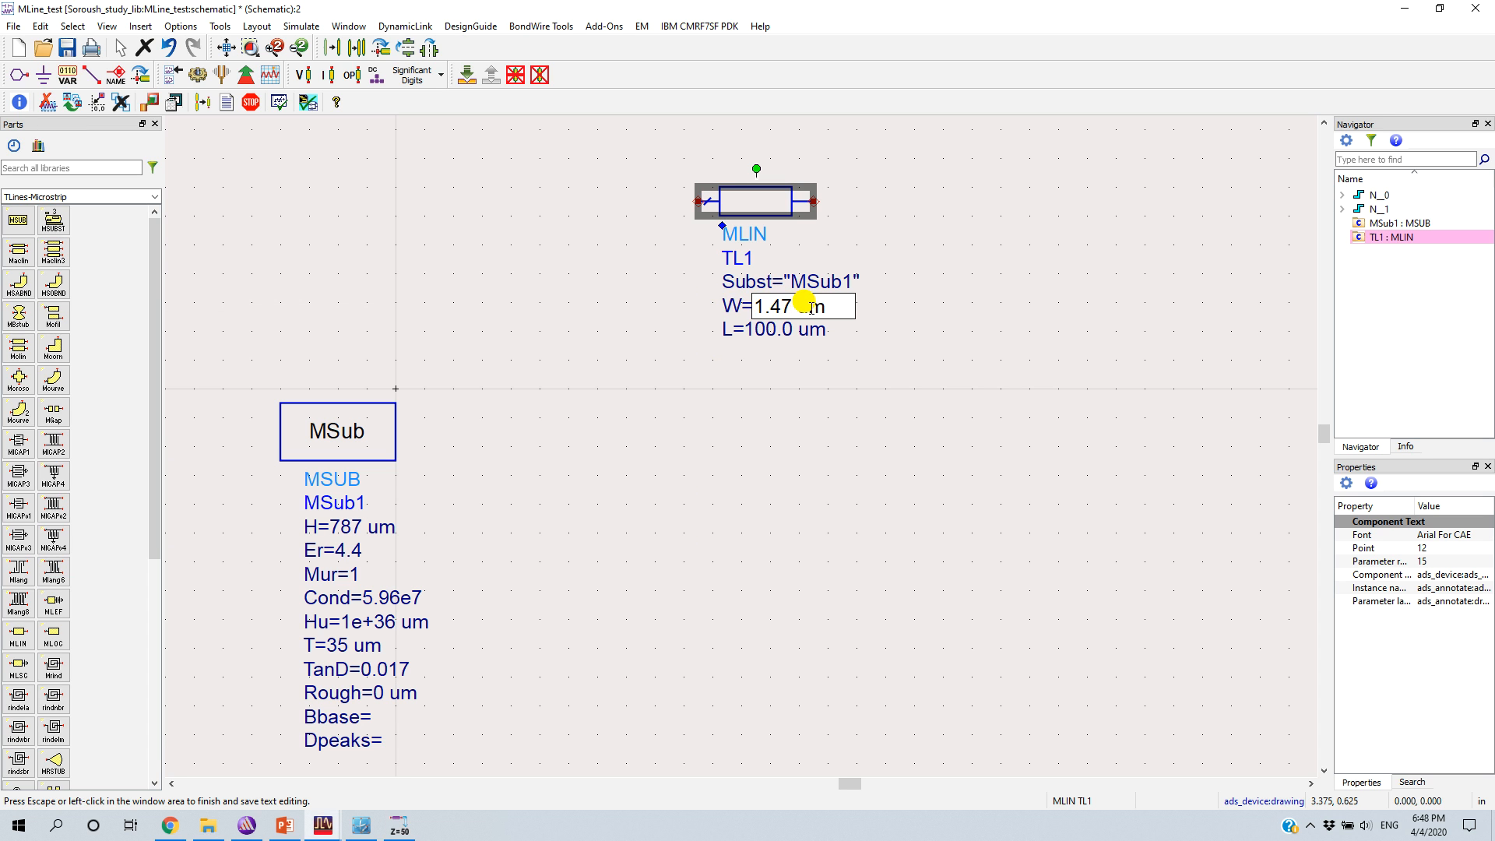
{"action": "key", "text": "Tab"}
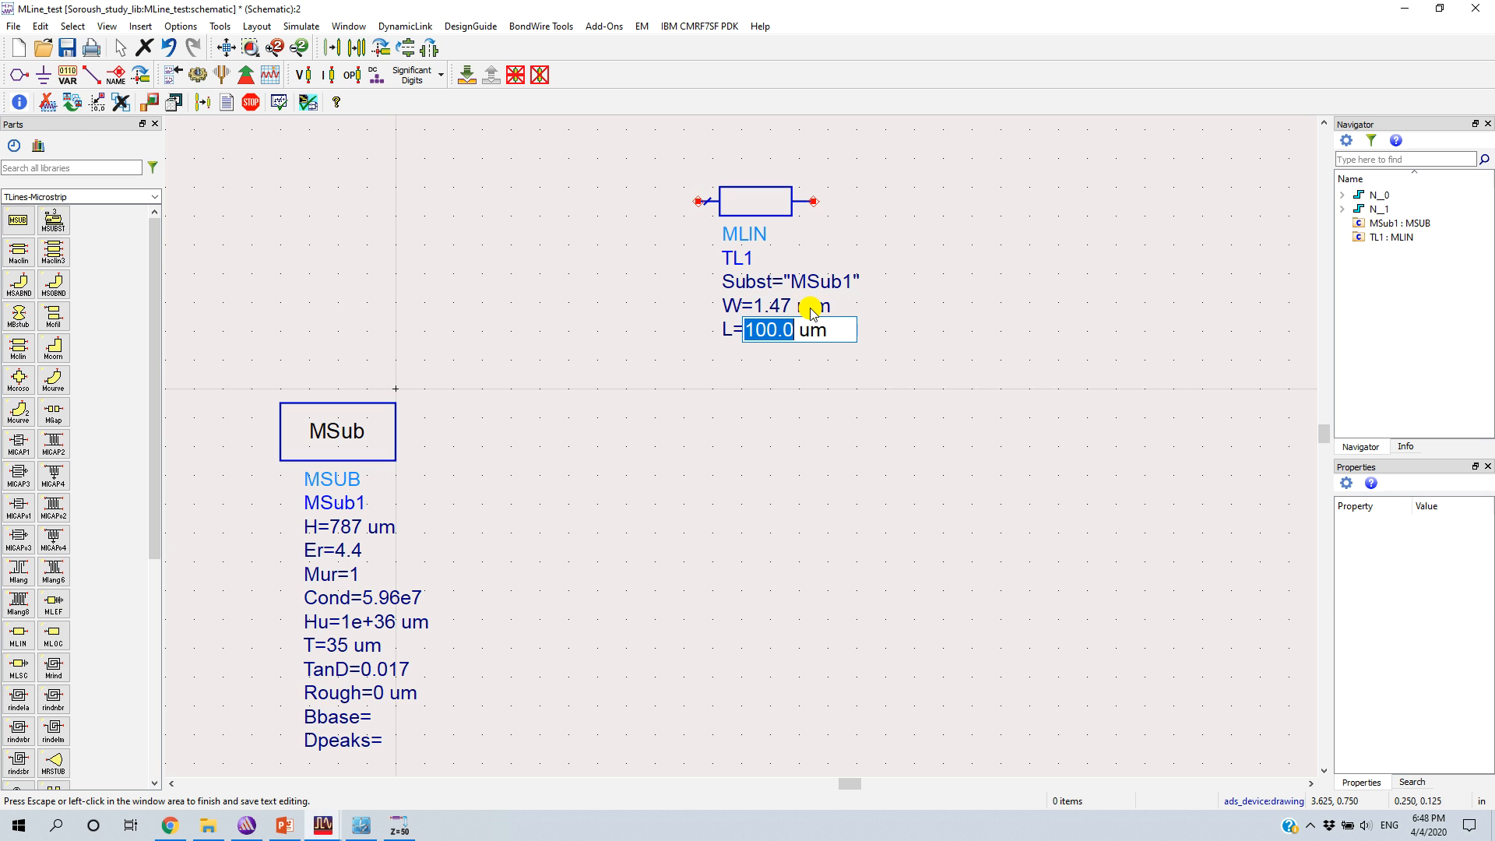
- Check the synthesized length in LineCalc and set the MLIN's length L to 17.26 mm
{"action": "key", "text": "alt+Tab"}
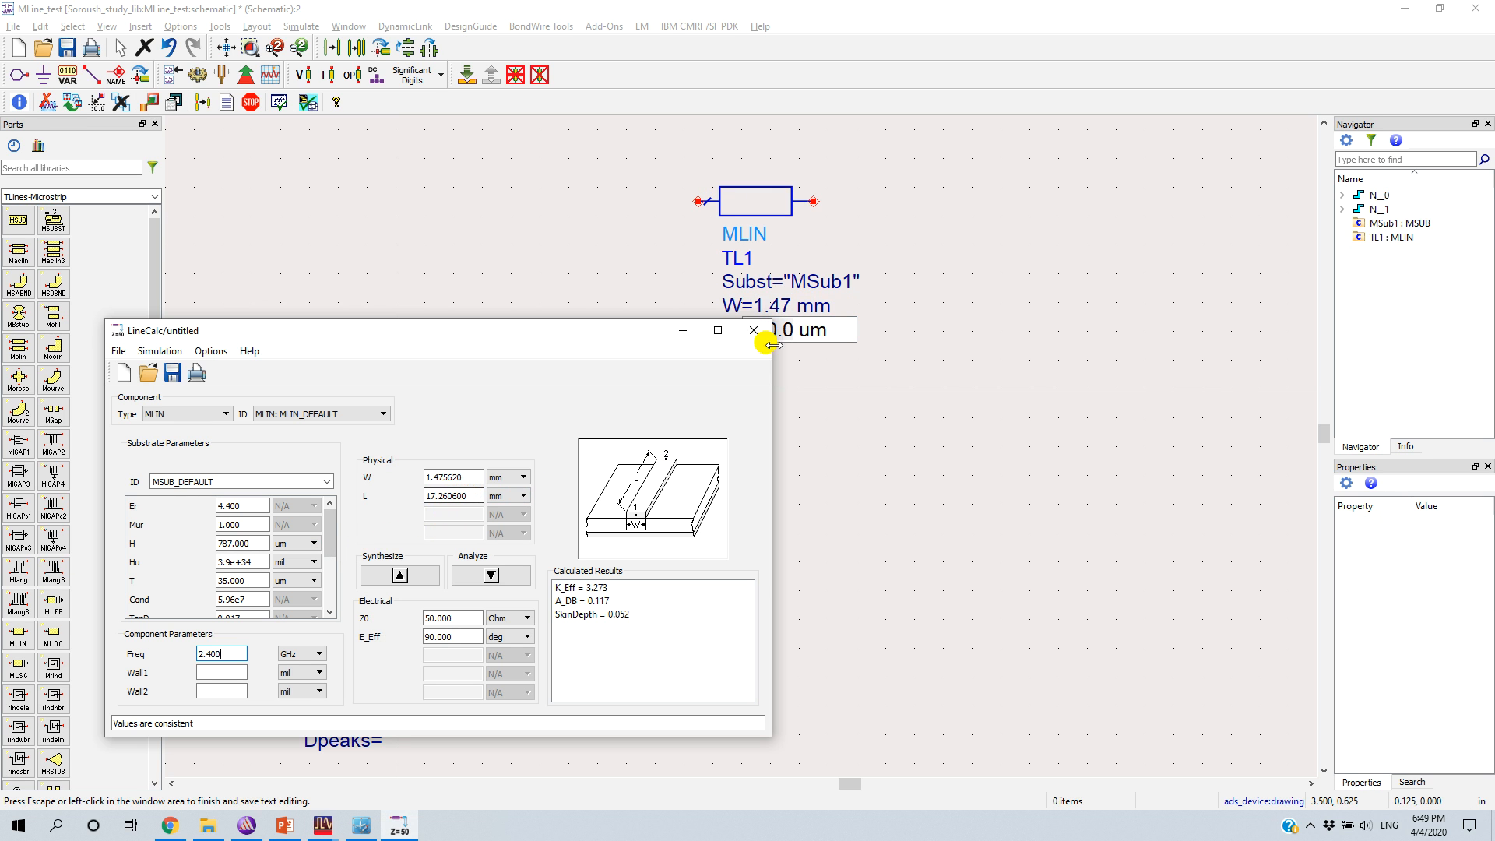
{"action": "left_click", "coordinate": [791, 329]}
{"action": "left_click_drag", "start_coordinate": [789, 333], "coordinate": [677, 324]}
{"action": "type", "text": "17"}
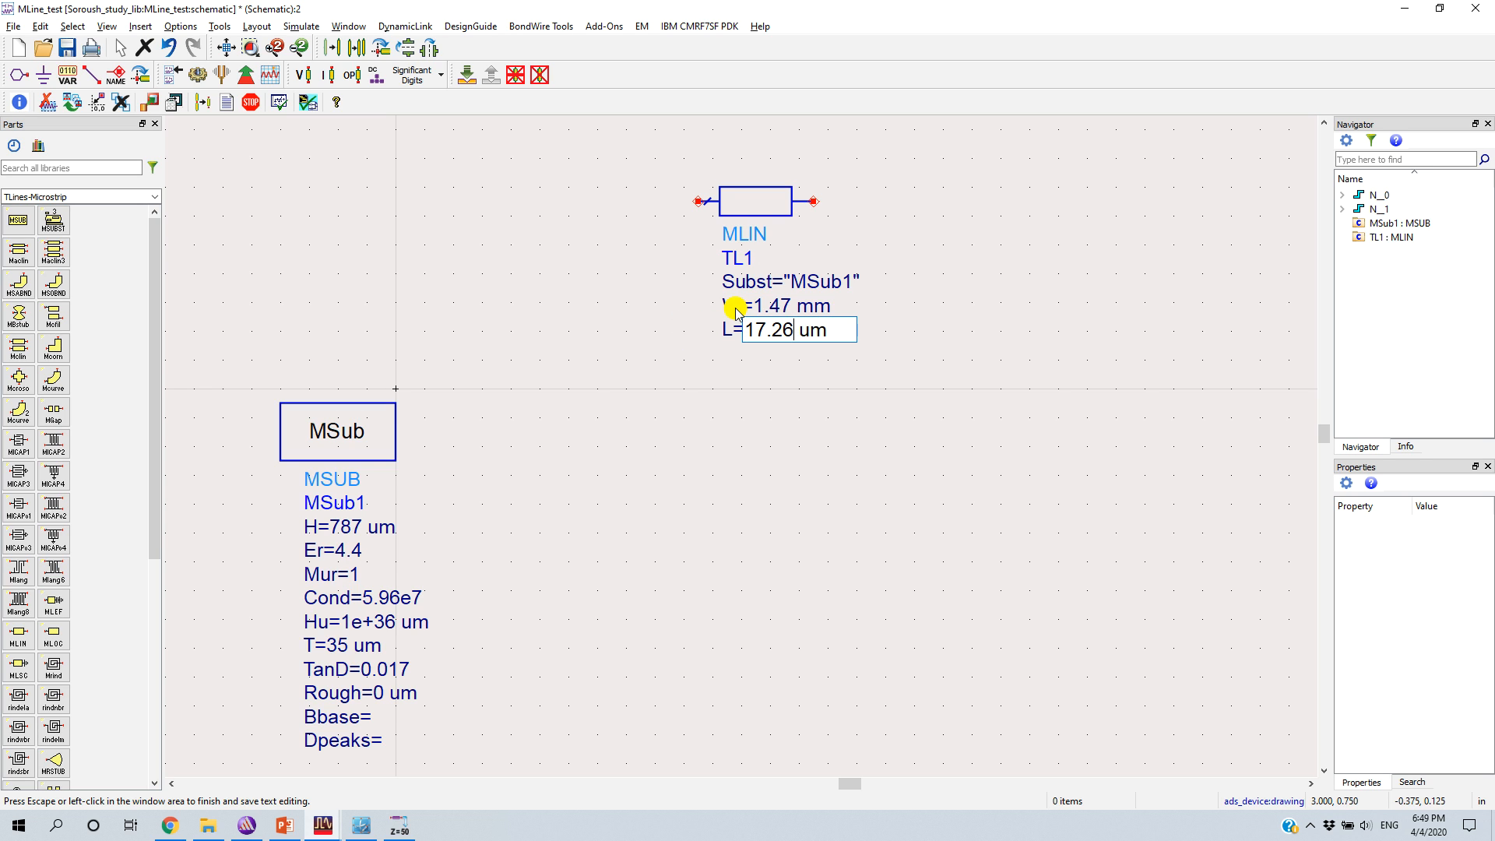
{"action": "type", "text": ".26 m"}
{"action": "key", "text": "Return"}
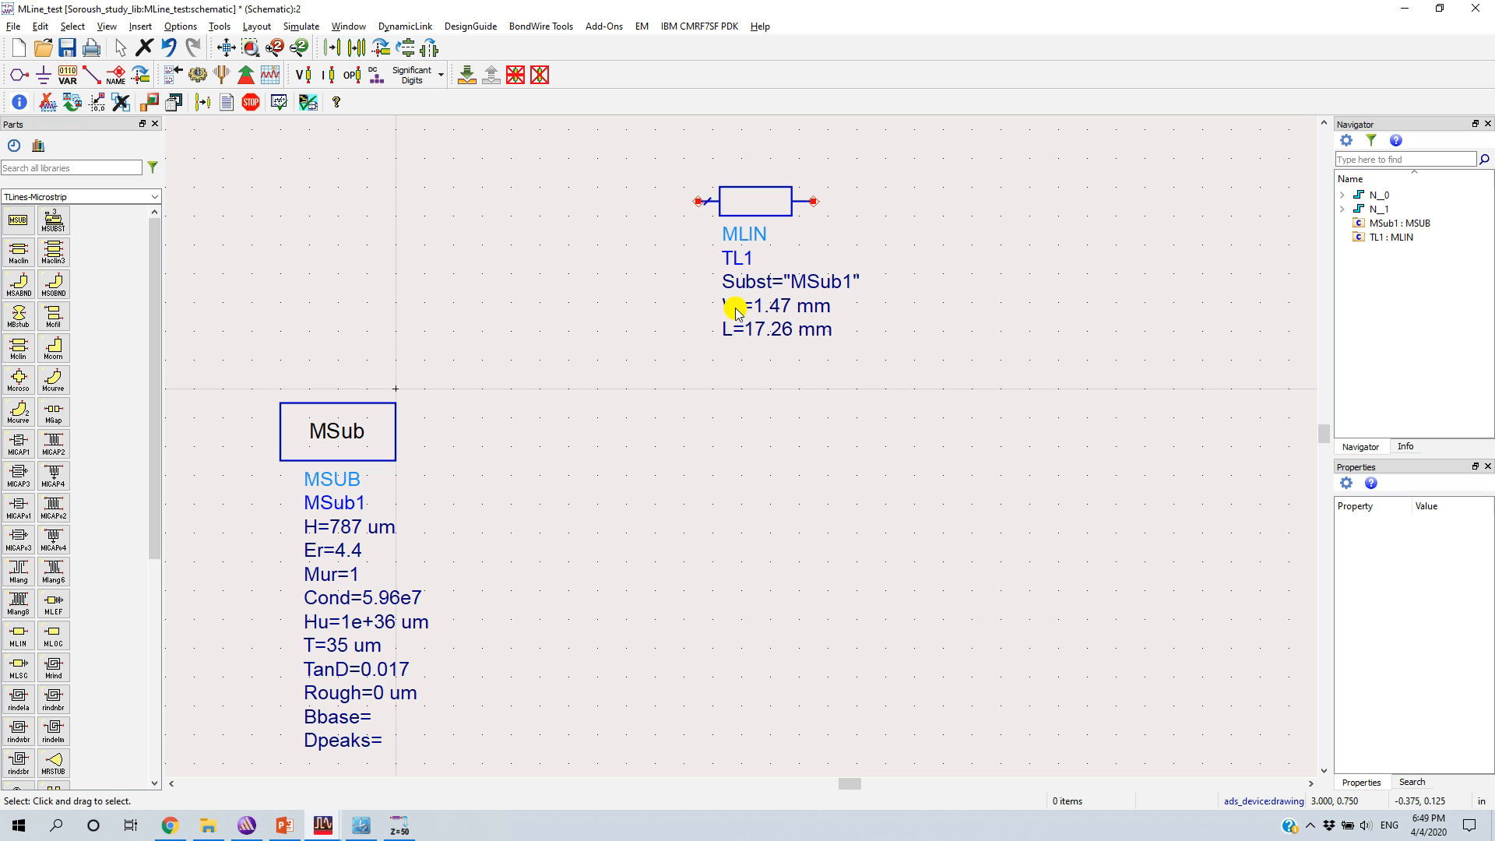
- Place one S-parameter simulation controller from the Simulation-S_Param library below the MLIN
{"action": "left_click", "coordinate": [153, 197]}
{"action": "left_click_drag", "start_coordinate": [215, 279], "coordinate": [219, 264]}
{"action": "left_click", "coordinate": [98, 301]}
{"action": "left_click", "coordinate": [19, 218]}
{"action": "left_click", "coordinate": [611, 438]}
{"action": "key", "text": "Escape"}
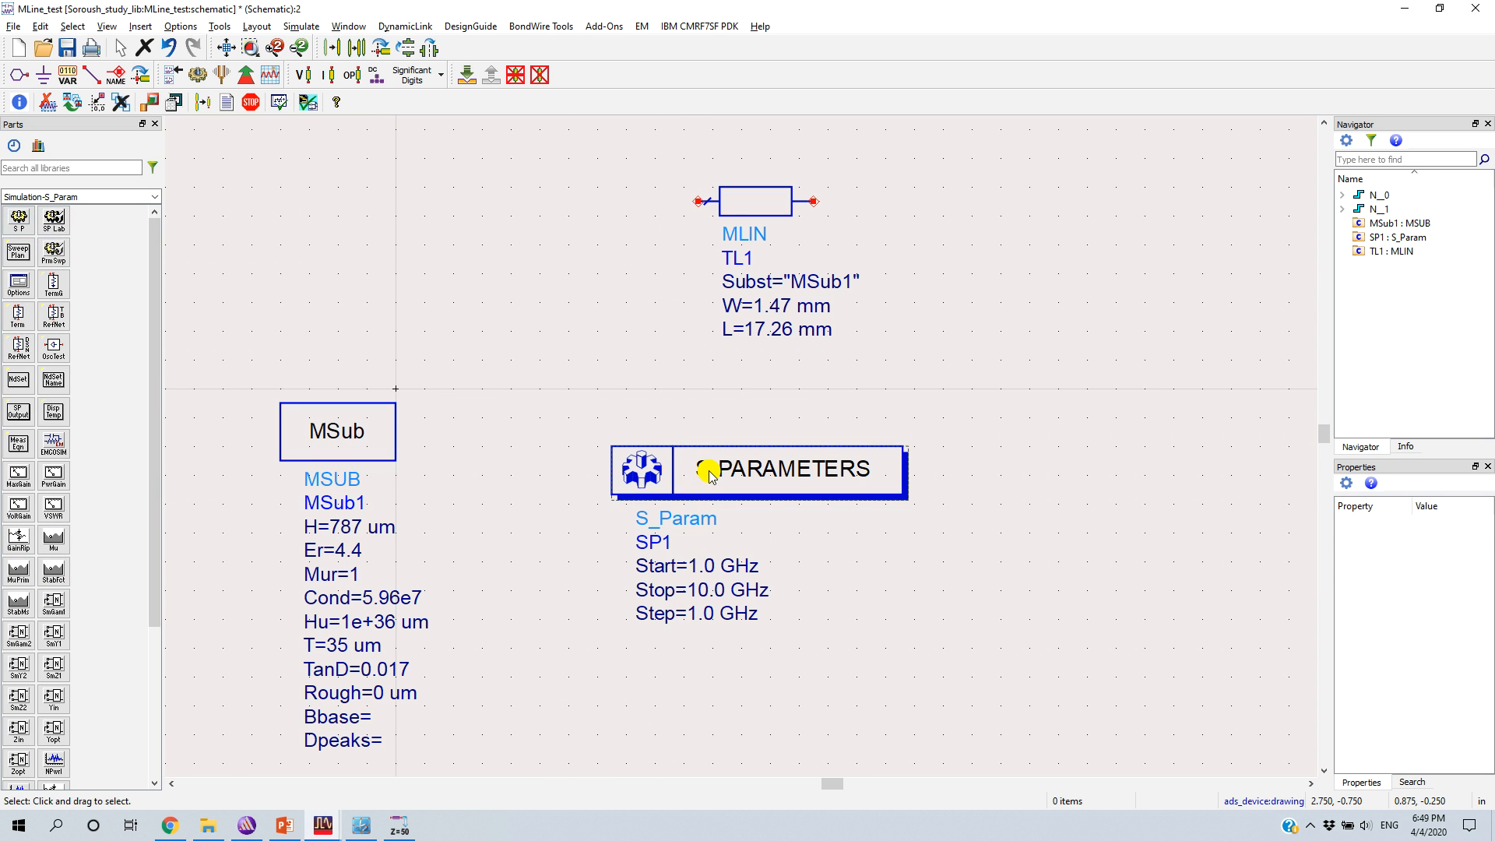
- Define the S-parameter sweep by center and span, with center 2.4 GHz, span 2 GHz and step size 10 MHz
{"action": "double_click", "coordinate": [705, 472]}
{"action": "left_click", "coordinate": [133, 197]}
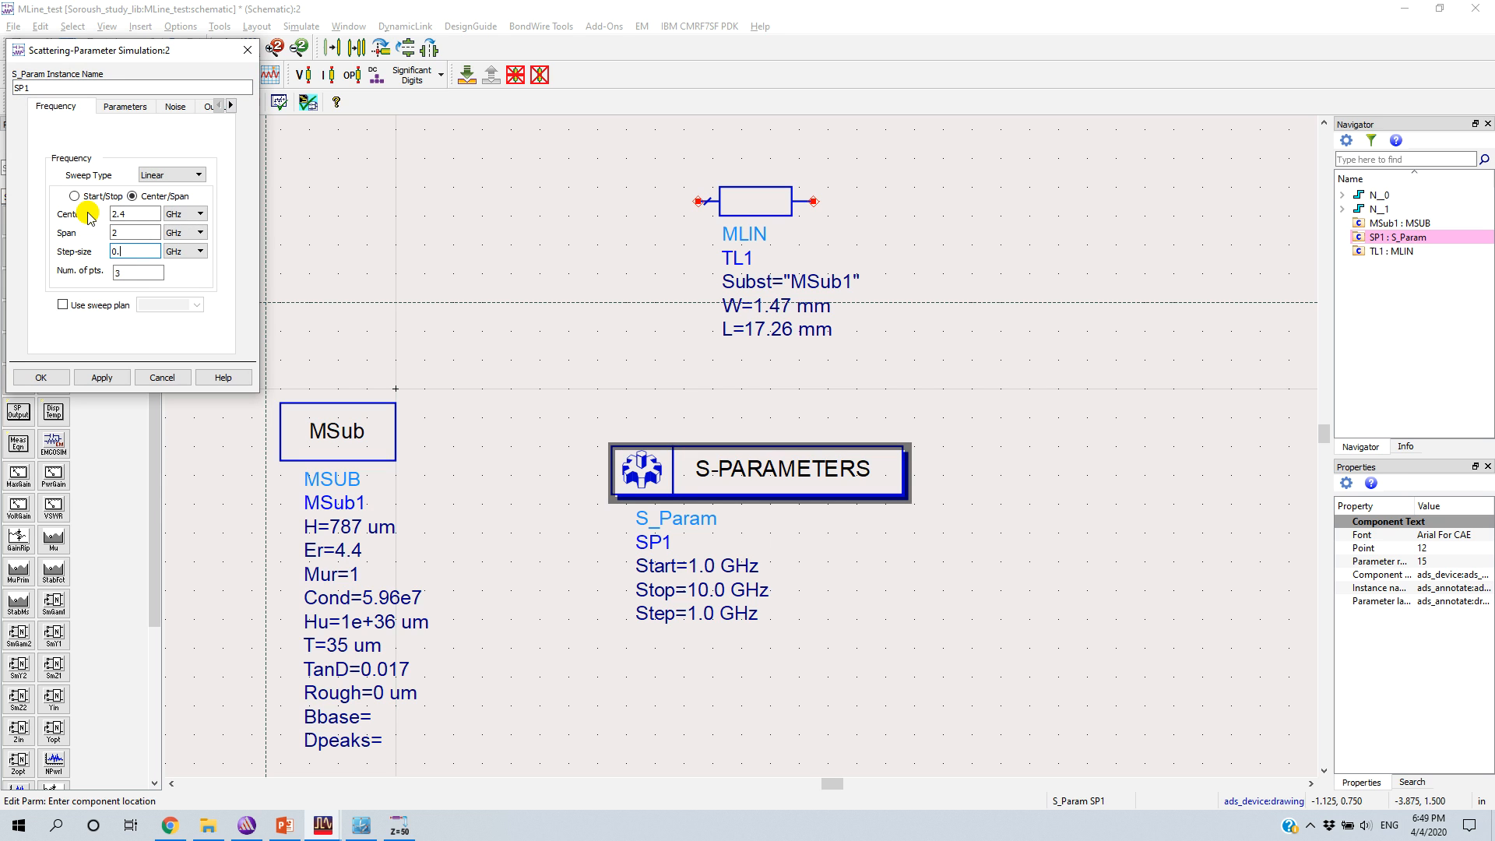
{"action": "left_click", "coordinate": [54, 378]}
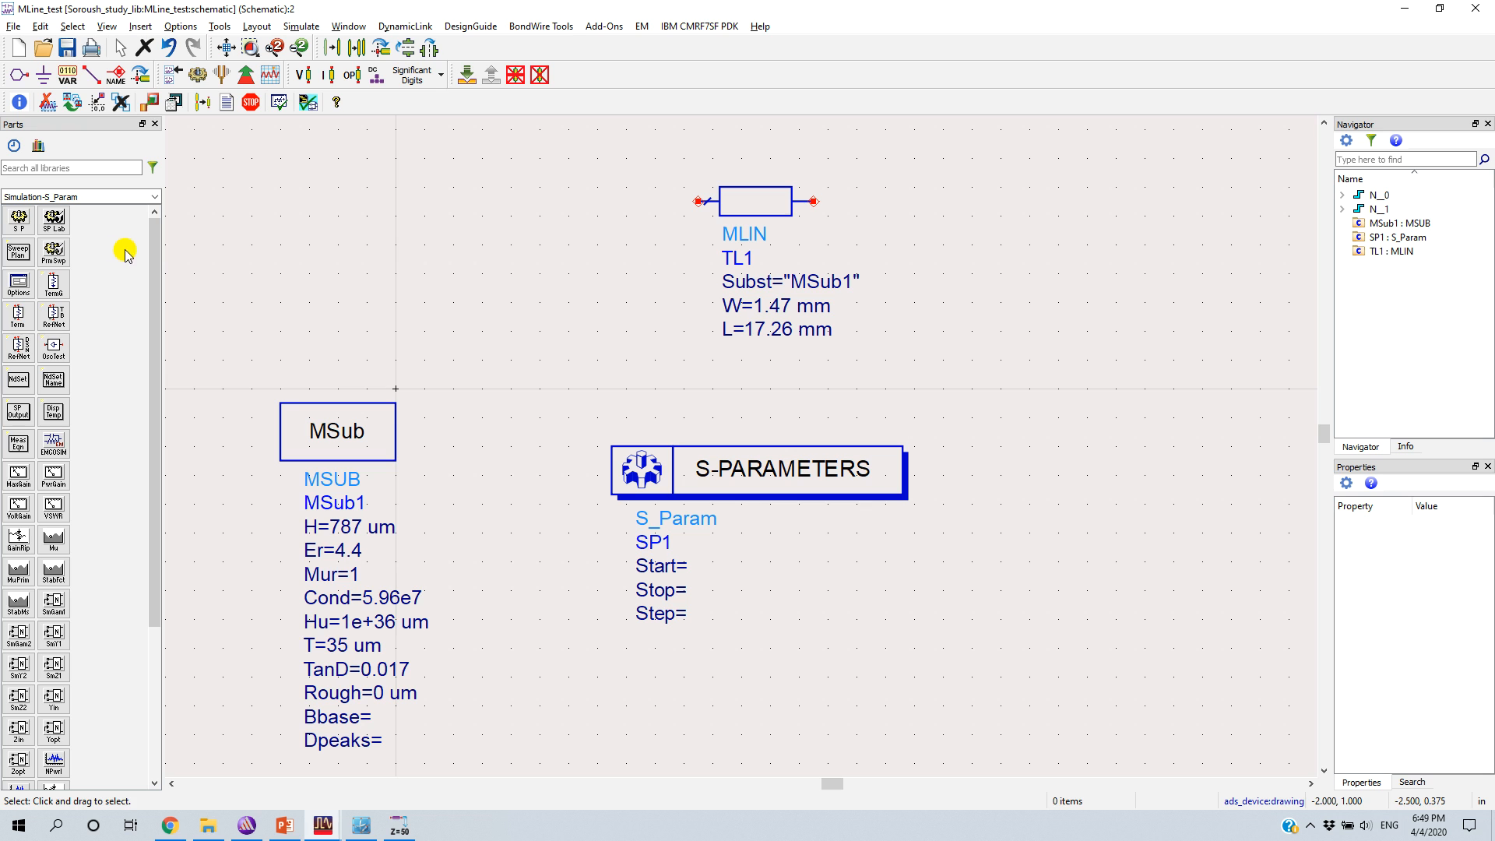
- Place two TermG terminations level with the MLIN, one on each side of it
{"action": "left_click", "coordinate": [53, 284]}
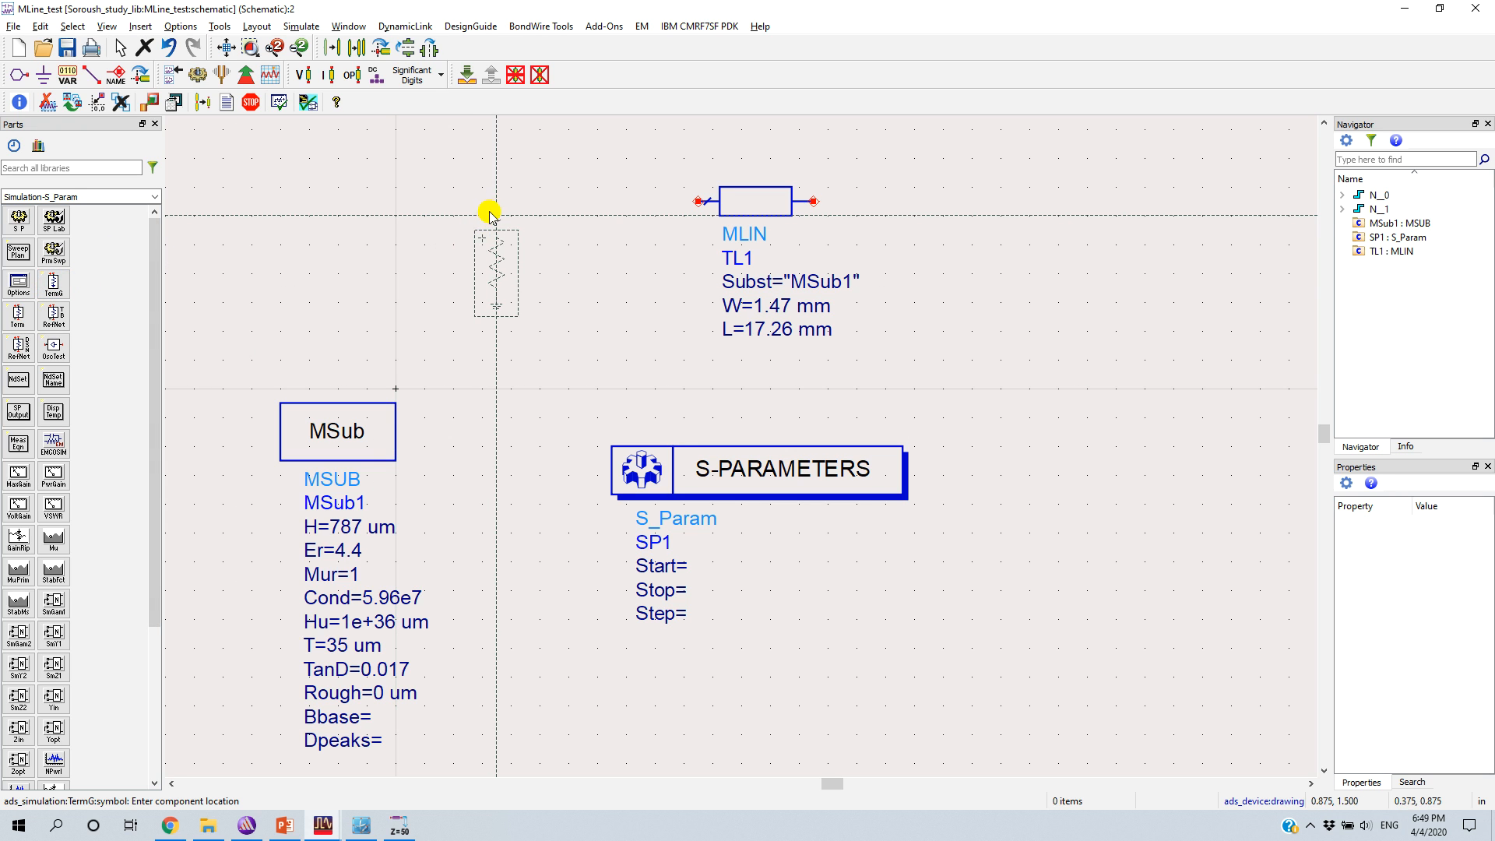
{"action": "left_click", "coordinate": [514, 197]}
{"action": "left_click", "coordinate": [1000, 201]}
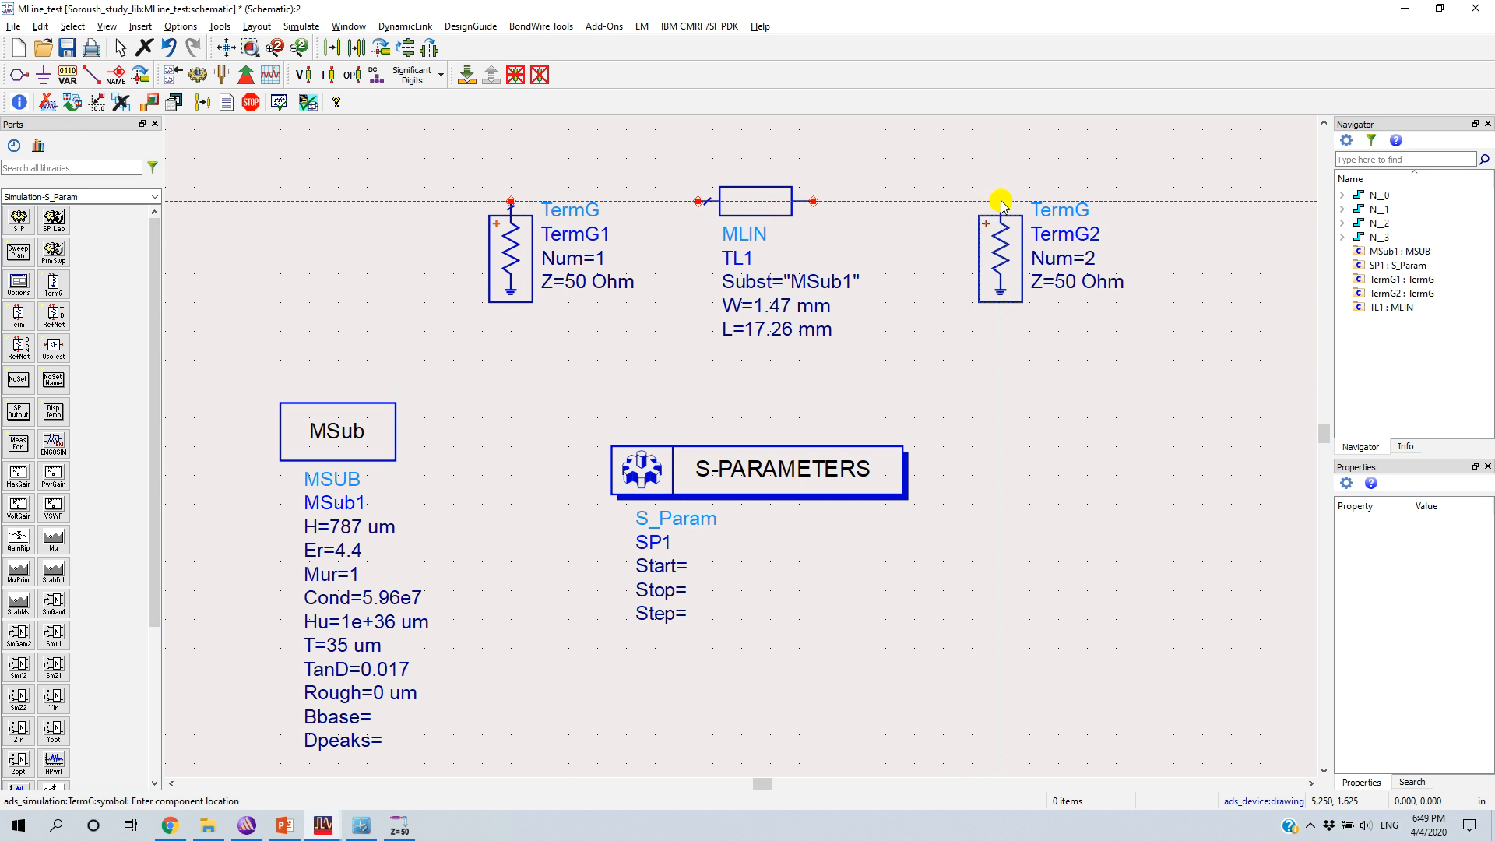
- Wire both TermG terminations to the ends of the MLIN and save the schematic
{"action": "key", "text": "ctrl+w"}
{"action": "left_click", "coordinate": [511, 201]}
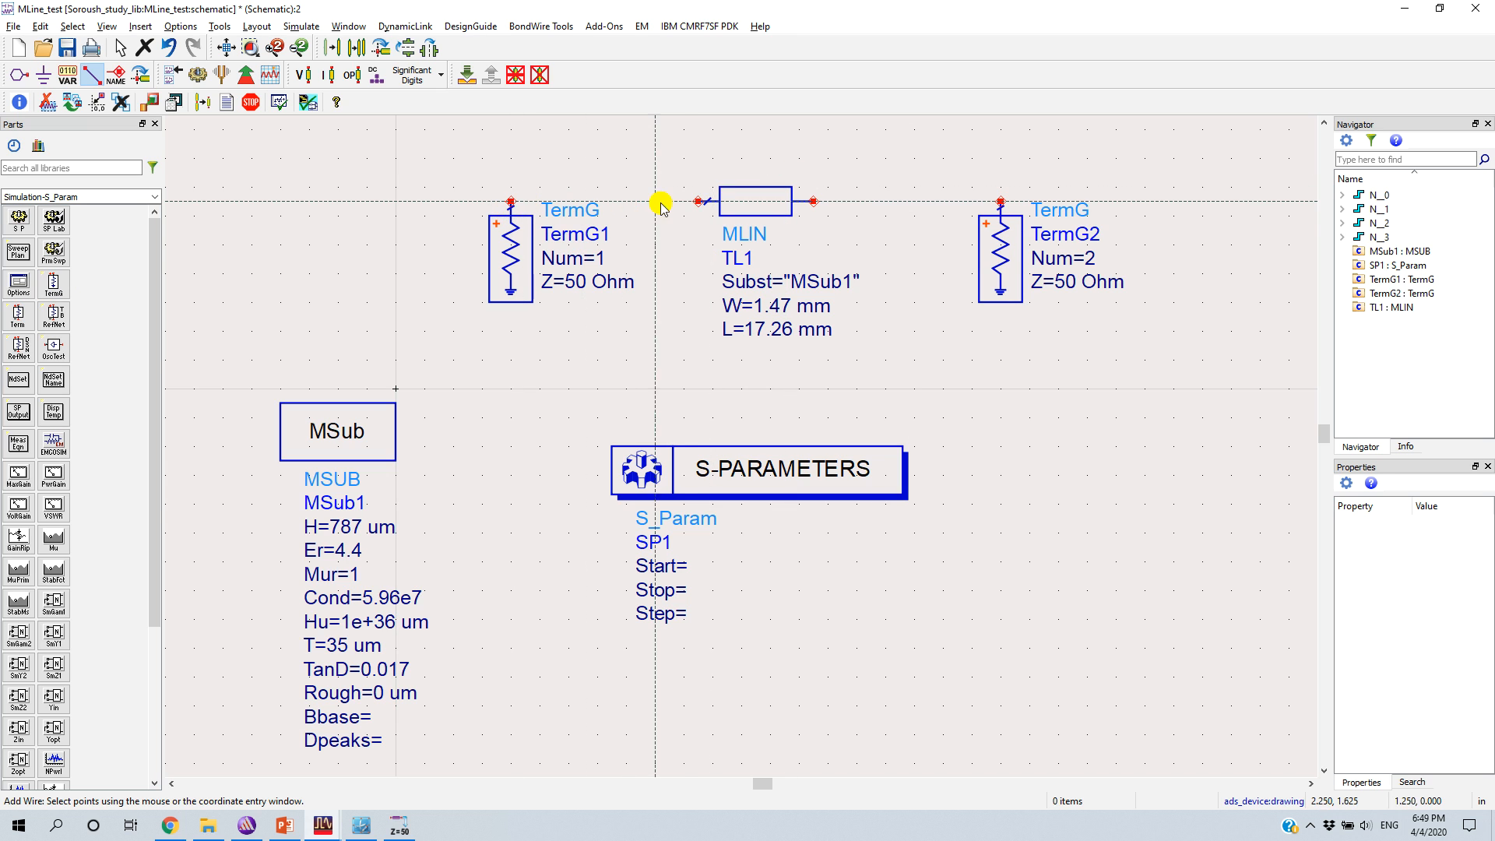
{"action": "left_click", "coordinate": [698, 201]}
{"action": "left_click", "coordinate": [813, 201]}
{"action": "left_click", "coordinate": [1001, 201]}
{"action": "key", "text": "Escape"}
{"action": "key", "text": "ctrl+s"}
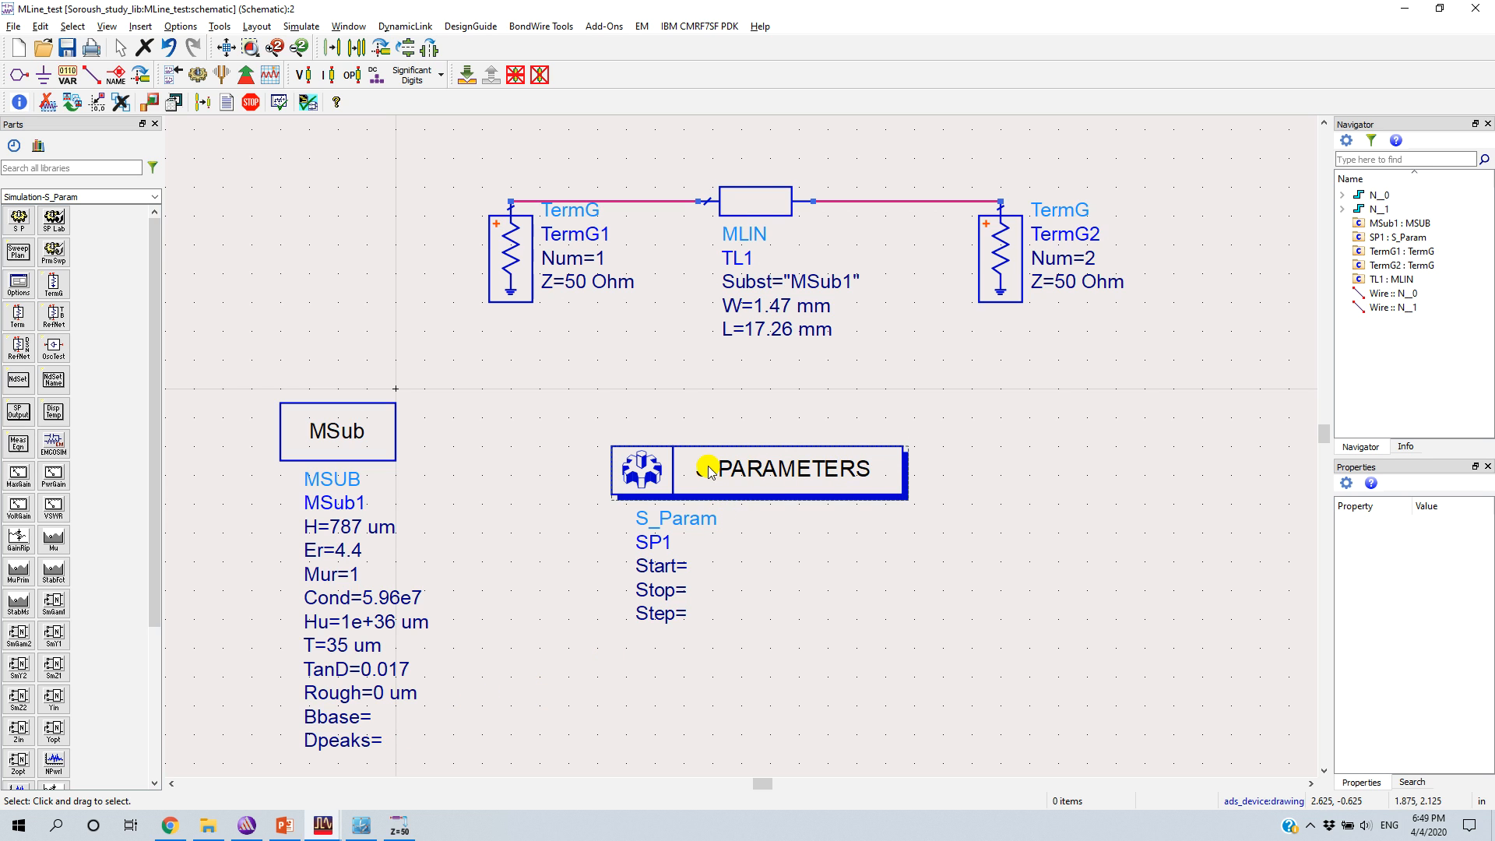
- Display Center, Span and Step on the schematic for the S-parameter controller, and hide Start and Stop
{"action": "left_click", "coordinate": [765, 473]}
{"action": "double_click", "coordinate": [765, 472]}
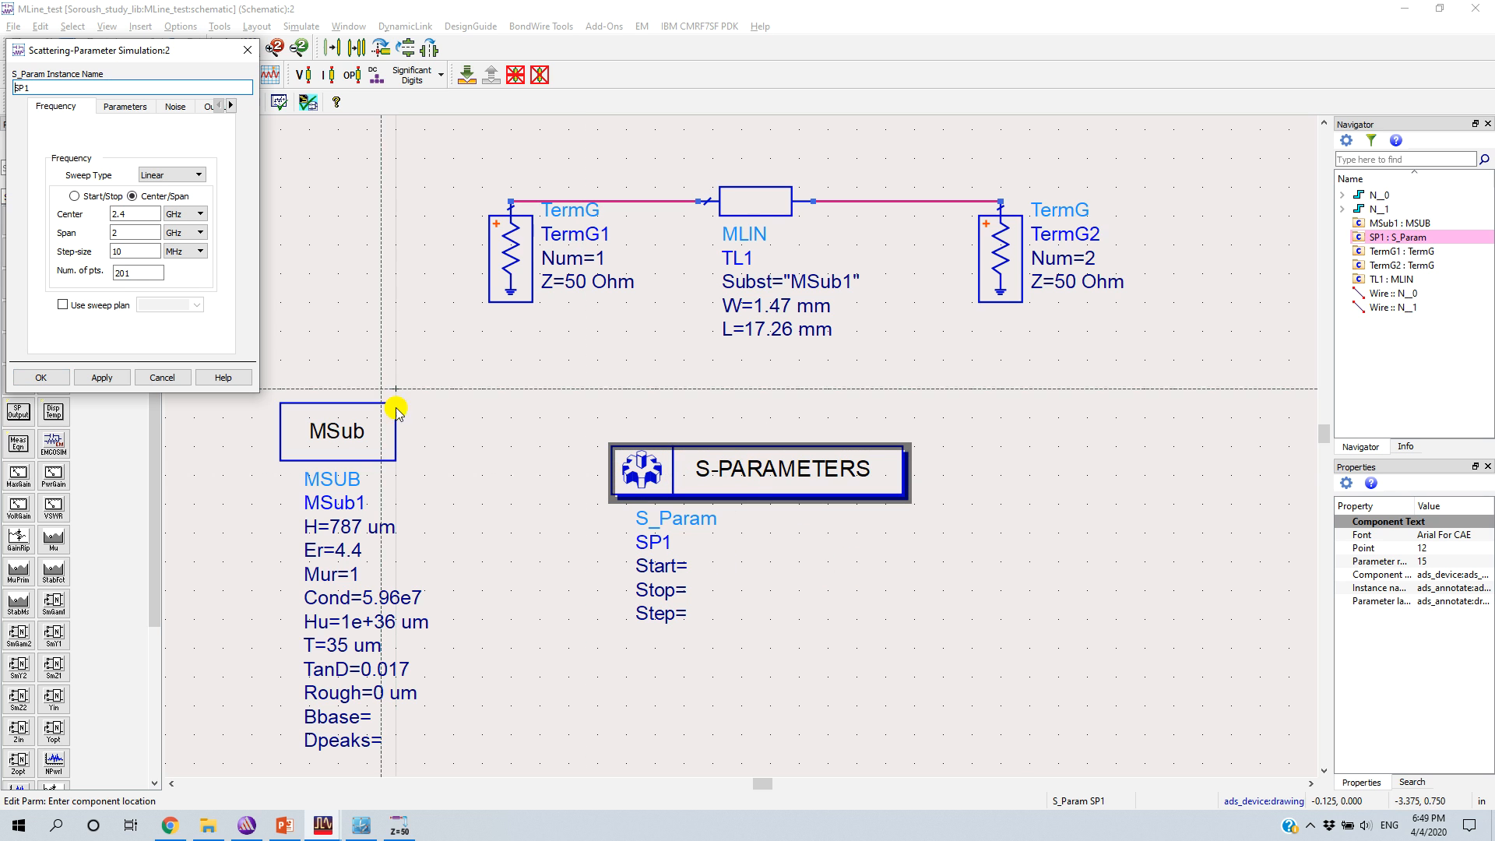
{"action": "left_click", "coordinate": [231, 106]}
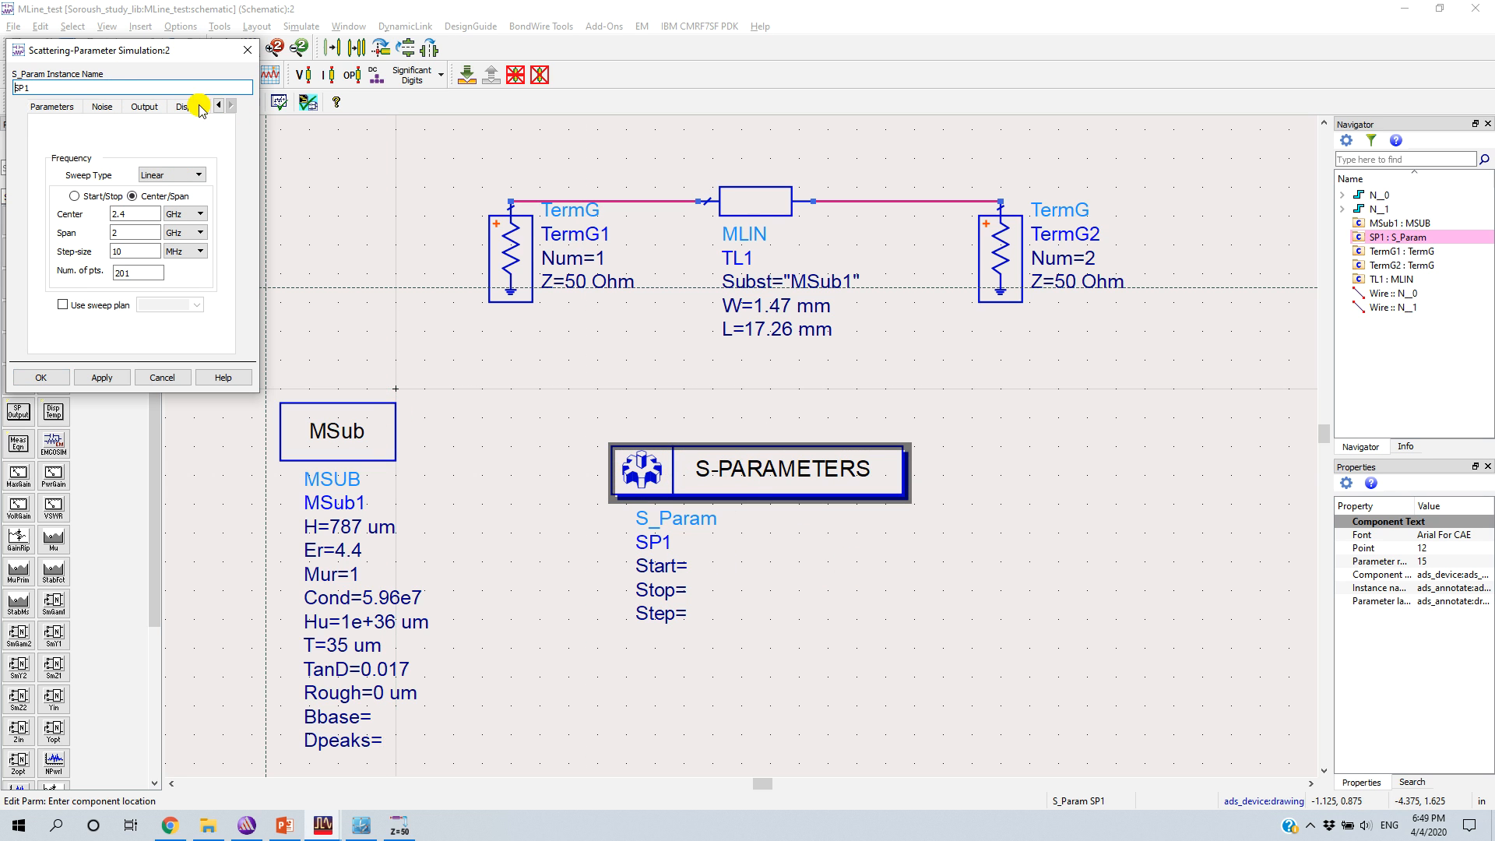
{"action": "left_click", "coordinate": [200, 109]}
{"action": "left_click", "coordinate": [67, 222]}
{"action": "left_click", "coordinate": [67, 238]}
{"action": "left_click", "coordinate": [67, 206]}
{"action": "left_click", "coordinate": [67, 193]}
{"action": "left_click", "coordinate": [67, 207]}
{"action": "left_click", "coordinate": [67, 175]}
{"action": "left_click", "coordinate": [59, 370]}
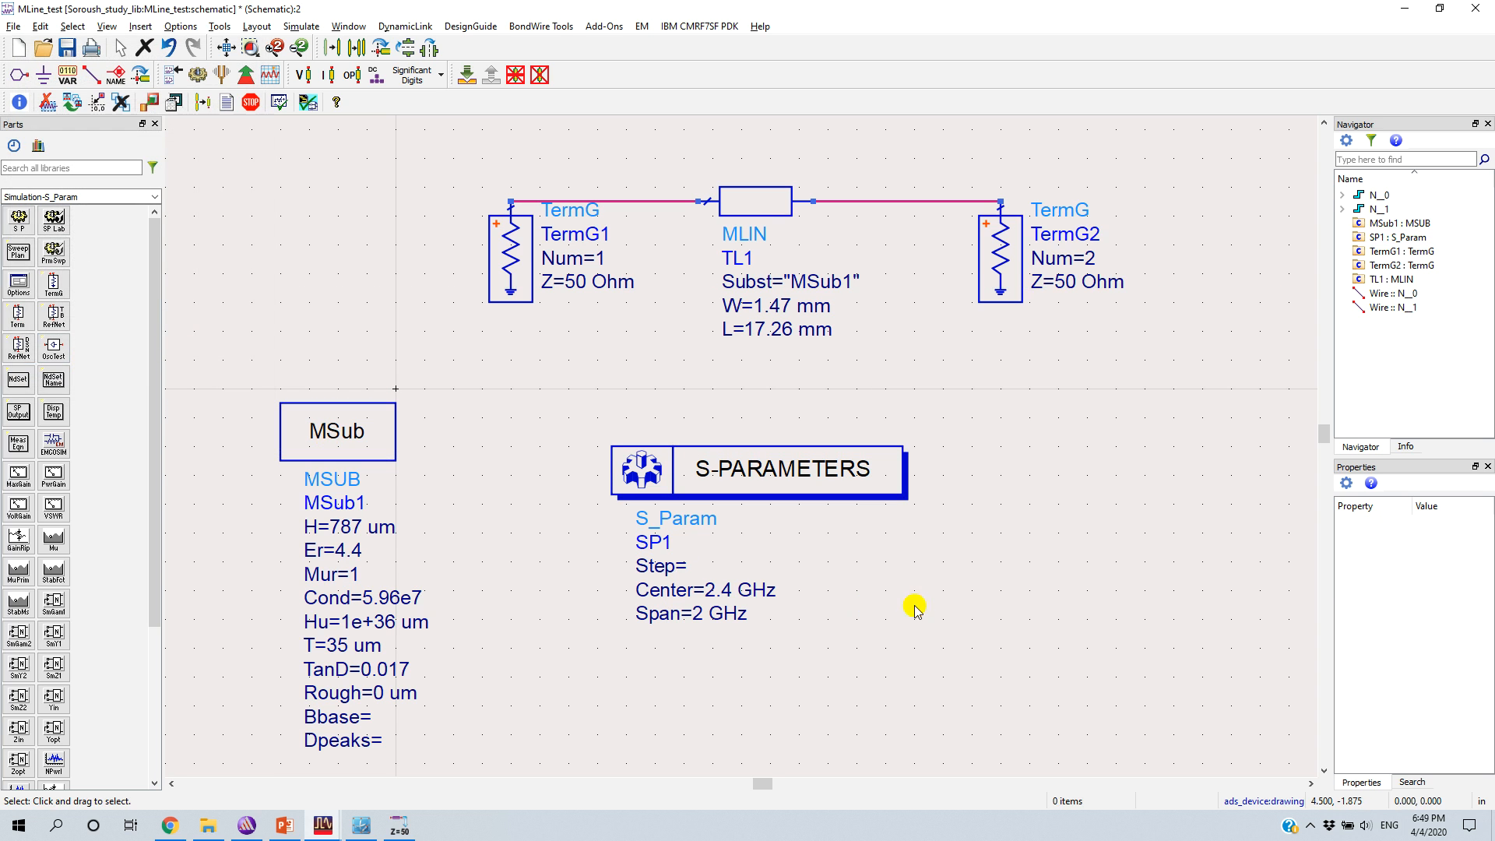
- Recheck the S-parameter controller's step size and number of points, accept its settings, and save the schematic
{"action": "double_click", "coordinate": [667, 483]}
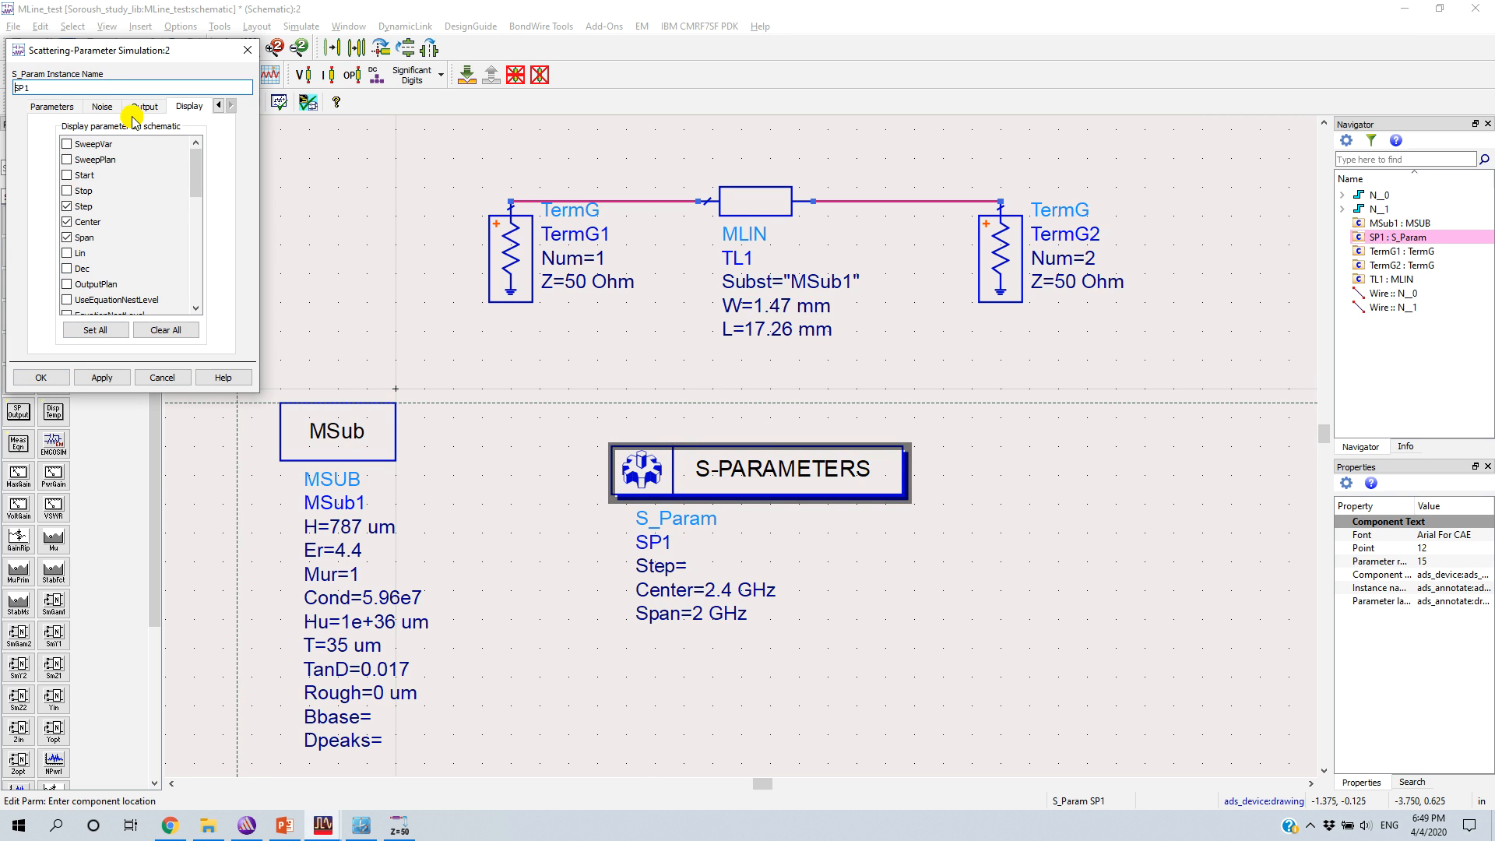
{"action": "left_click", "coordinate": [221, 107]}
{"action": "left_click", "coordinate": [74, 107]}
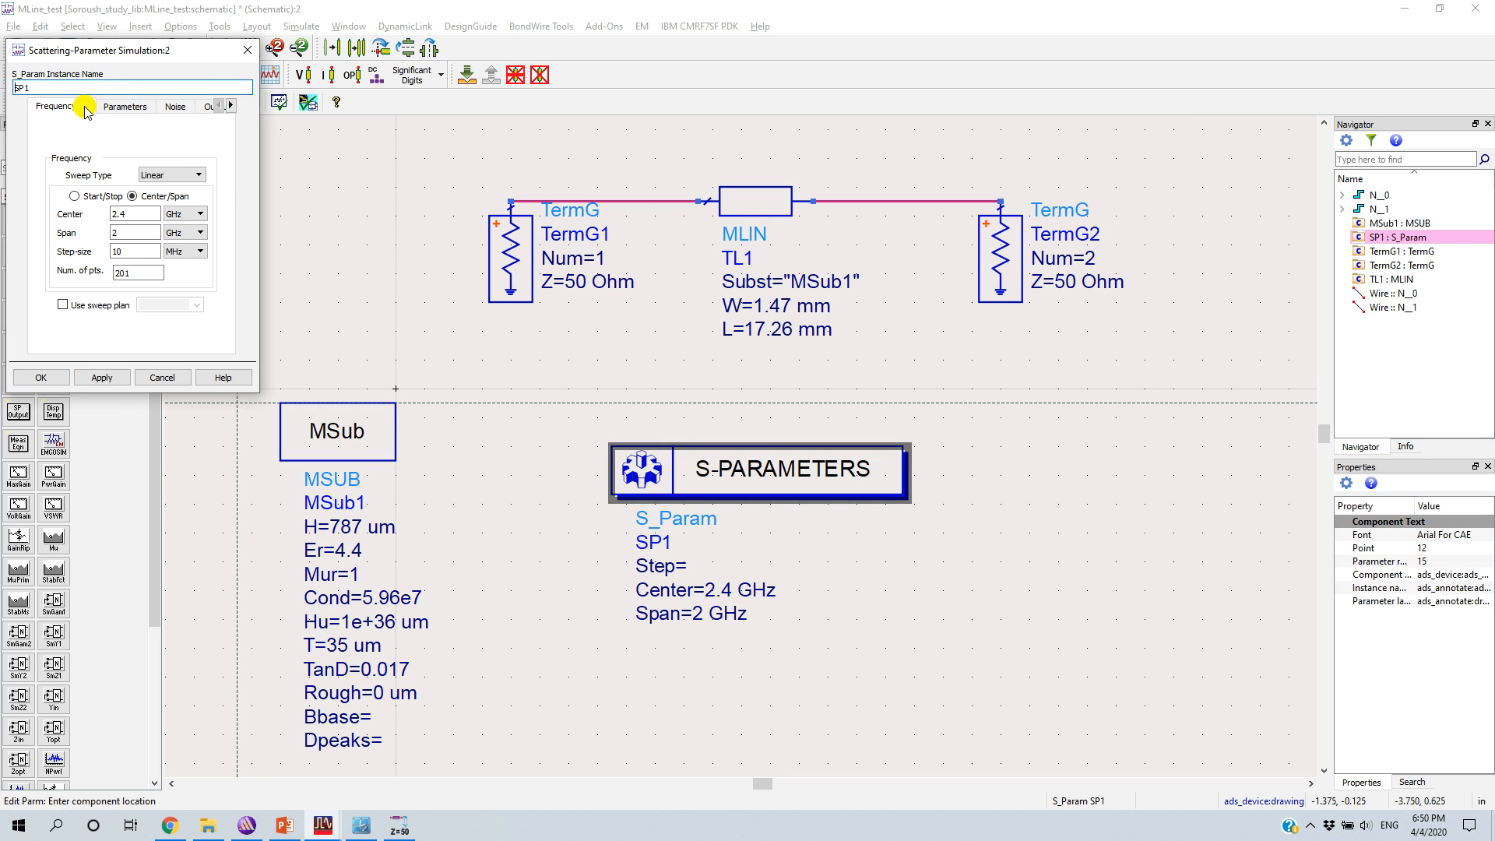
{"action": "double_click", "coordinate": [129, 251]}
{"action": "left_click", "coordinate": [128, 272]}
{"action": "left_click", "coordinate": [58, 378]}
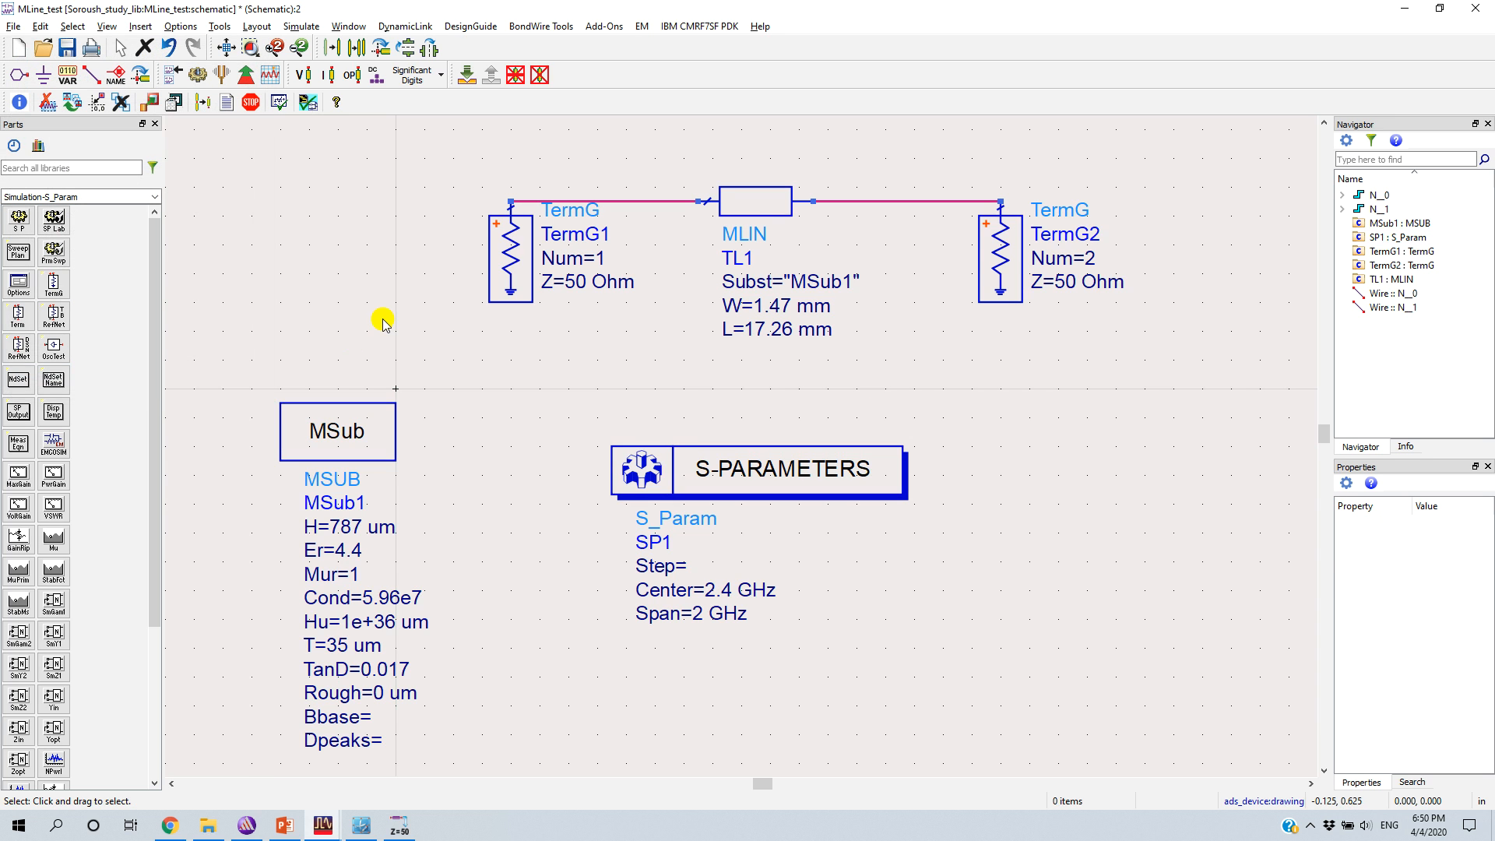
{"action": "key", "text": "ctrl+s"}
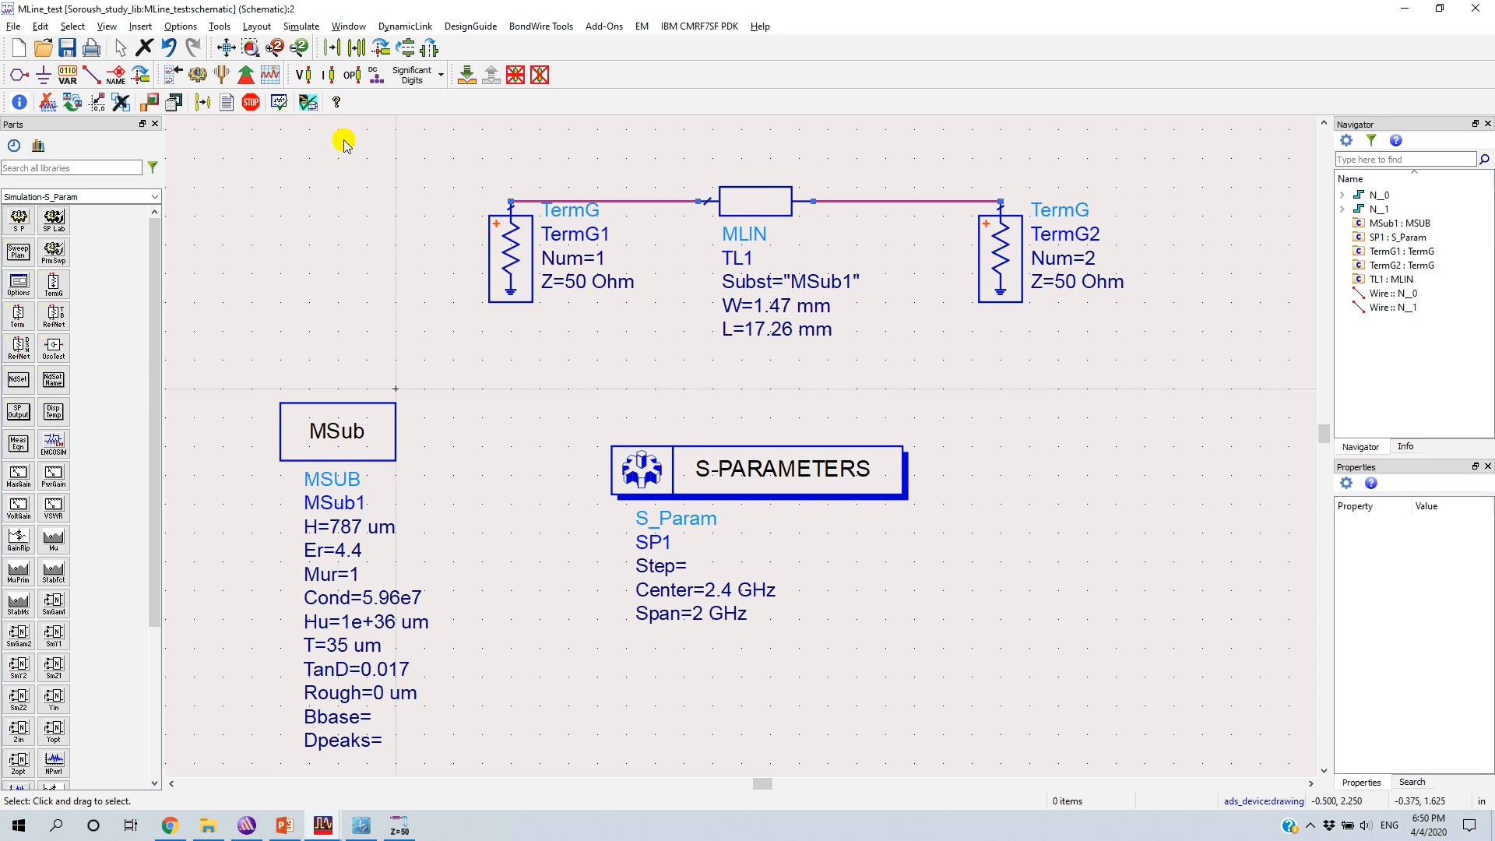
- Run the S-parameter simulation and plot S(1,1) in dB on a rectangular plot in the data display
{"action": "left_click", "coordinate": [200, 76]}
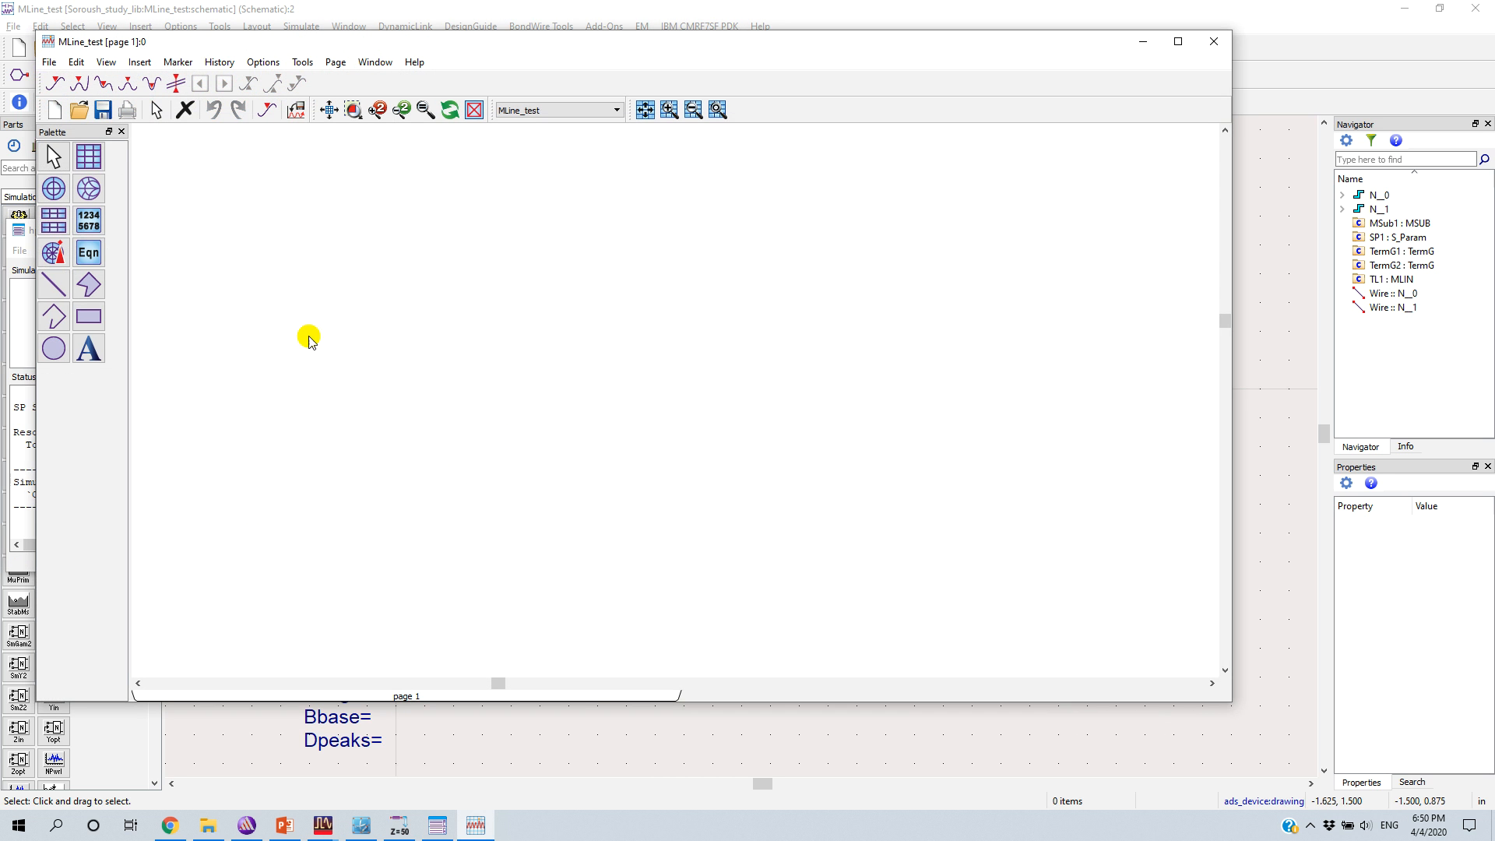
{"action": "left_click", "coordinate": [101, 158]}
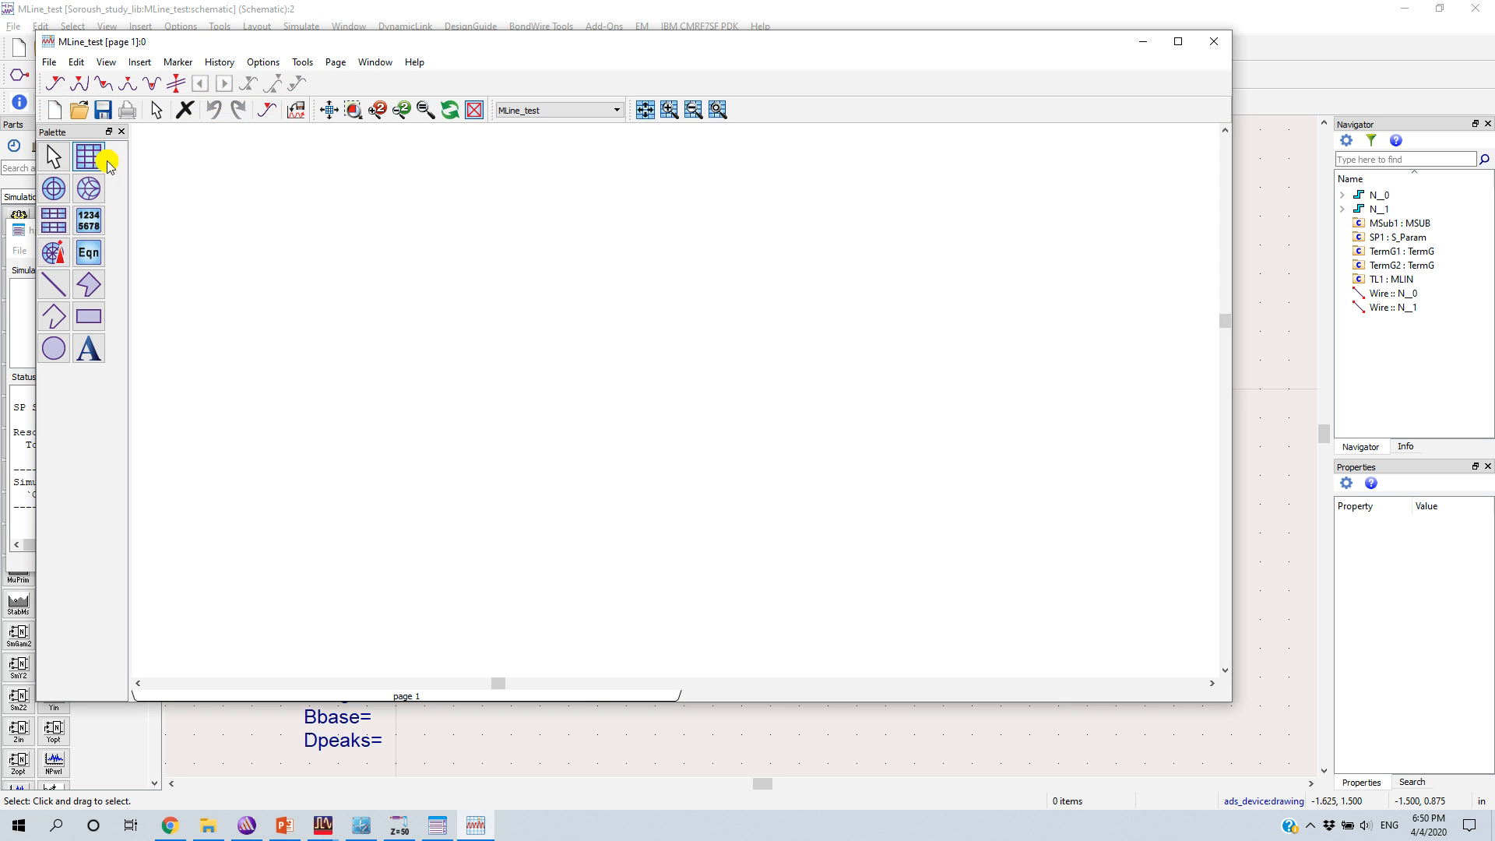
{"action": "left_click", "coordinate": [260, 207]}
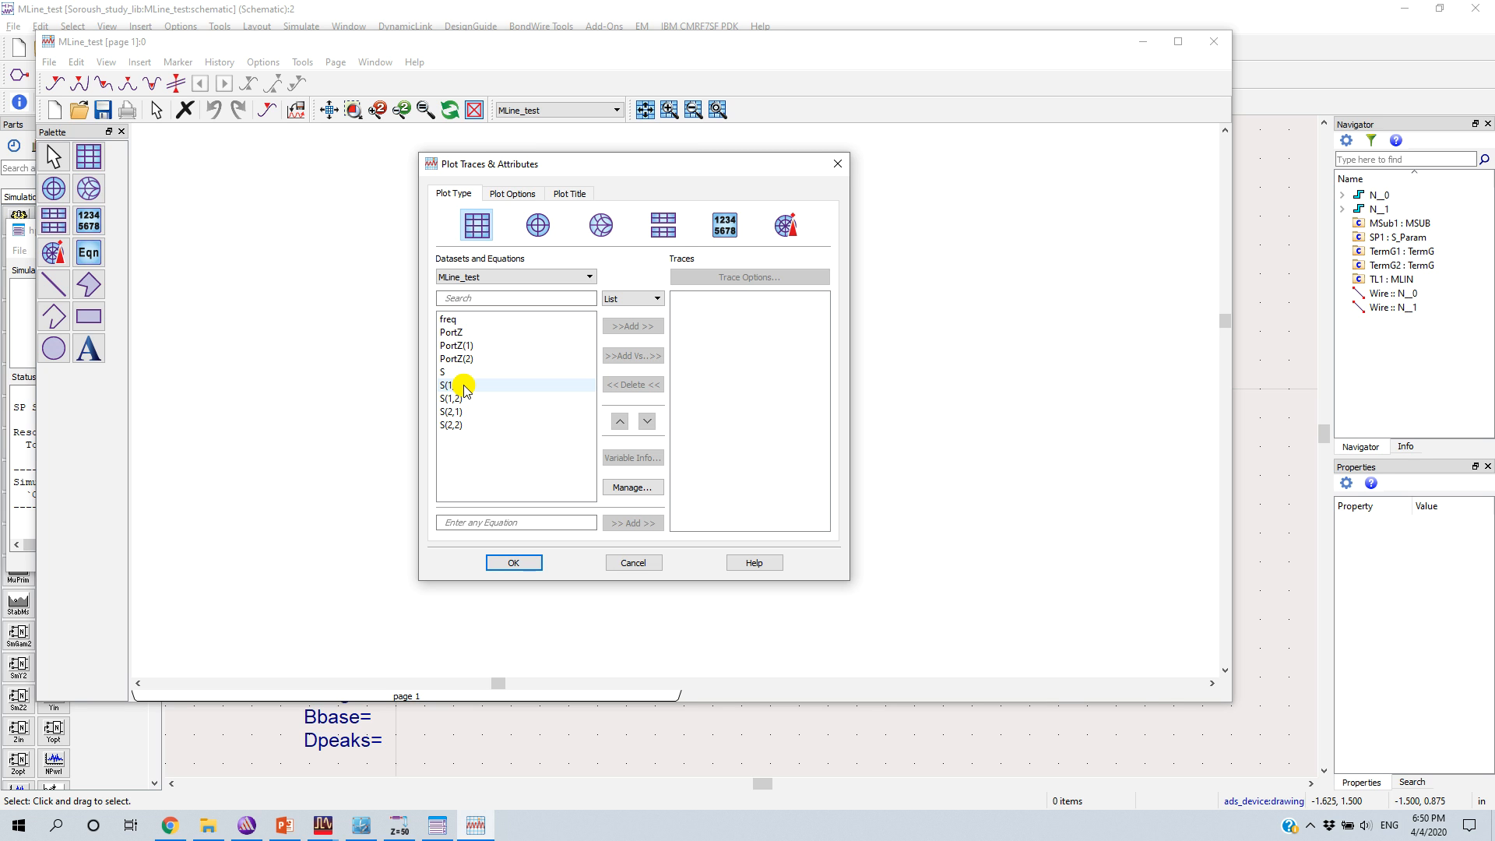
{"action": "double_click", "coordinate": [463, 387]}
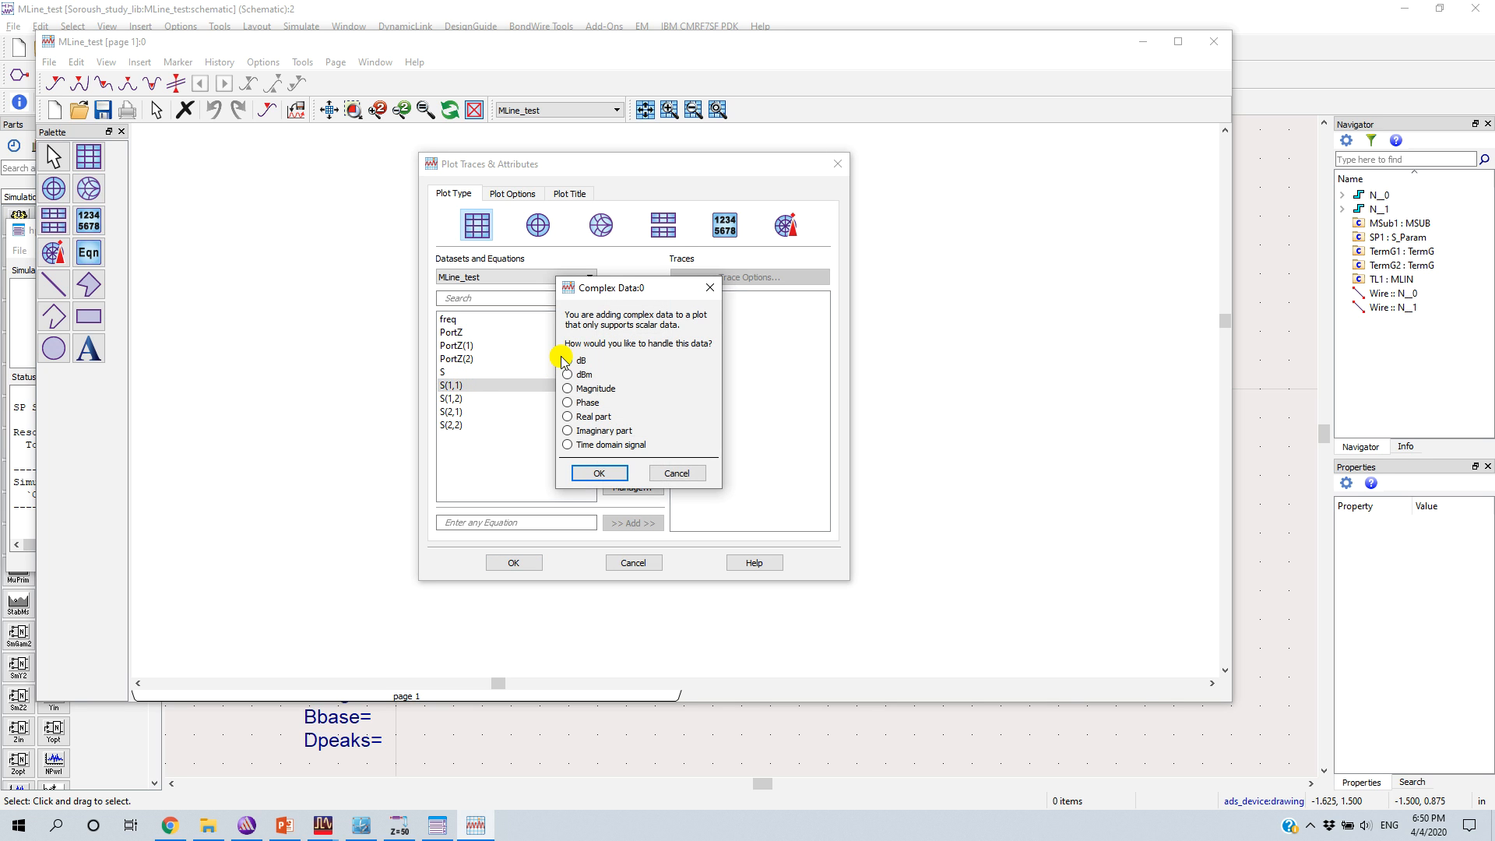
{"action": "left_click", "coordinate": [599, 473]}
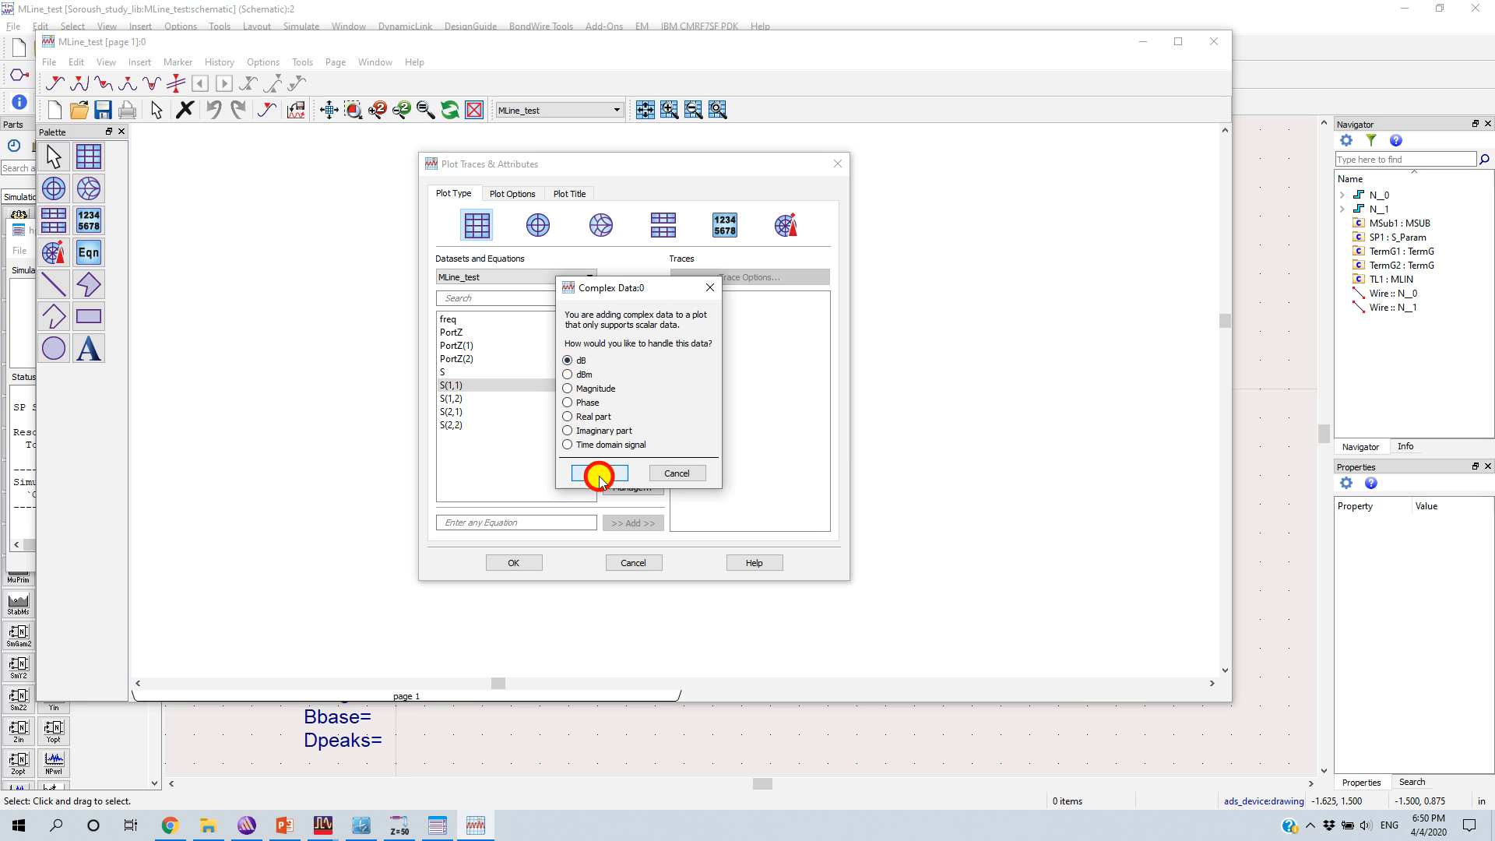
{"action": "left_click", "coordinate": [515, 562]}
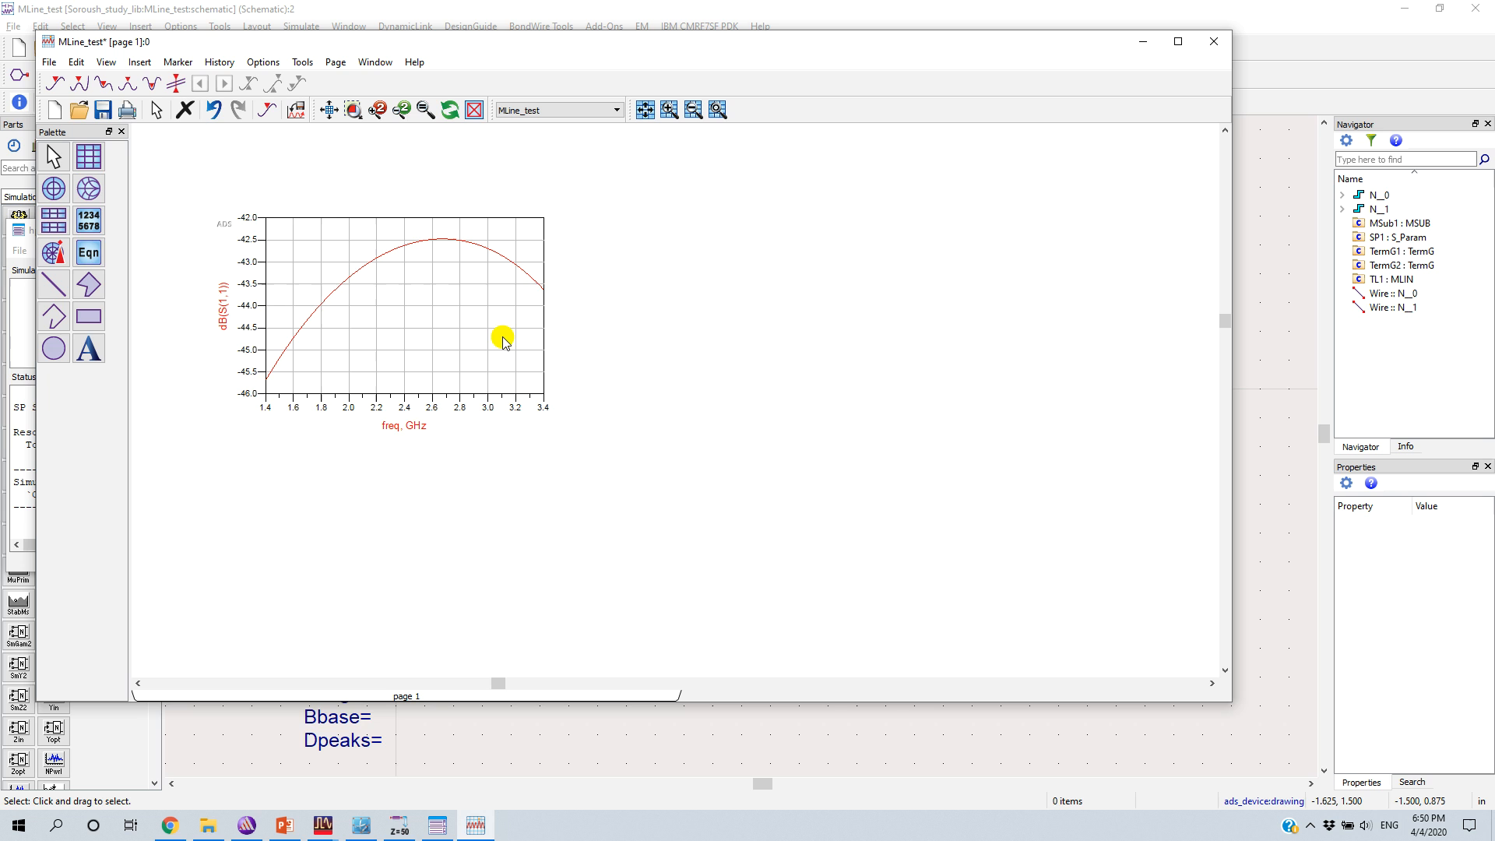
{"action": "left_click_drag", "start_coordinate": [467, 340], "coordinate": [432, 335]}
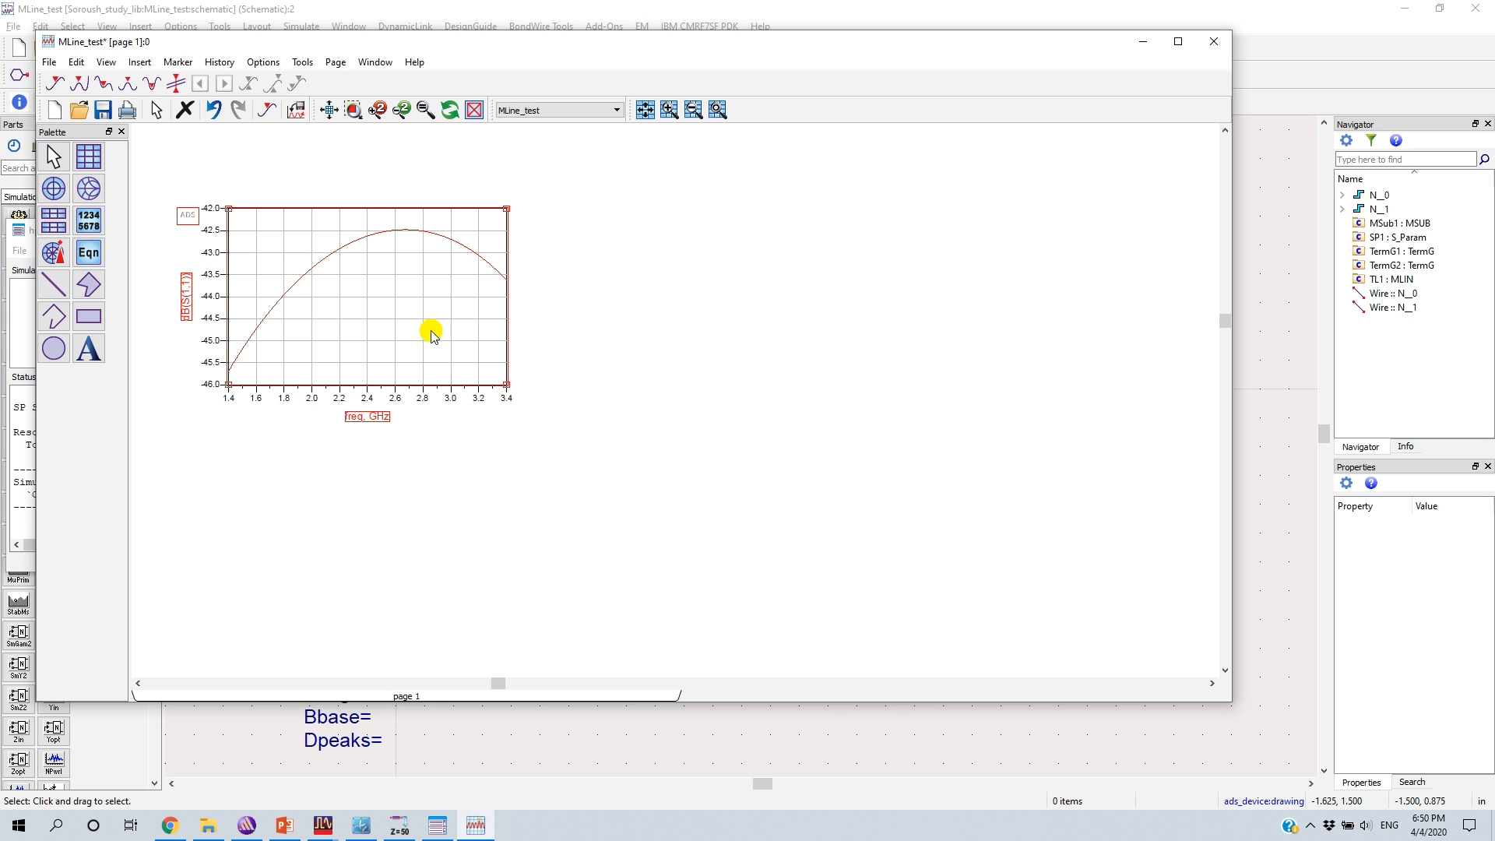
- Add a Smith chart of S(1,1) to the right of the dB(S(1,1)) plot
{"action": "left_click", "coordinate": [91, 191]}
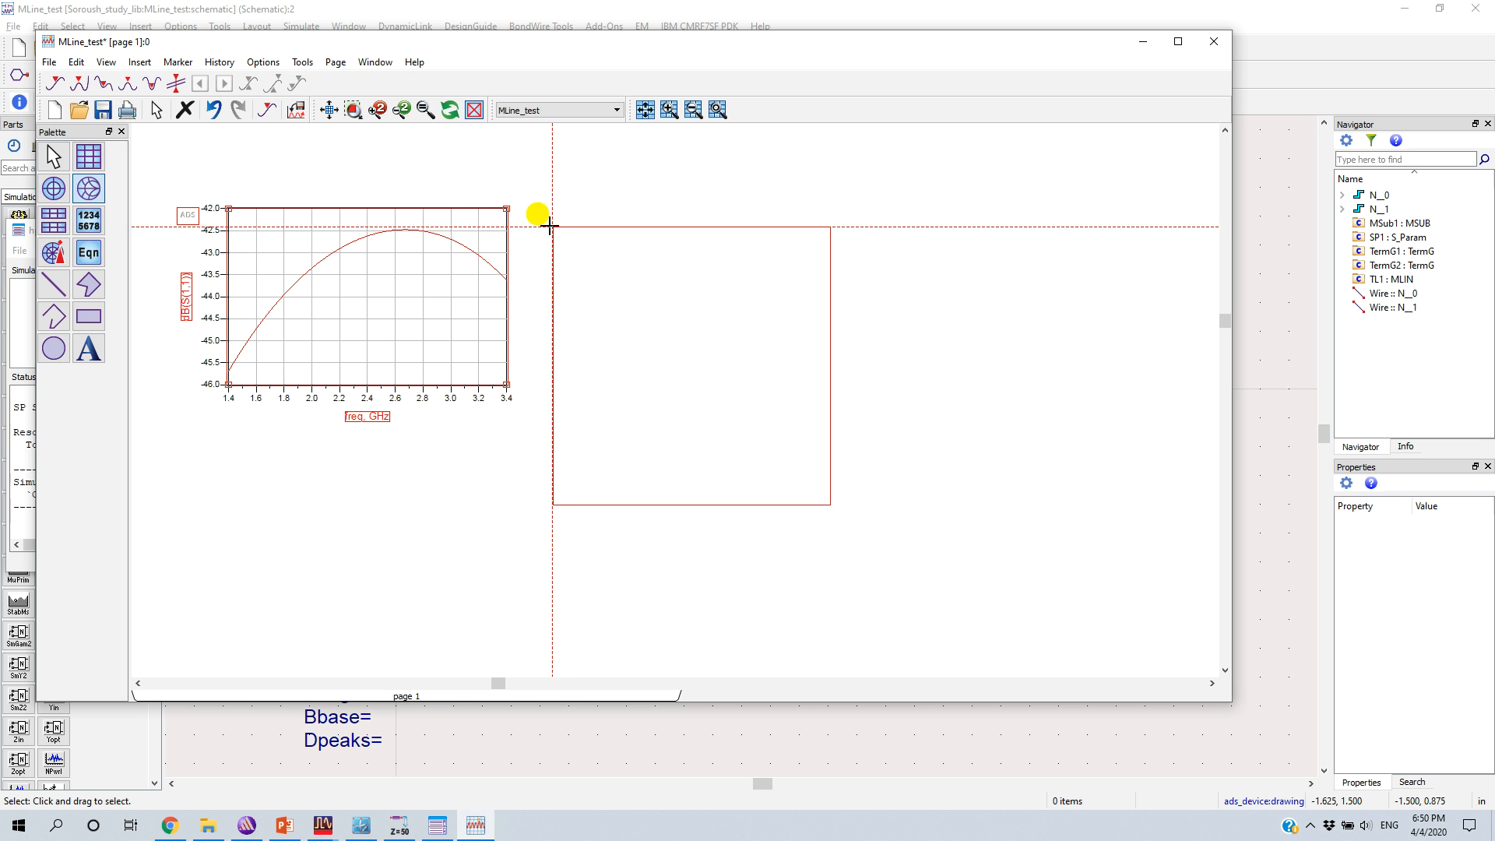
{"action": "left_click", "coordinate": [727, 161]}
{"action": "double_click", "coordinate": [455, 384]}
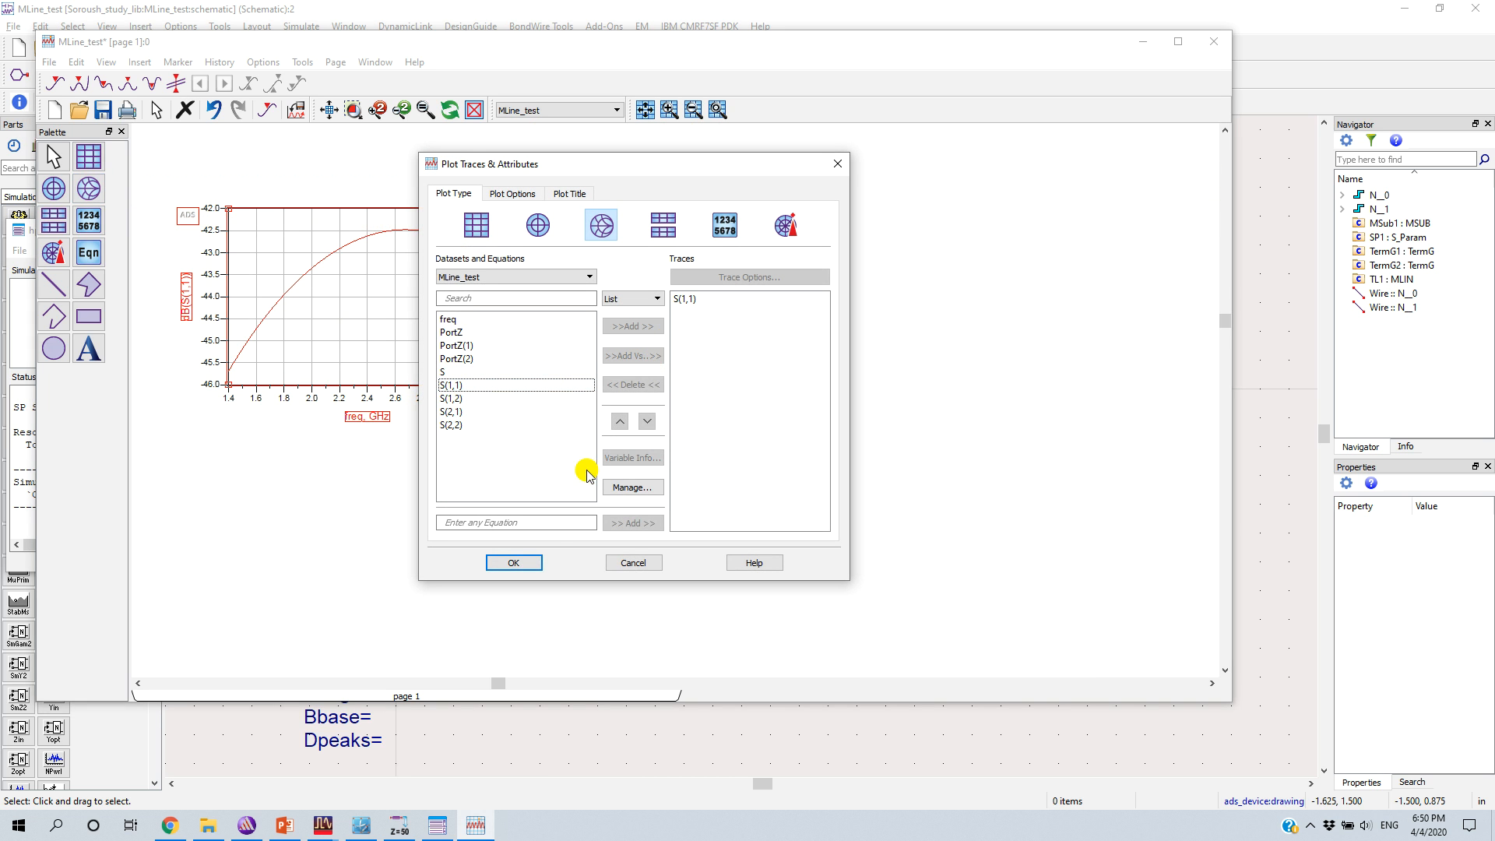
{"action": "left_click", "coordinate": [515, 562]}
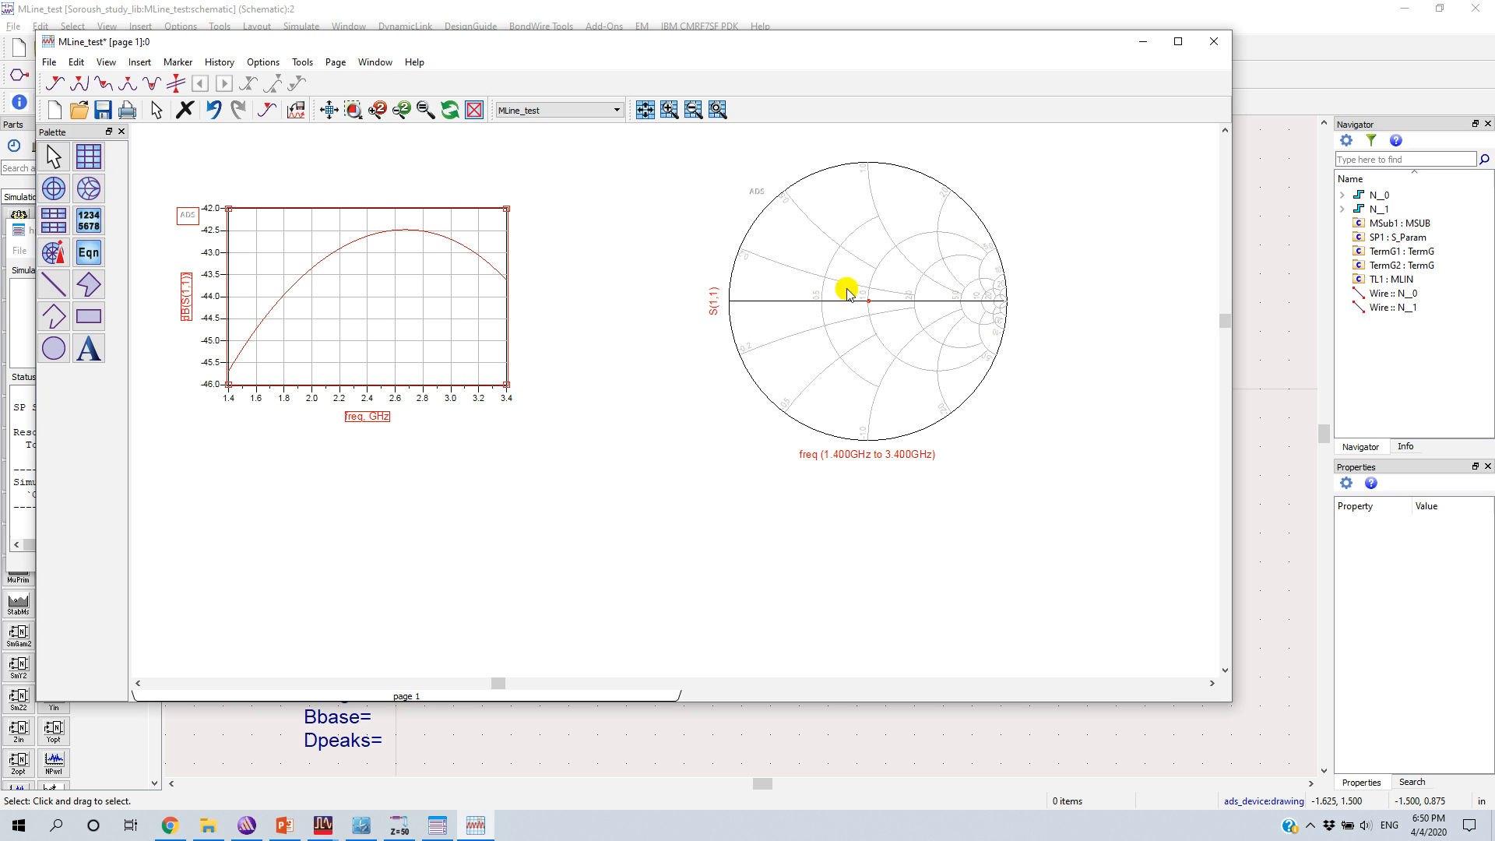
{"action": "left_click", "coordinate": [617, 402]}
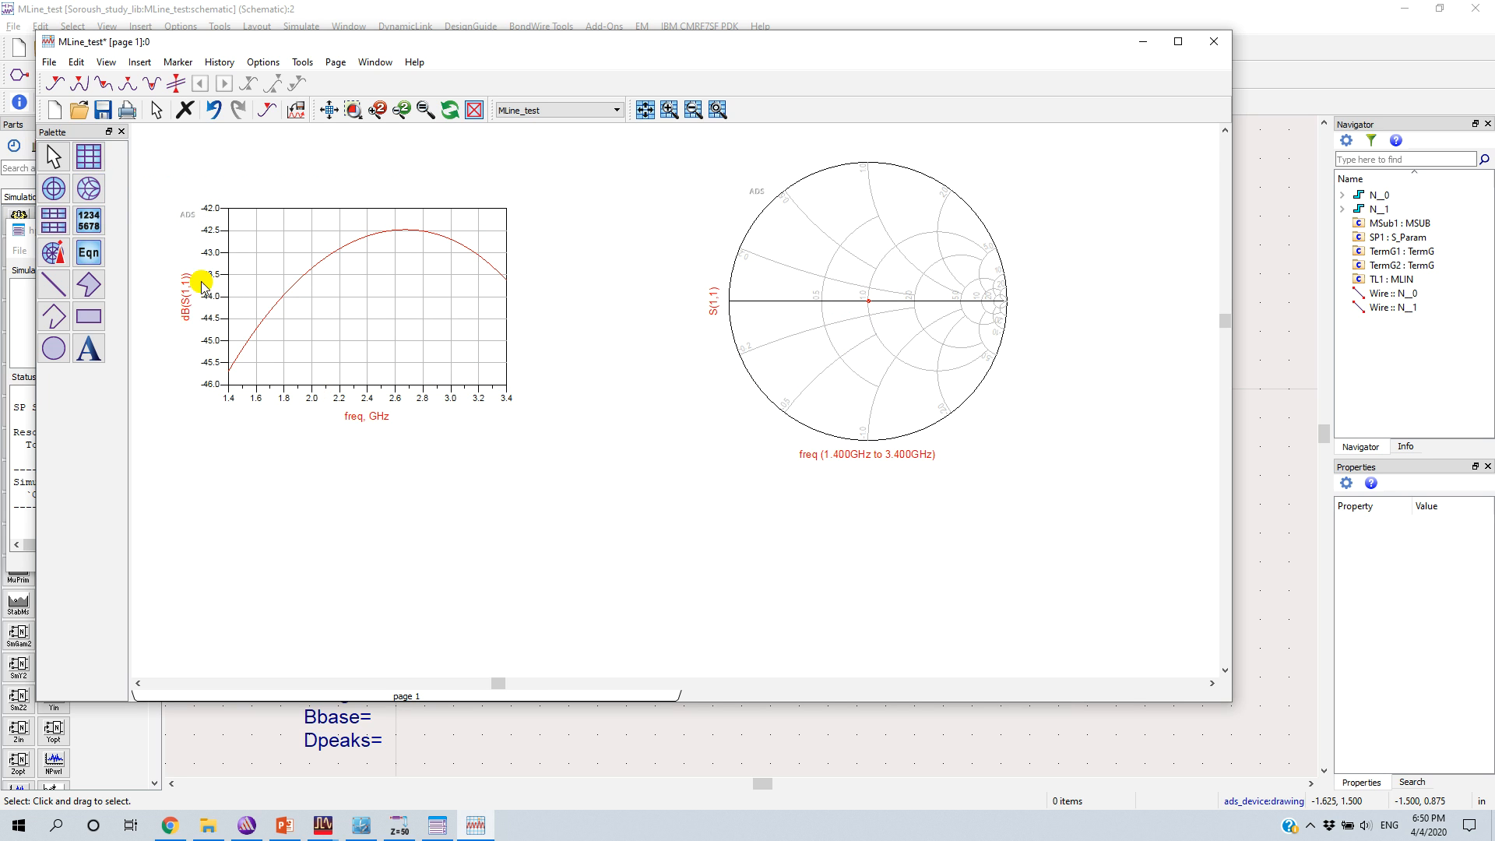
- Add a rectangular plot of S(2,1) in dB directly below the S(1,1) plot
{"action": "left_click", "coordinate": [88, 156]}
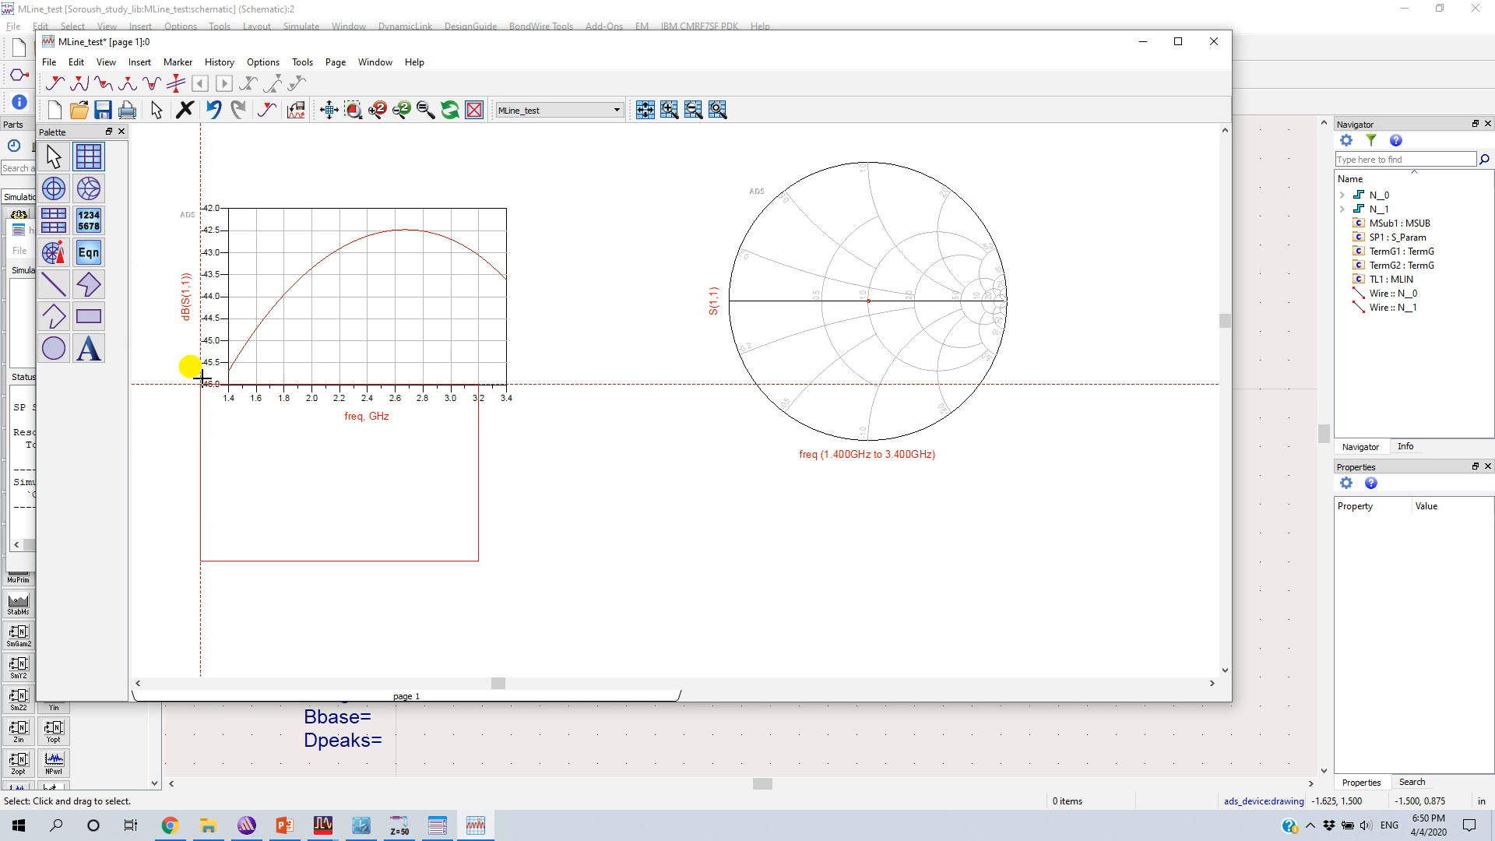
{"action": "left_click", "coordinate": [231, 448]}
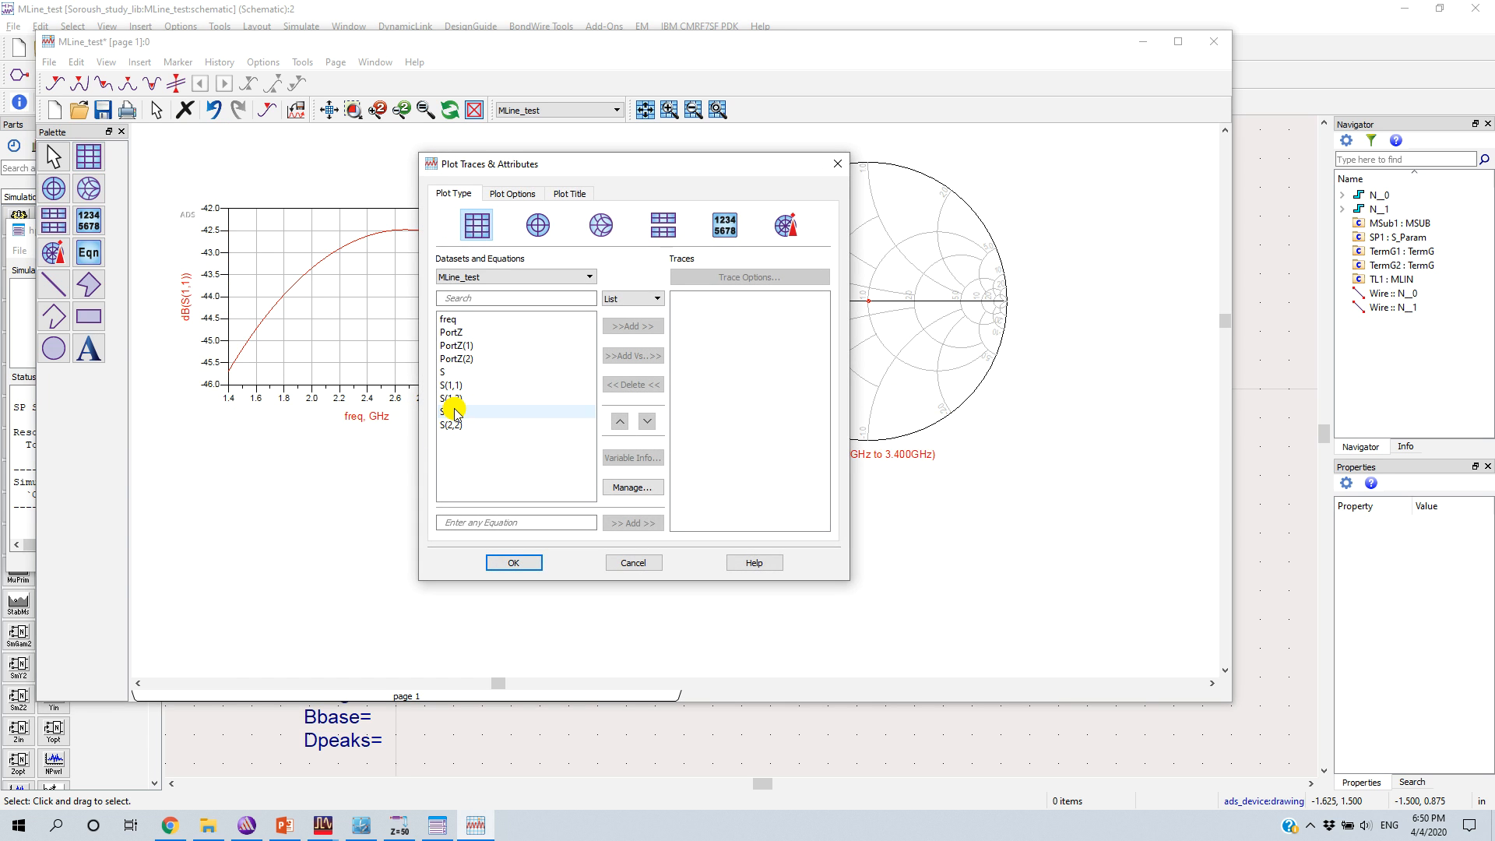
{"action": "double_click", "coordinate": [467, 412]}
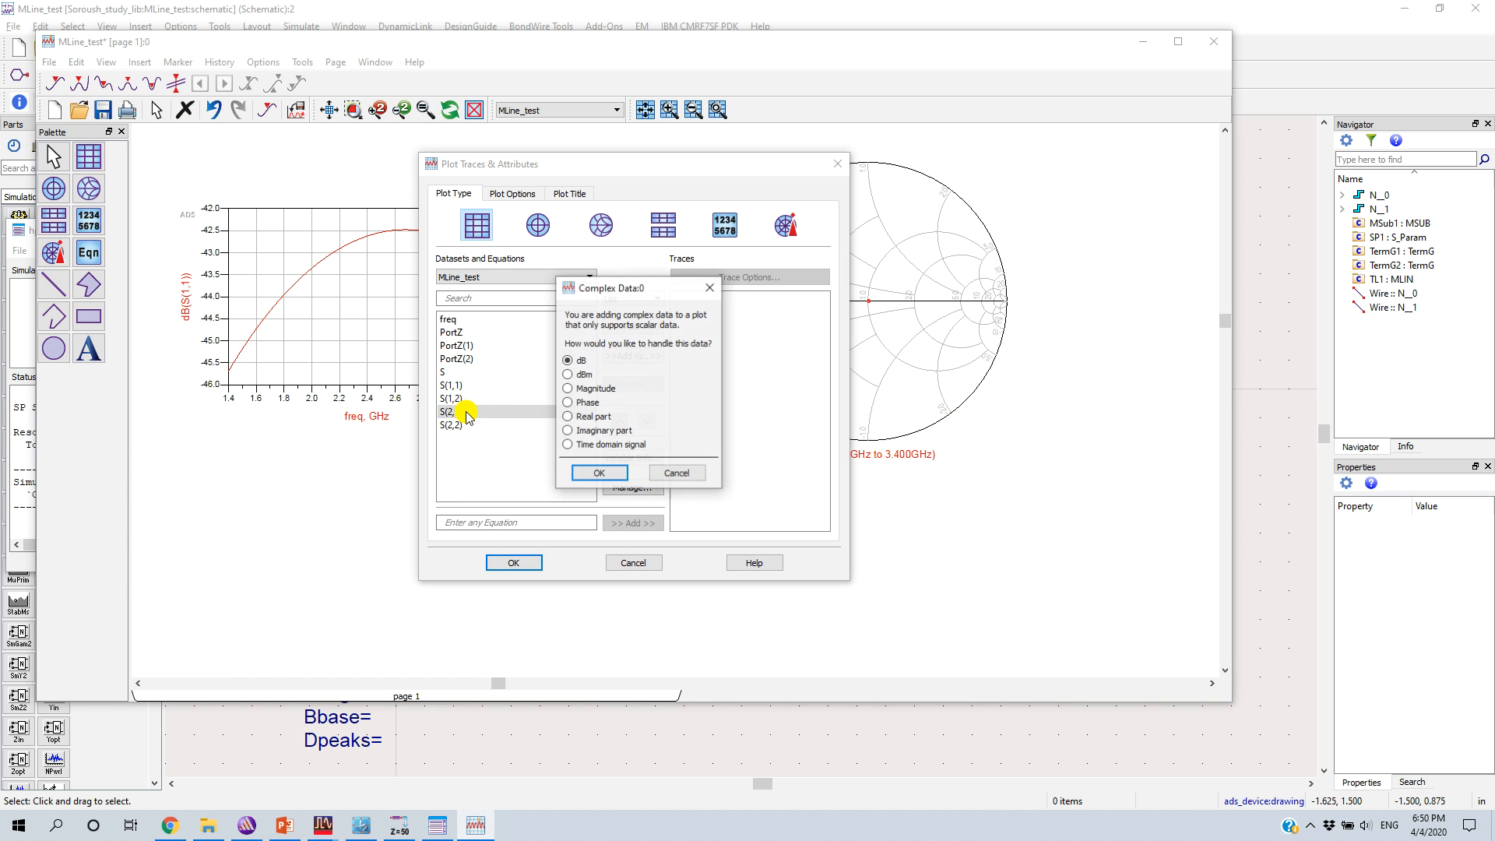
{"action": "left_click", "coordinate": [597, 470]}
{"action": "left_click", "coordinate": [514, 561]}
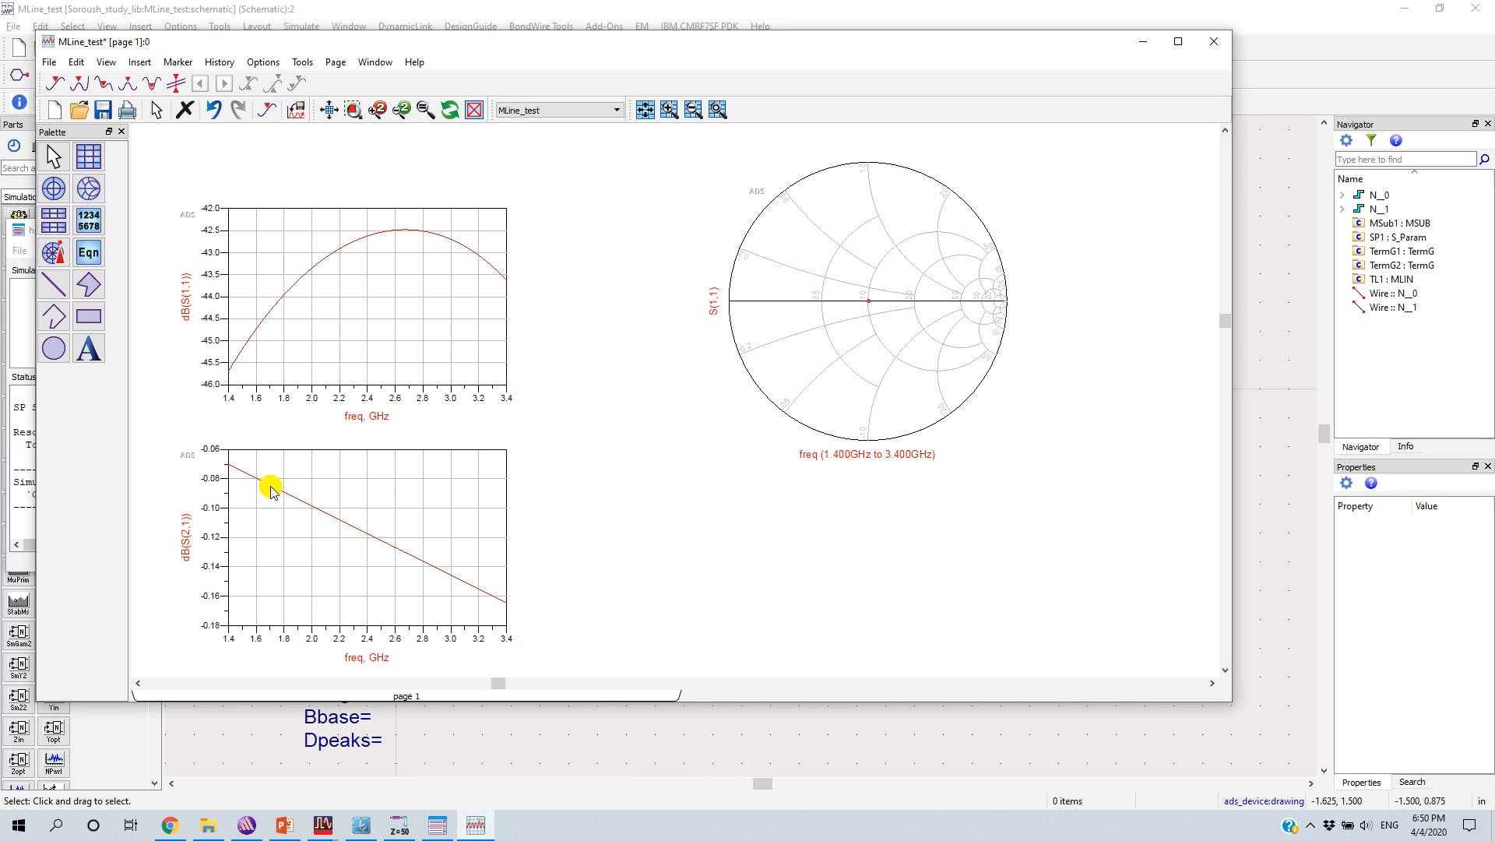
- Insert a marker on the dB(S(2,1)) trace at about 2.41 GHz and place its readout to the right of the plot
{"action": "left_click", "coordinate": [55, 82]}
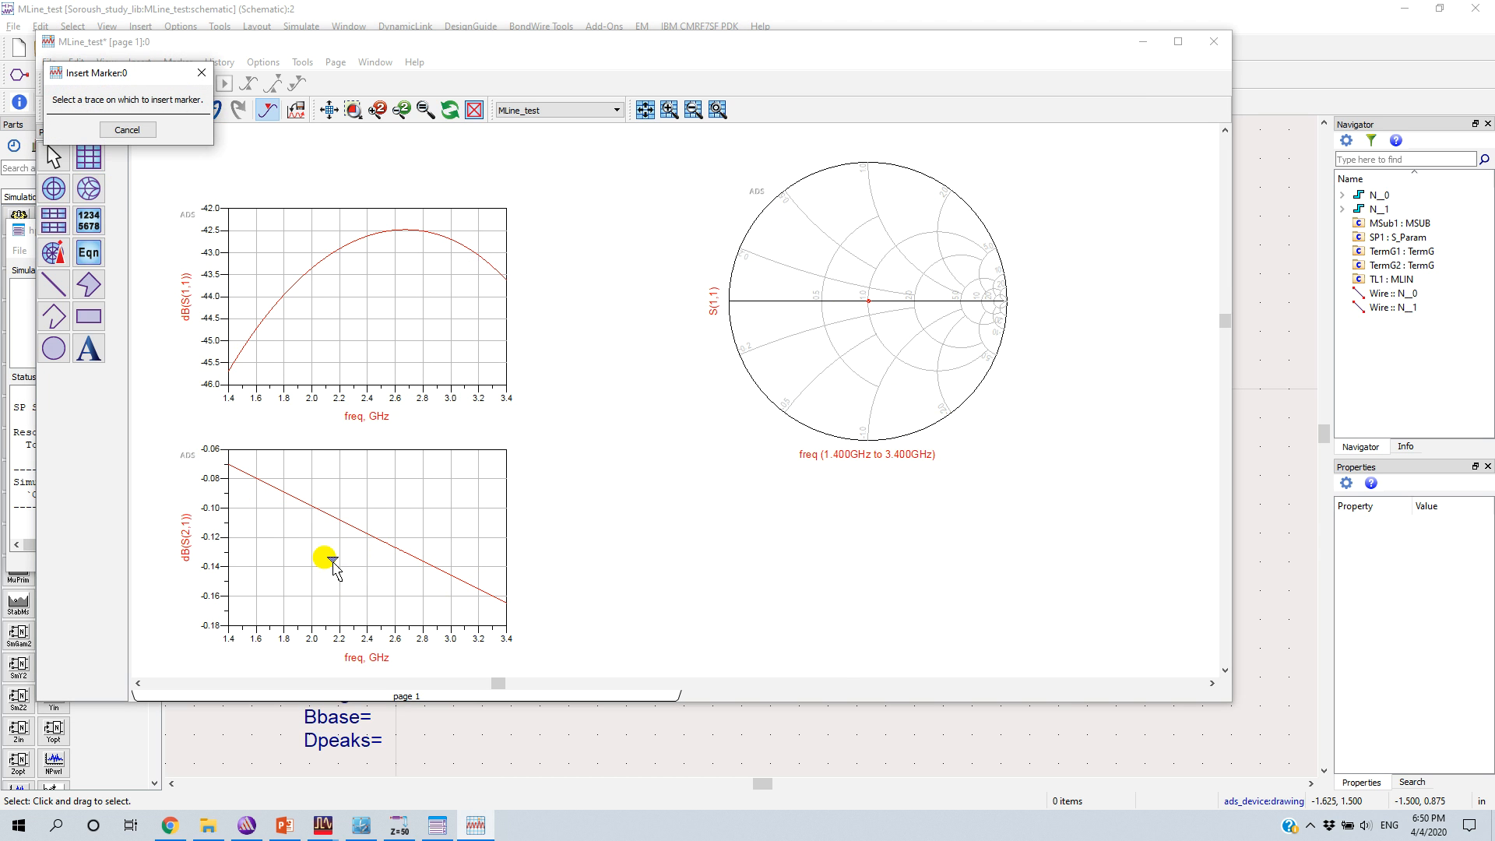
{"action": "left_click", "coordinate": [369, 532]}
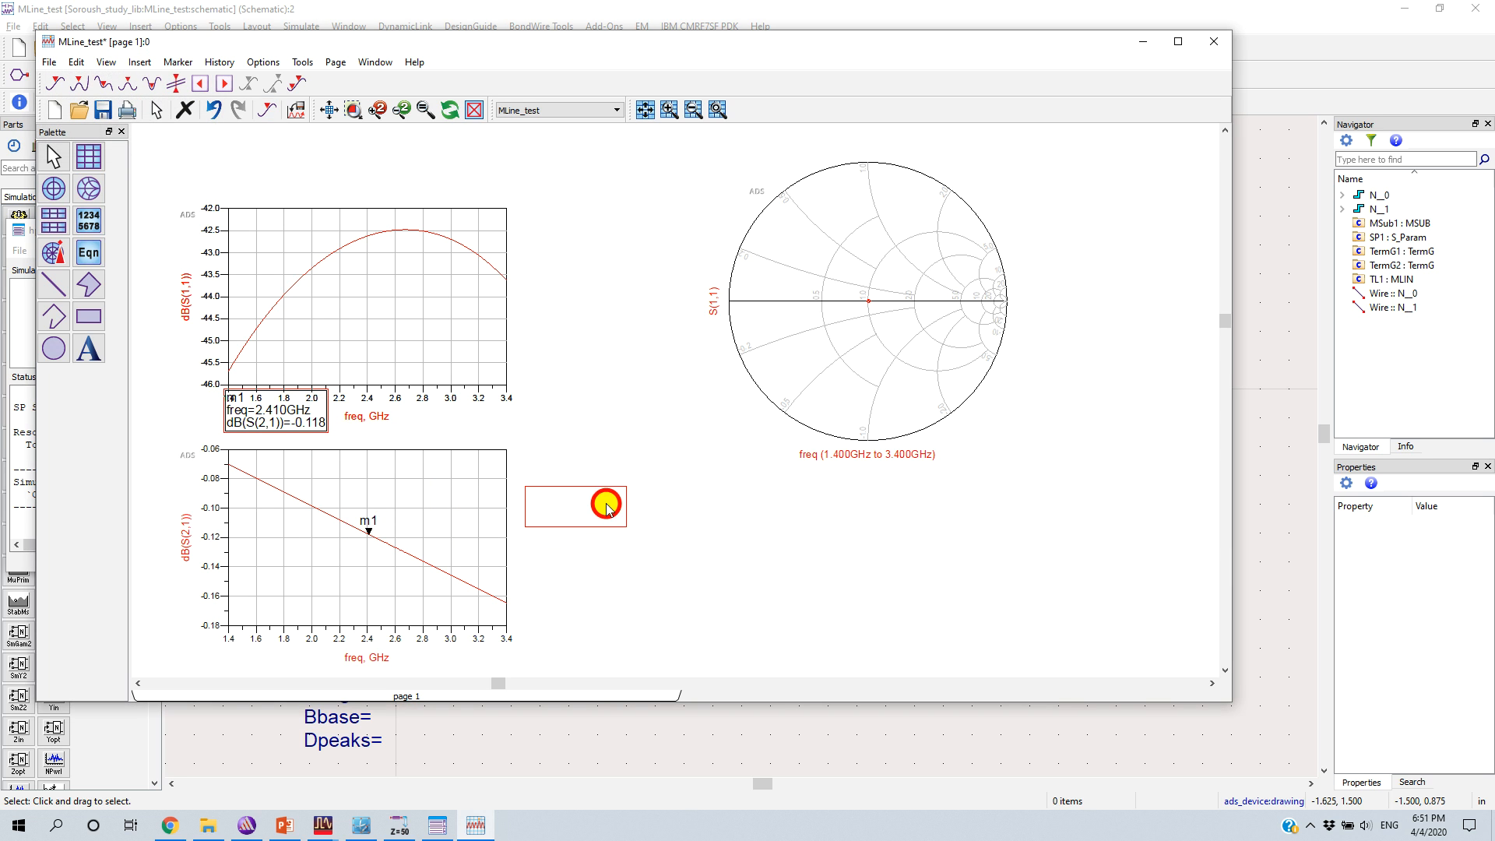
{"action": "left_click", "coordinate": [606, 506]}
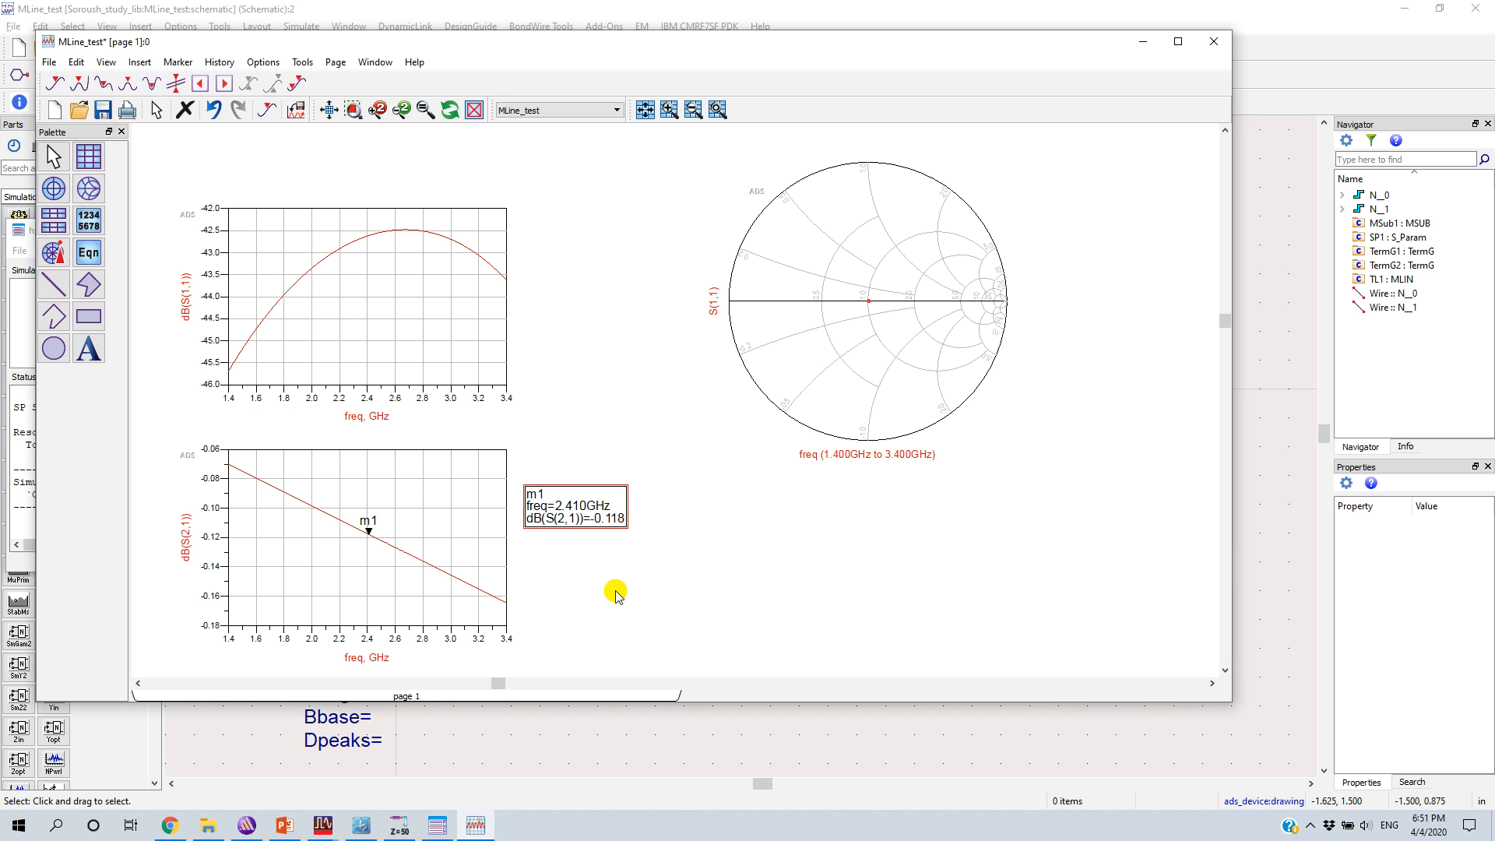
- Add a rectangular plot of the phase of S(2,1) below the Smith chart
{"action": "left_click_drag", "start_coordinate": [603, 601], "coordinate": [600, 562]}
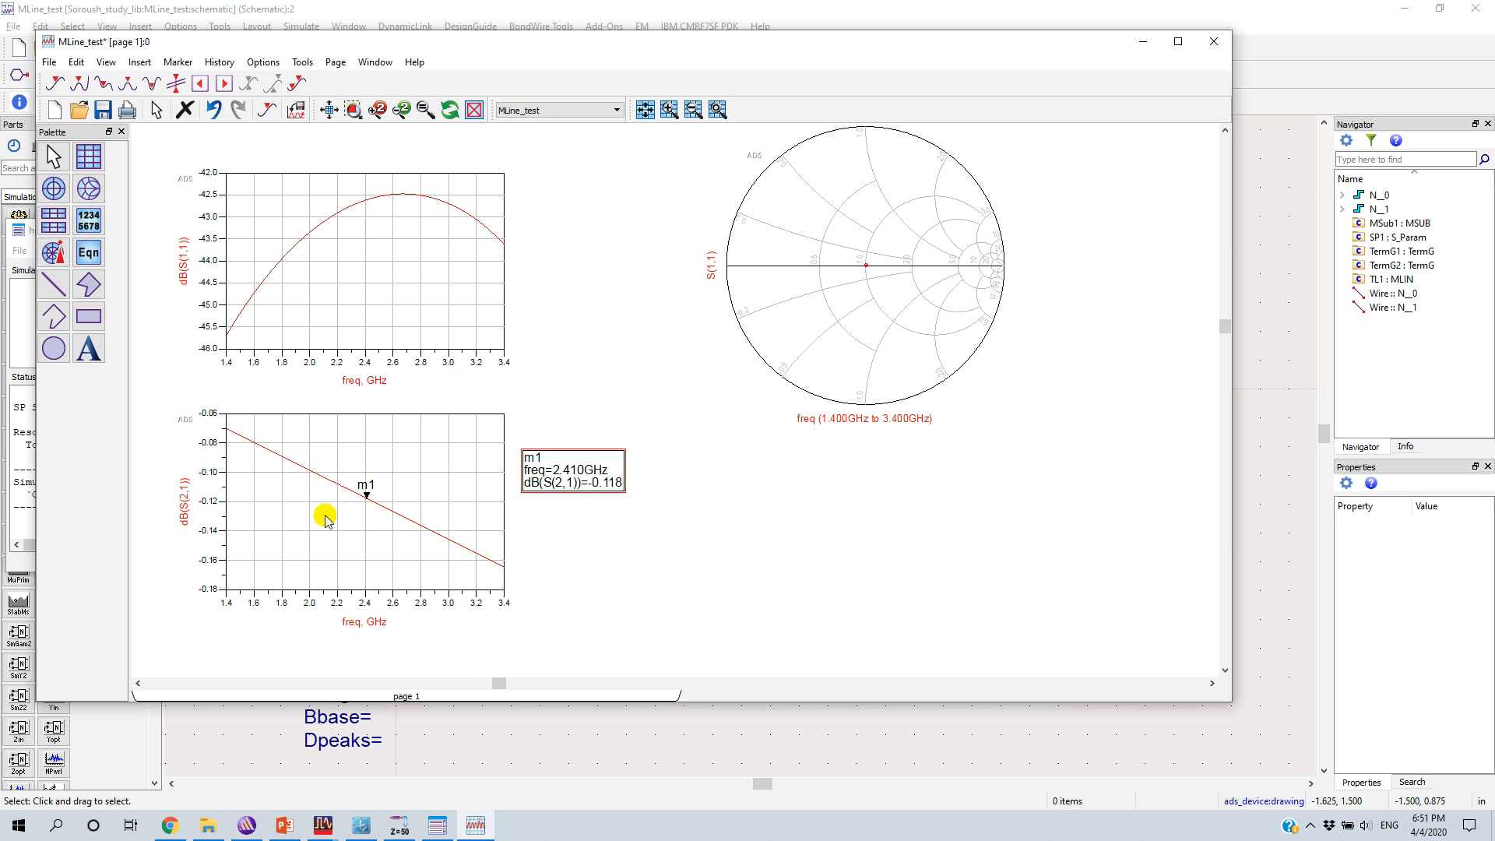
{"action": "left_click", "coordinate": [88, 157]}
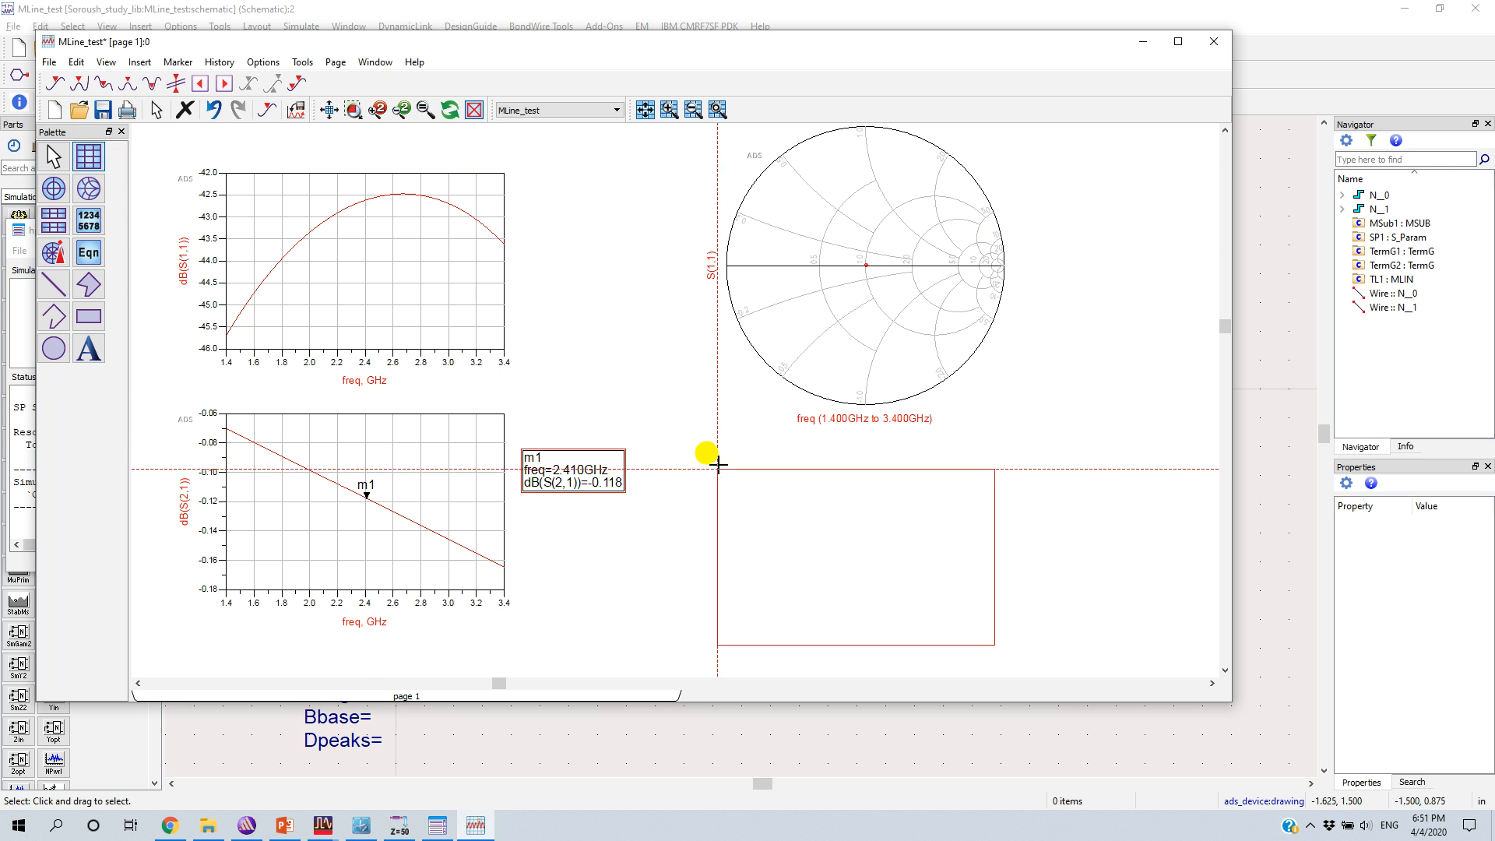
{"action": "left_click", "coordinate": [702, 448]}
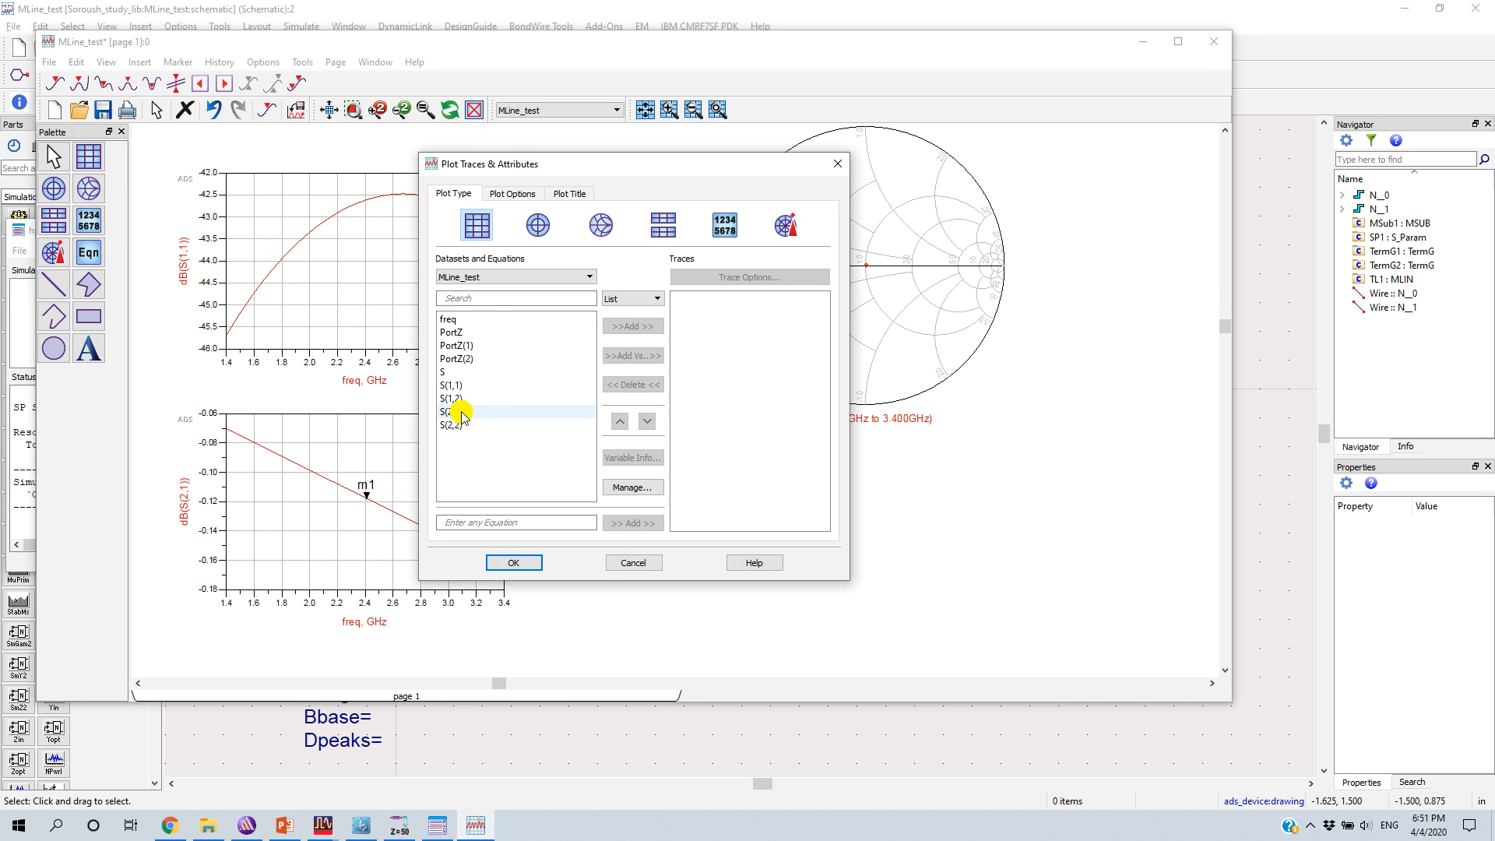
{"action": "double_click", "coordinate": [458, 413]}
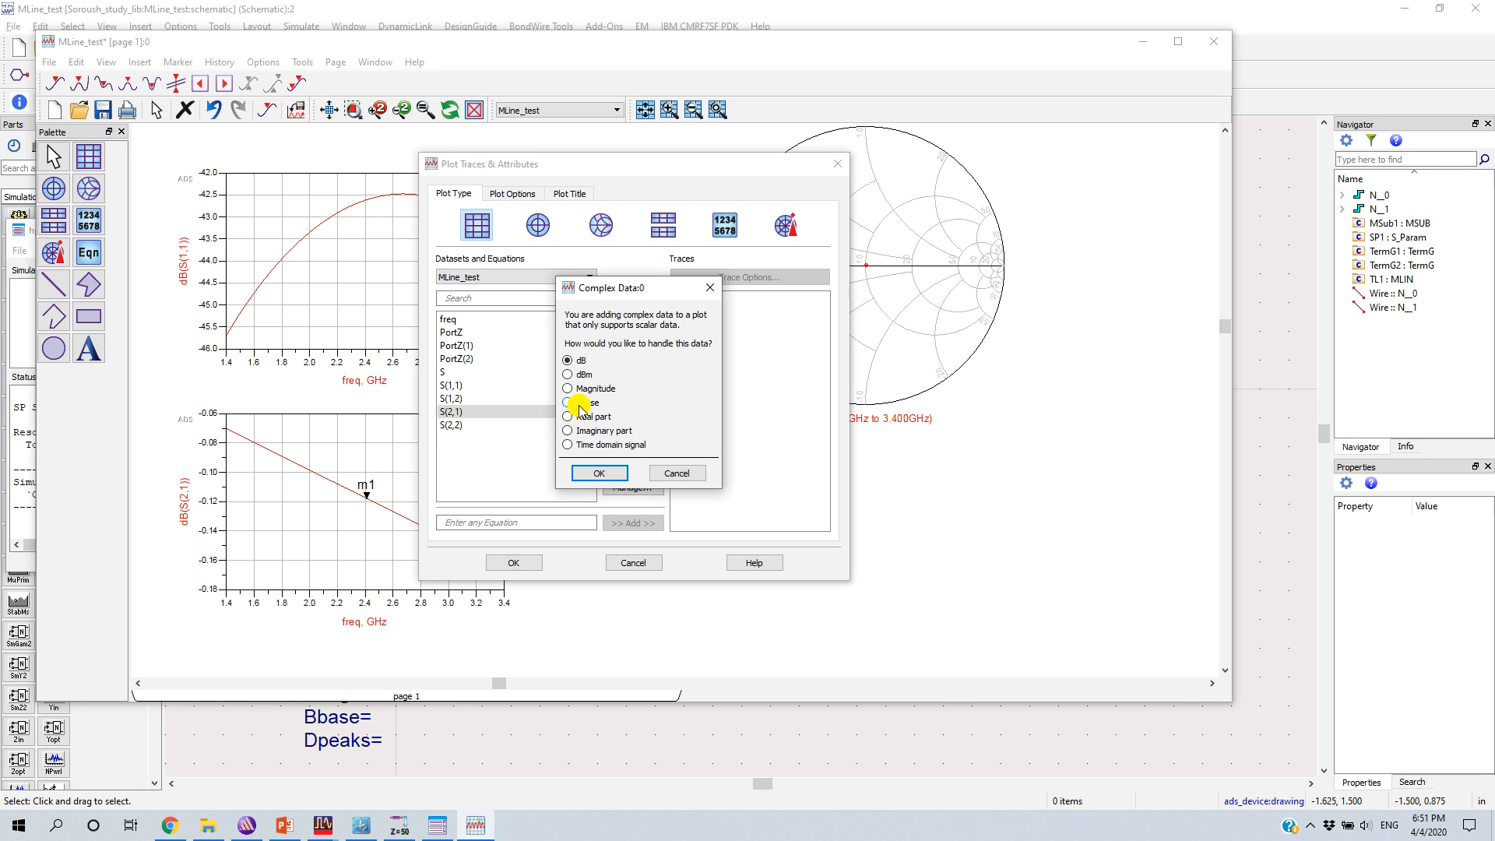
{"action": "left_click", "coordinate": [600, 472]}
{"action": "left_click", "coordinate": [514, 562]}
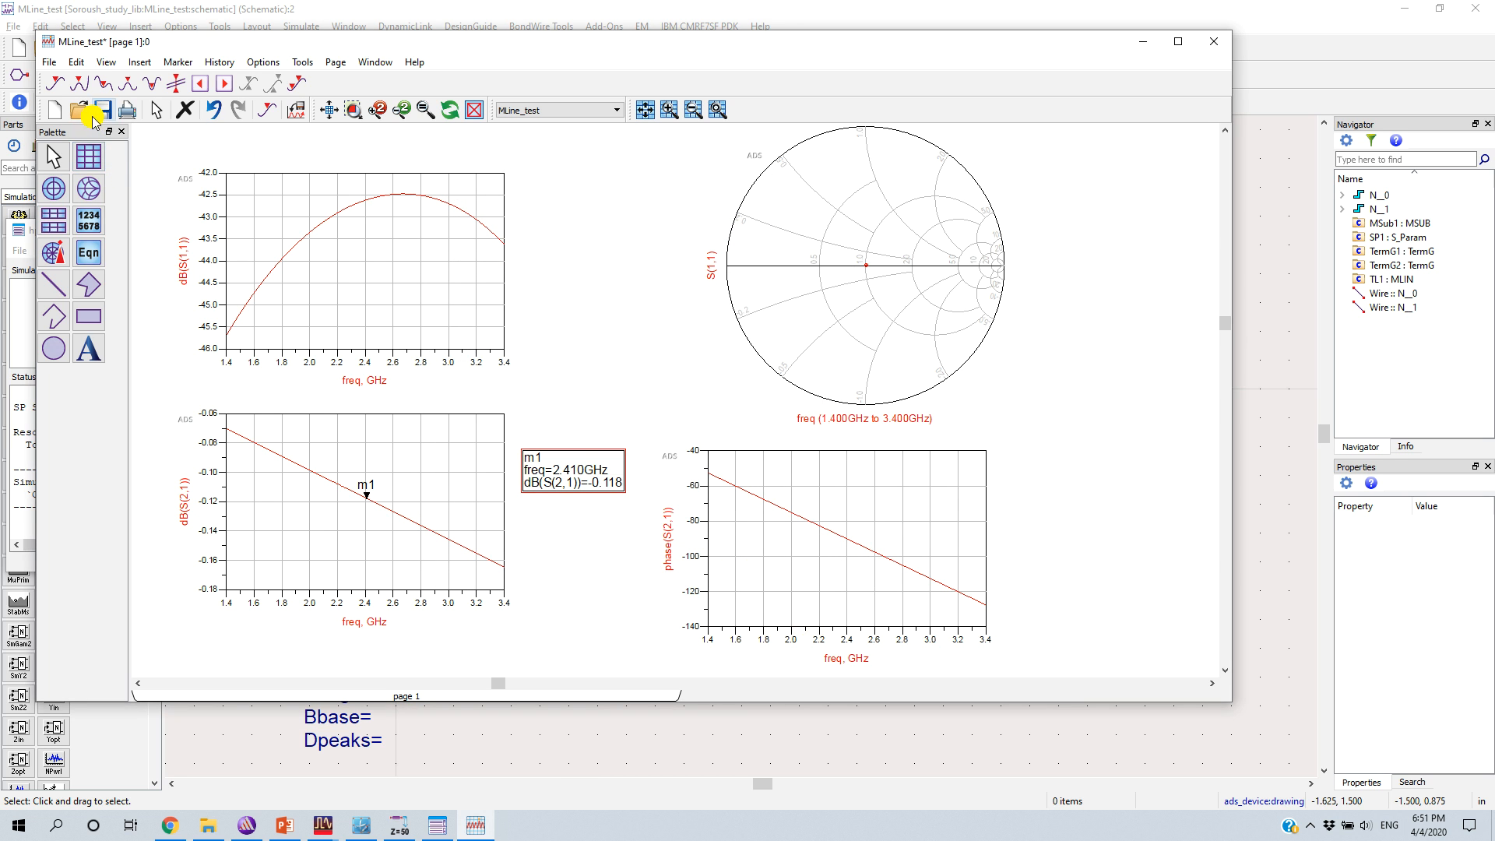
- Mark 2.4 GHz on the S(2,1) phase trace with the readout beside the plot, and save the data display
{"action": "left_click", "coordinate": [57, 85]}
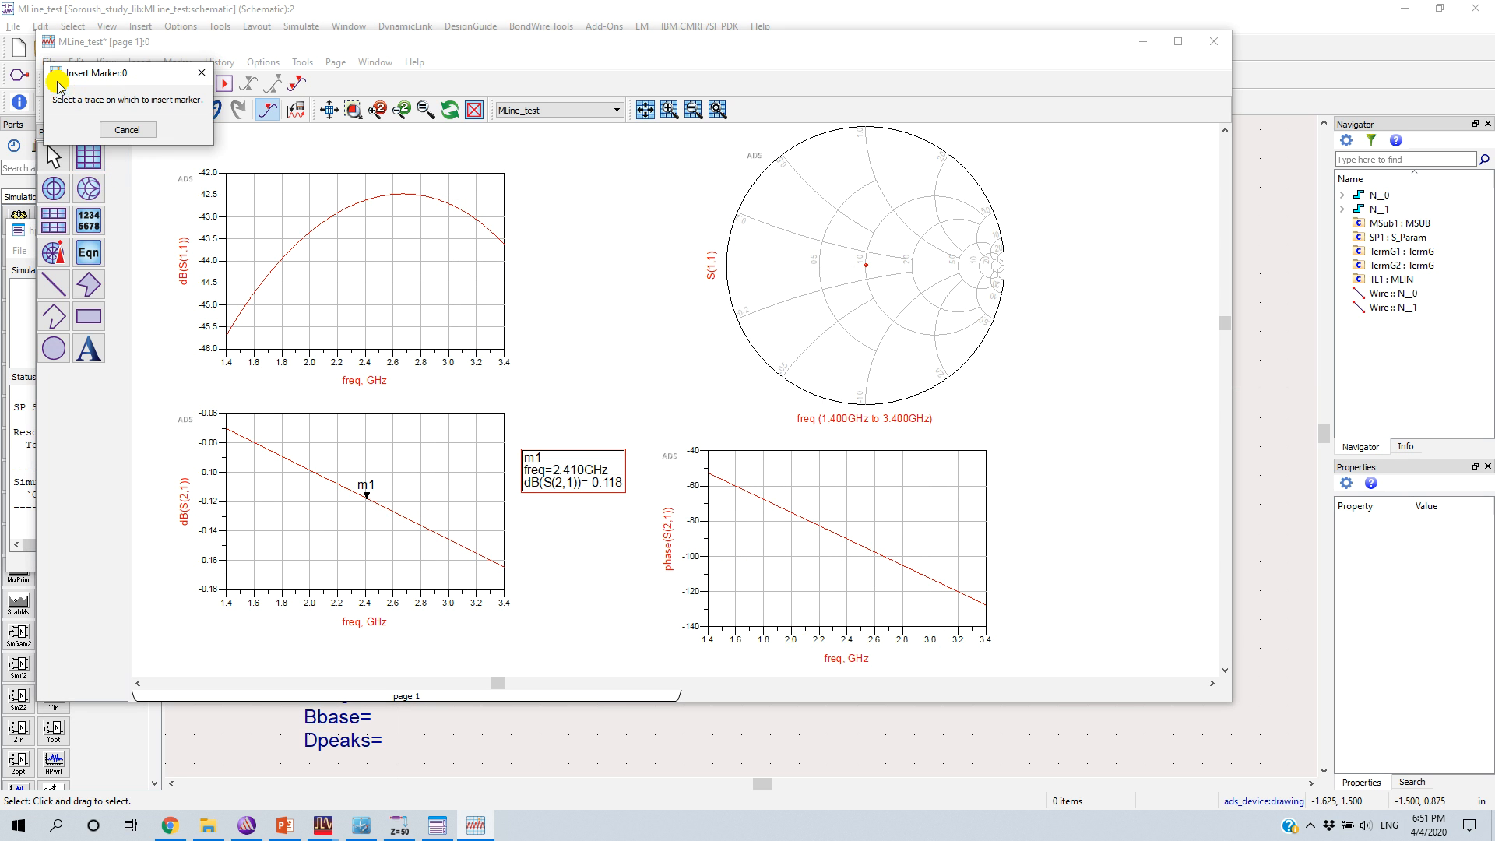
{"action": "left_click", "coordinate": [847, 545]}
{"action": "mouse_move", "coordinate": [785, 411]}
{"action": "left_mouse_down"}
{"action": "mouse_move", "coordinate": [938, 483]}
{"action": "mouse_move", "coordinate": [1001, 466]}
{"action": "mouse_move", "coordinate": [1079, 473]}
{"action": "left_mouse_up"}
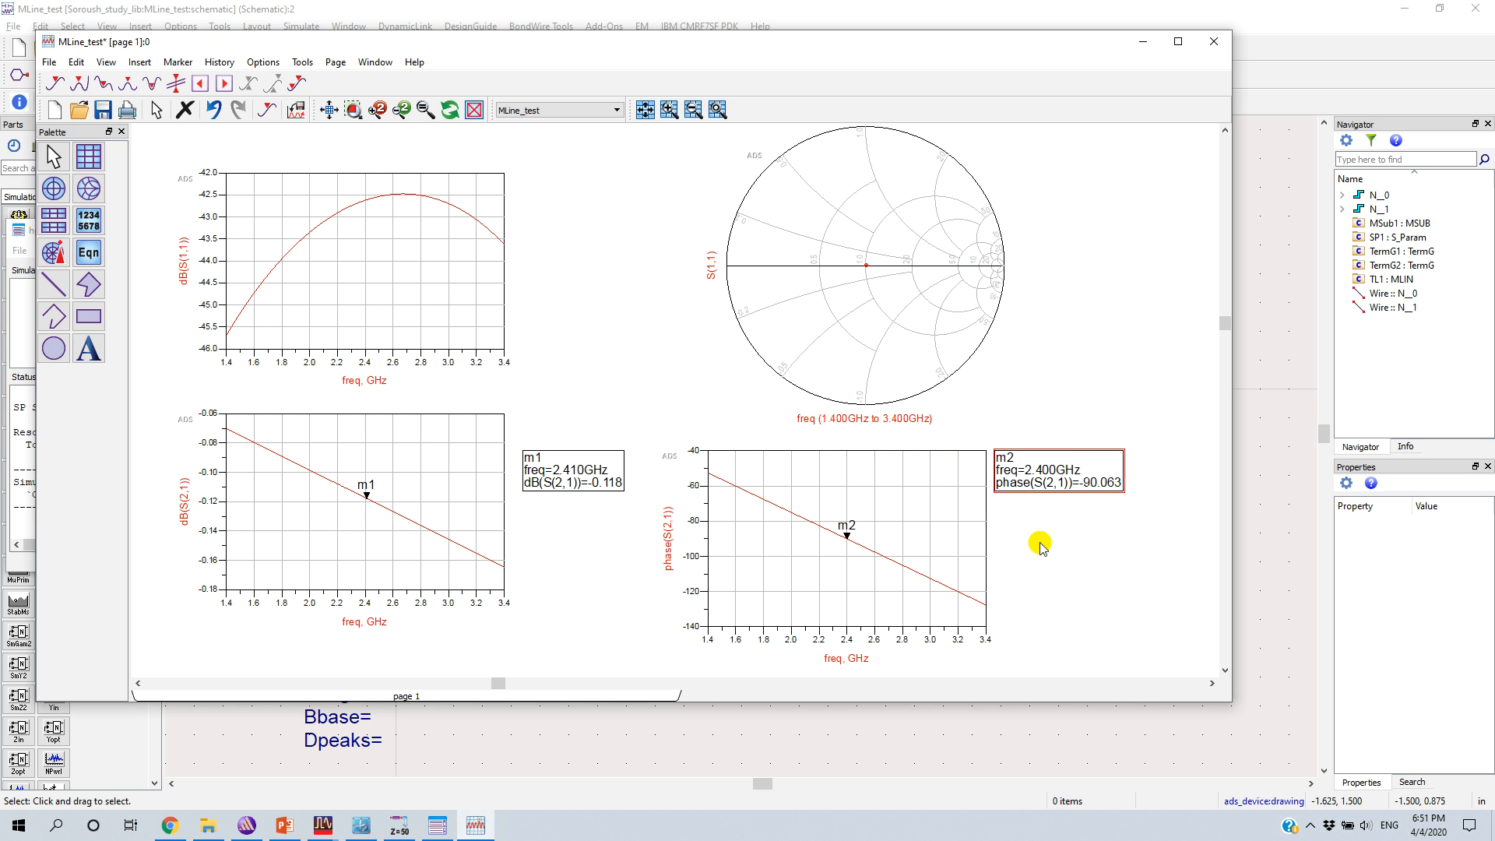
{"action": "left_click", "coordinate": [1060, 571]}
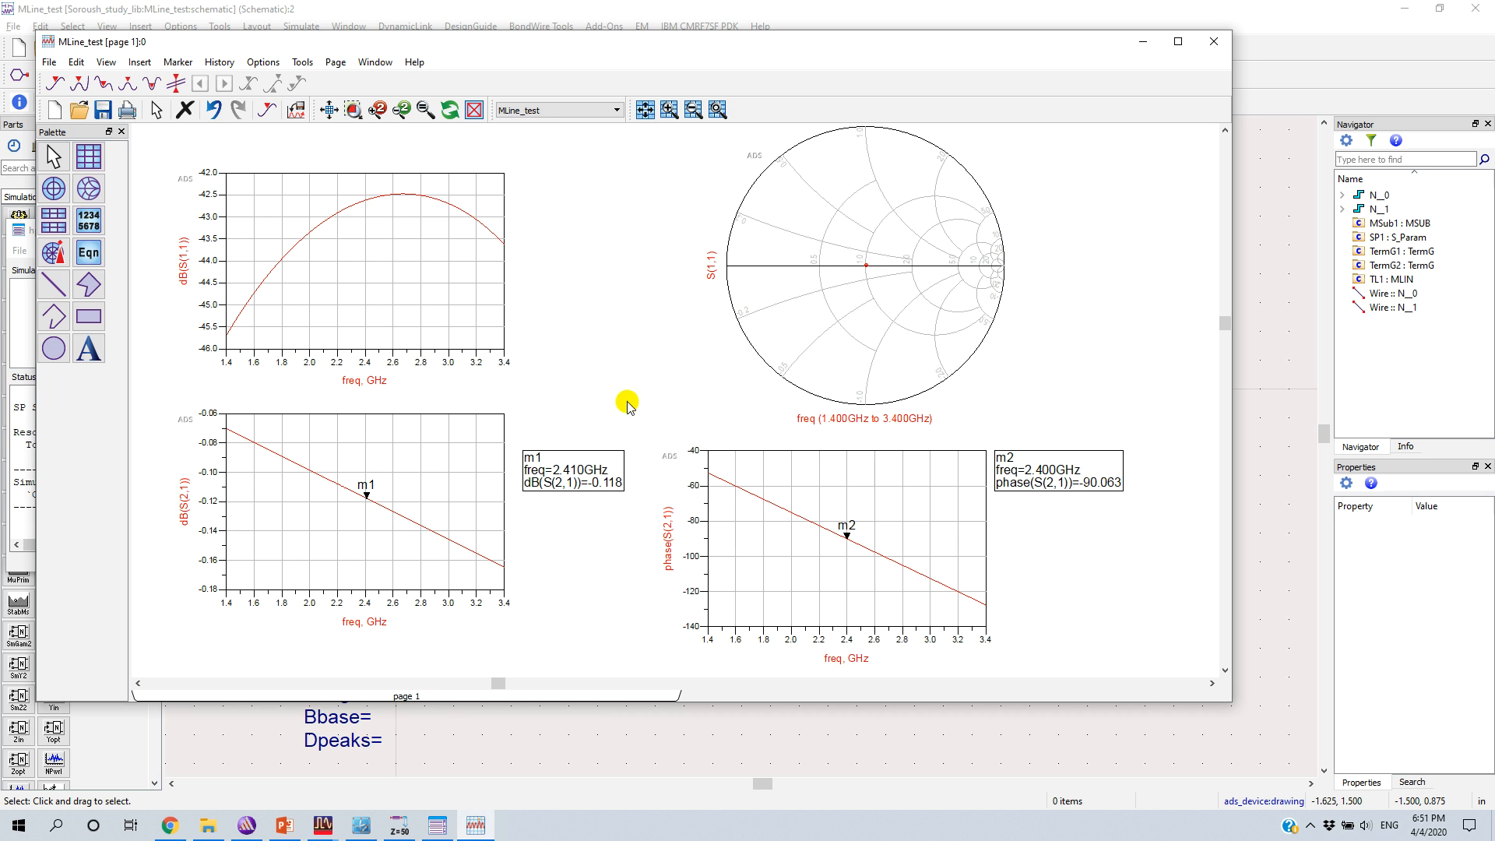
- Review the schematic behind the data display, and return to the plotted S-parameter results
{"action": "left_click_drag", "start_coordinate": [1041, 51], "coordinate": [1072, 97]}
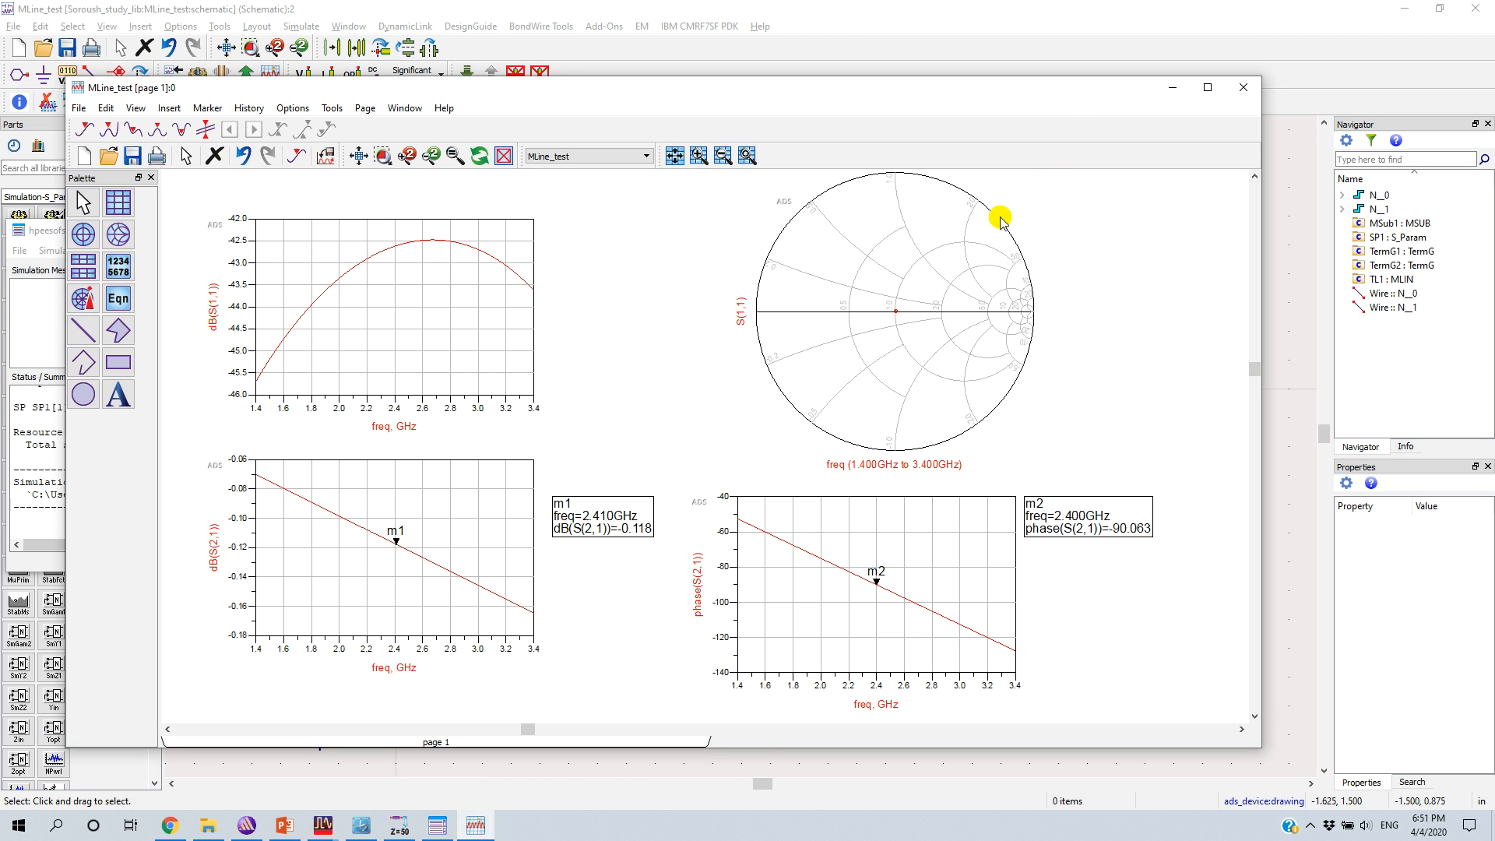
{"action": "left_click", "coordinate": [985, 68]}
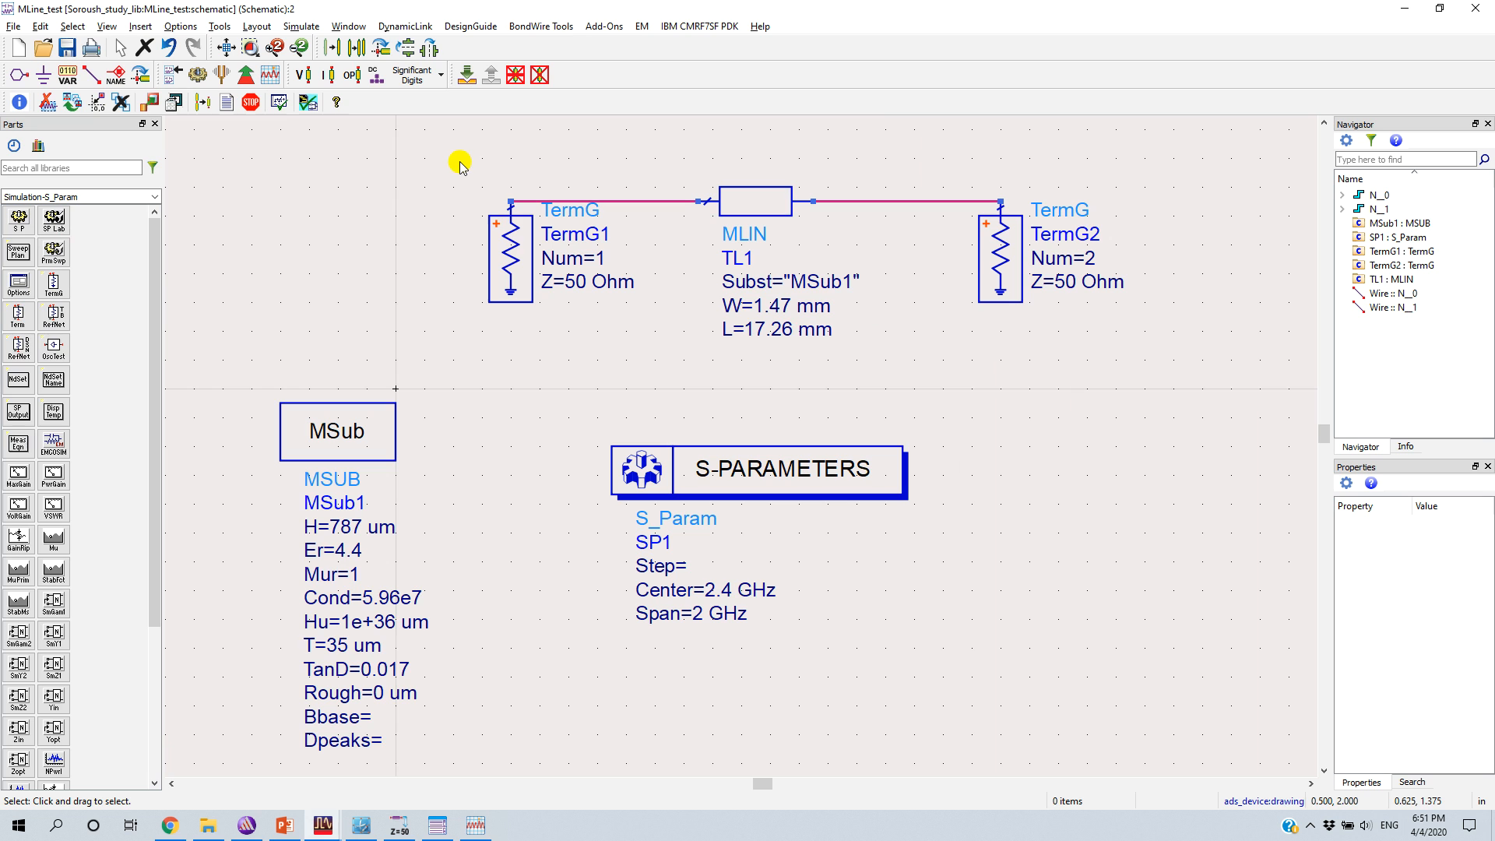
{"action": "key", "text": "alt+Tab"}
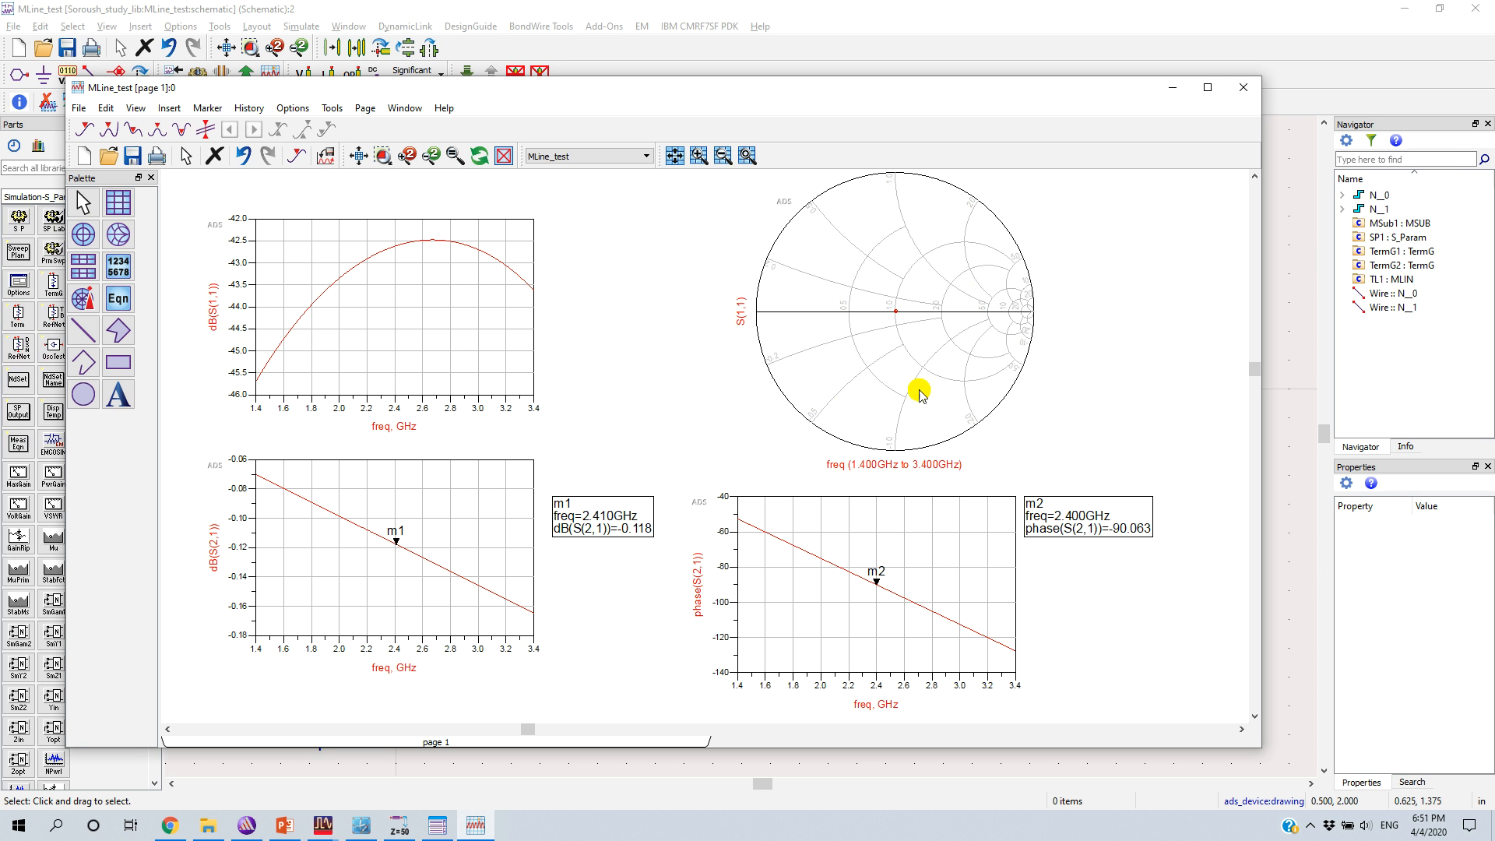